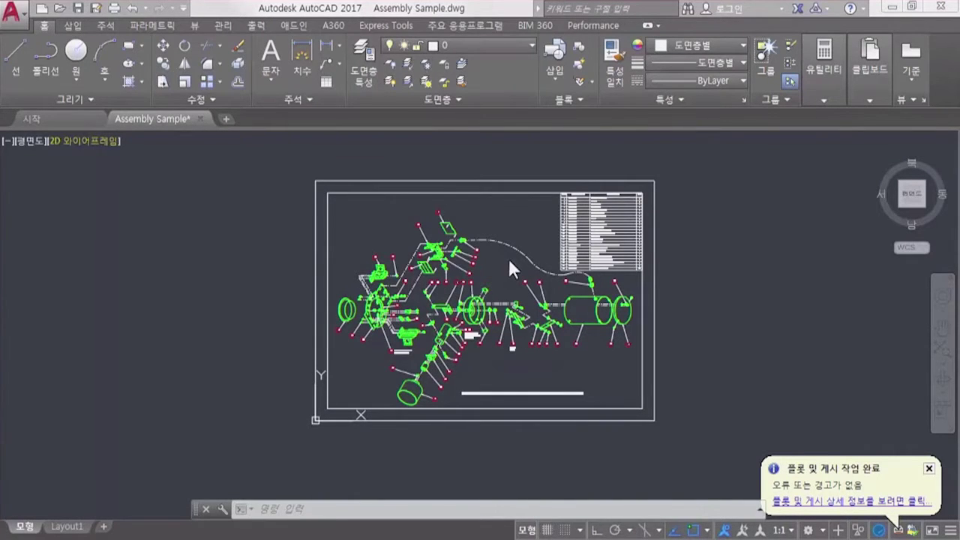
Examine the font, height and width settings of the ROMANS text style.
{"action": "left_click", "coordinate": [286, 100]}
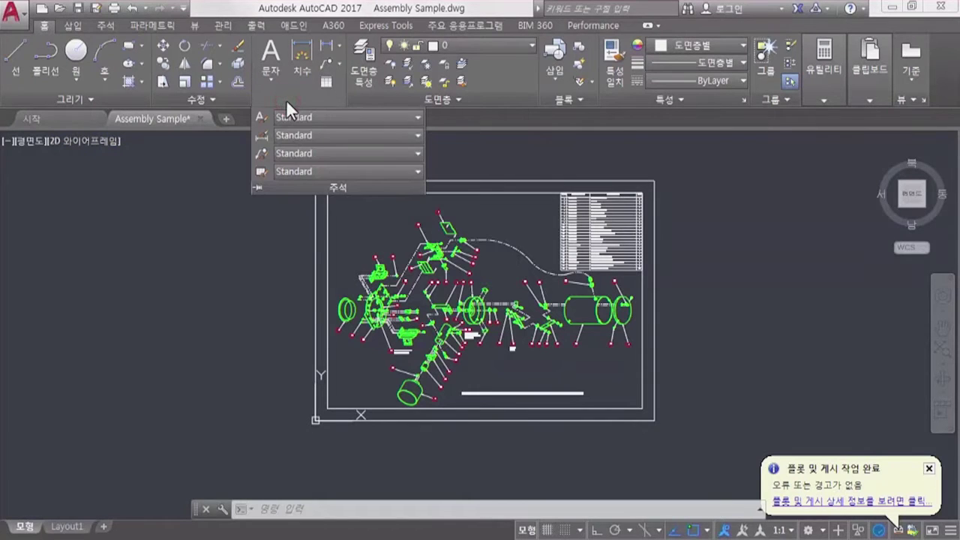
{"action": "left_click", "coordinate": [259, 118]}
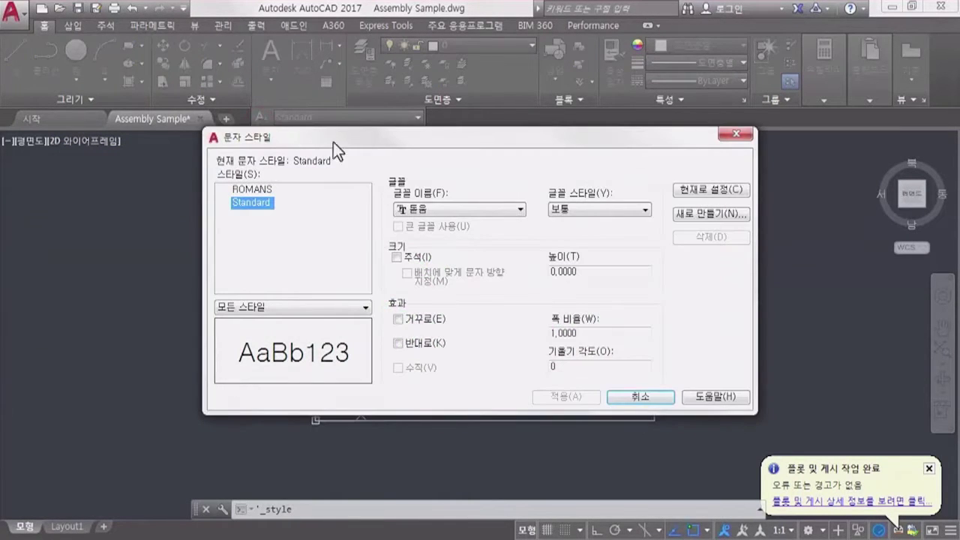
{"action": "left_click", "coordinate": [259, 190]}
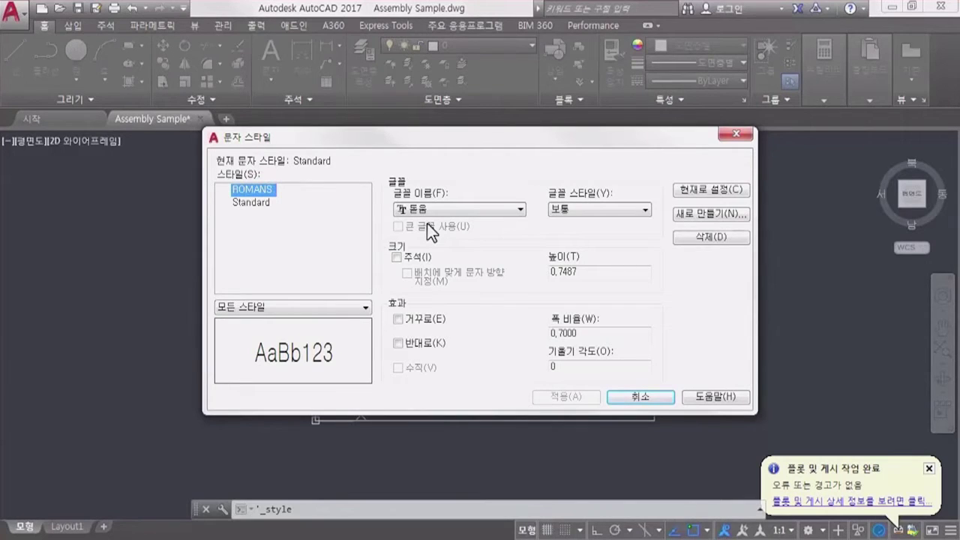
{"action": "key", "text": "Escape"}
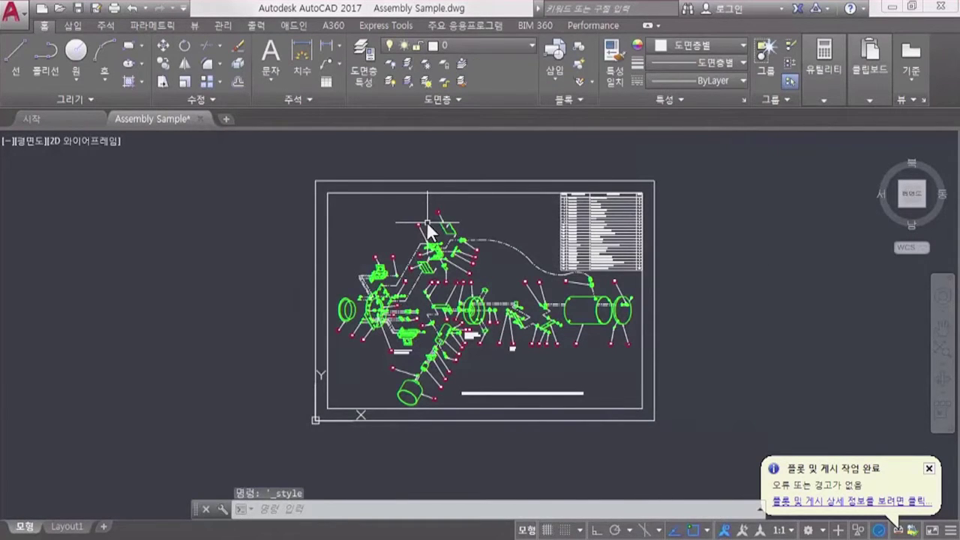
Start plotting the drawing and choose DWG To PDF.pc3 as the plotter.
{"action": "type", "text": "PLOT"}
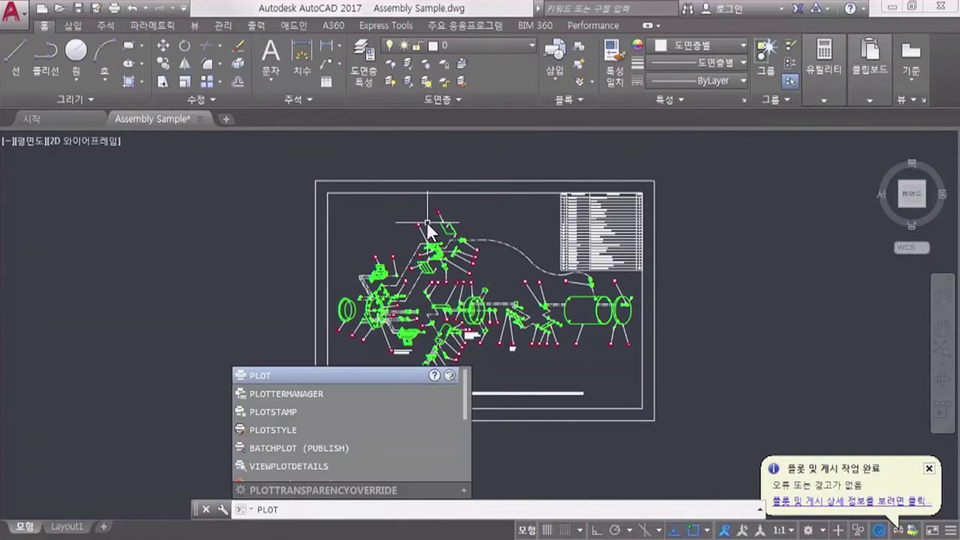
{"action": "key", "text": "Return"}
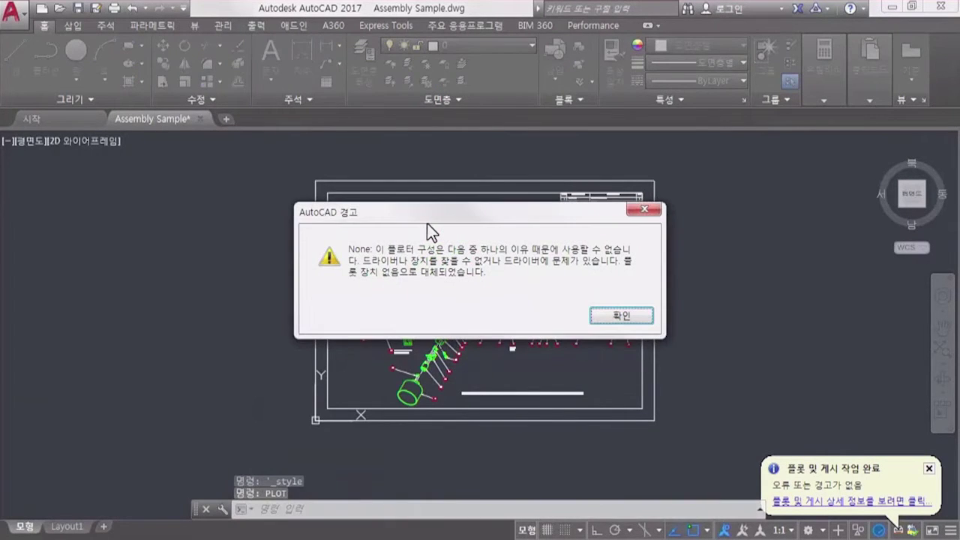
{"action": "key", "text": "Return"}
{"action": "left_click", "coordinate": [387, 178]}
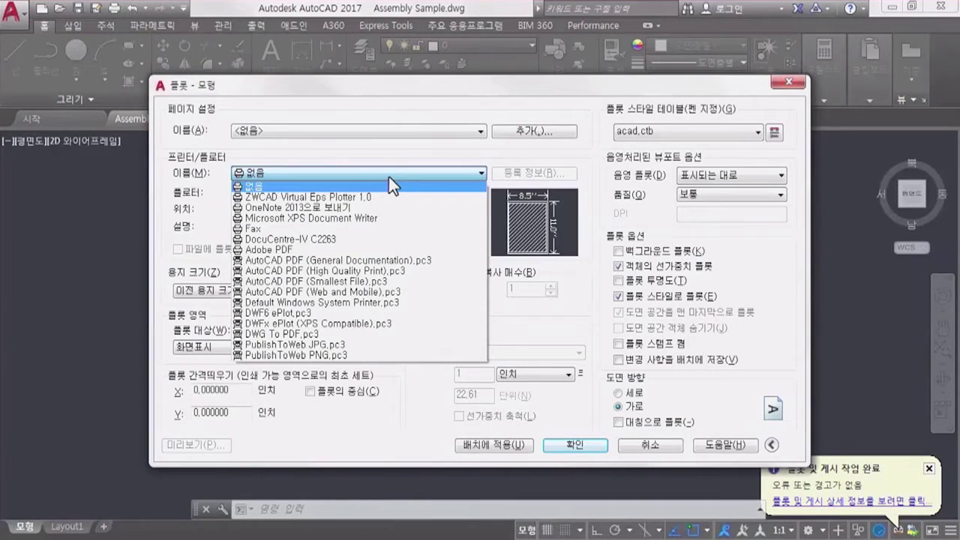
{"action": "left_click", "coordinate": [371, 334]}
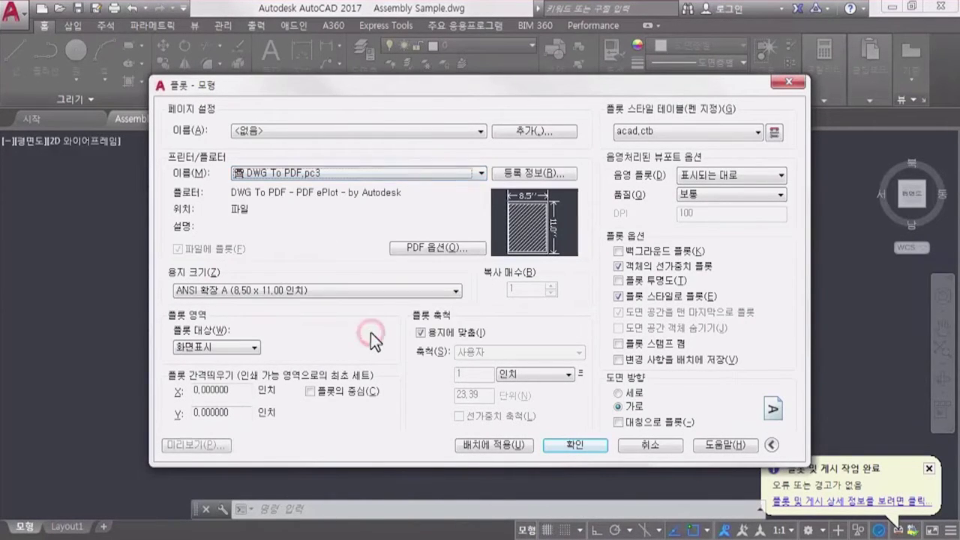
Set the paper size to ISO full page A3 (420.00 x 297.00 mm).
{"action": "left_click", "coordinate": [454, 292]}
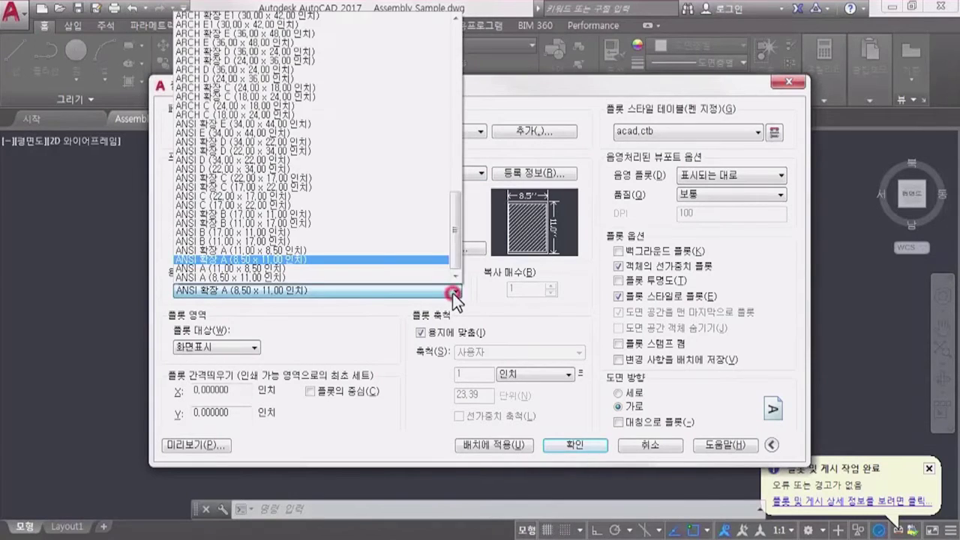
{"action": "scroll", "coordinate": [459, 256], "scroll_direction": "up", "scroll_amount": 15}
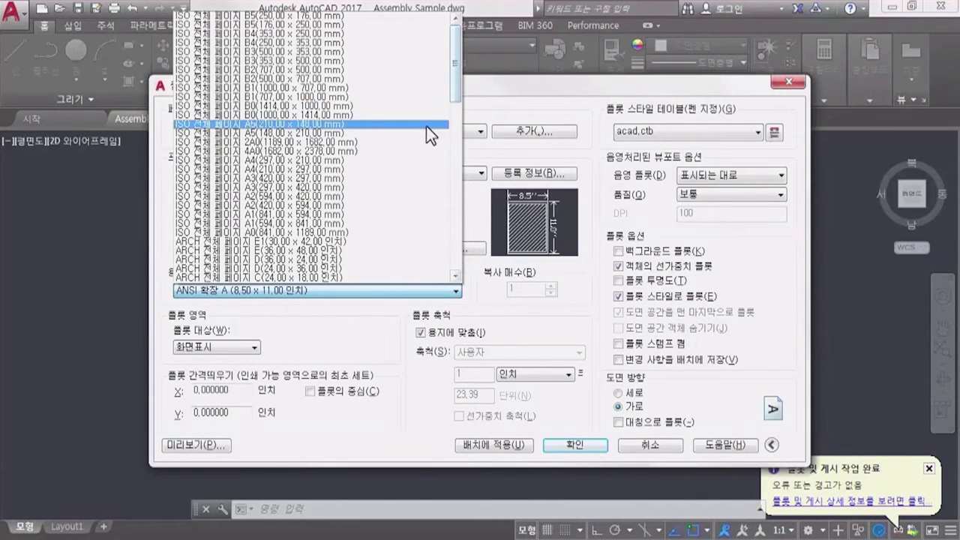
{"action": "left_click", "coordinate": [392, 176]}
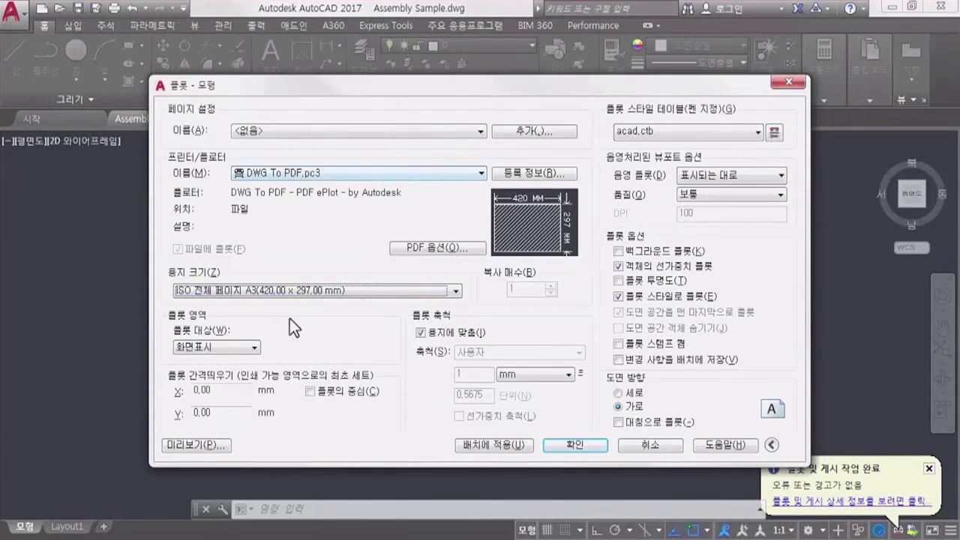
Define the plot area as a window around the drawing's outer frame and center the plot on the sheet.
{"action": "left_click", "coordinate": [255, 347]}
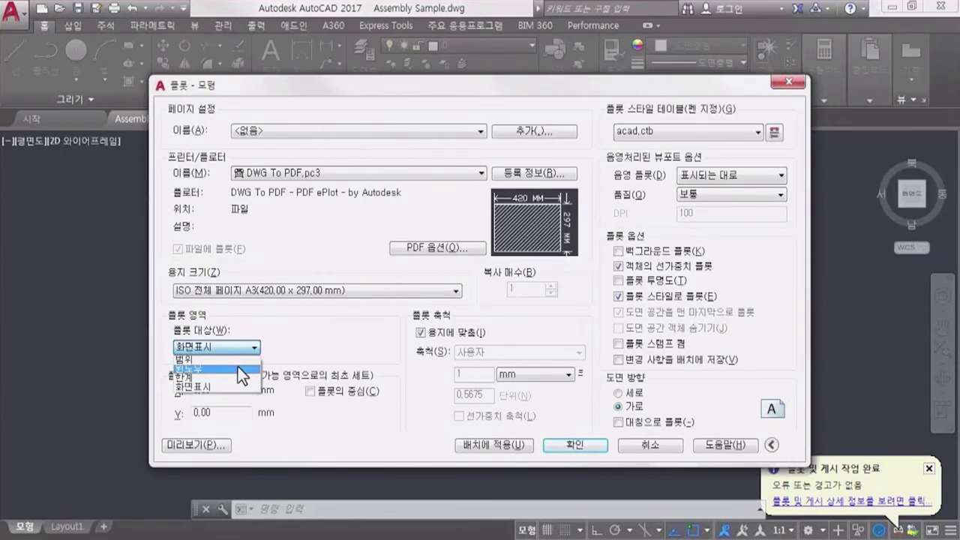
{"action": "left_click", "coordinate": [238, 367]}
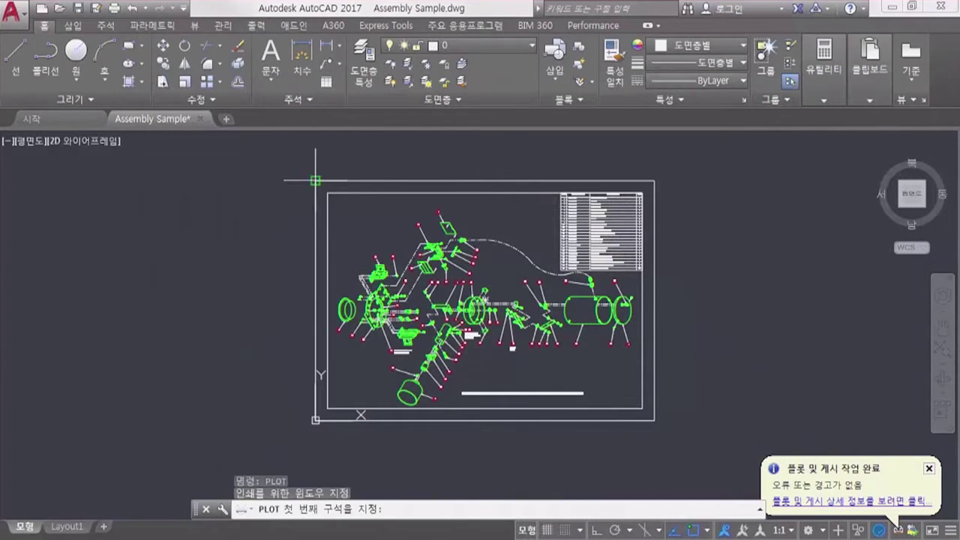
{"action": "left_click", "coordinate": [315, 181]}
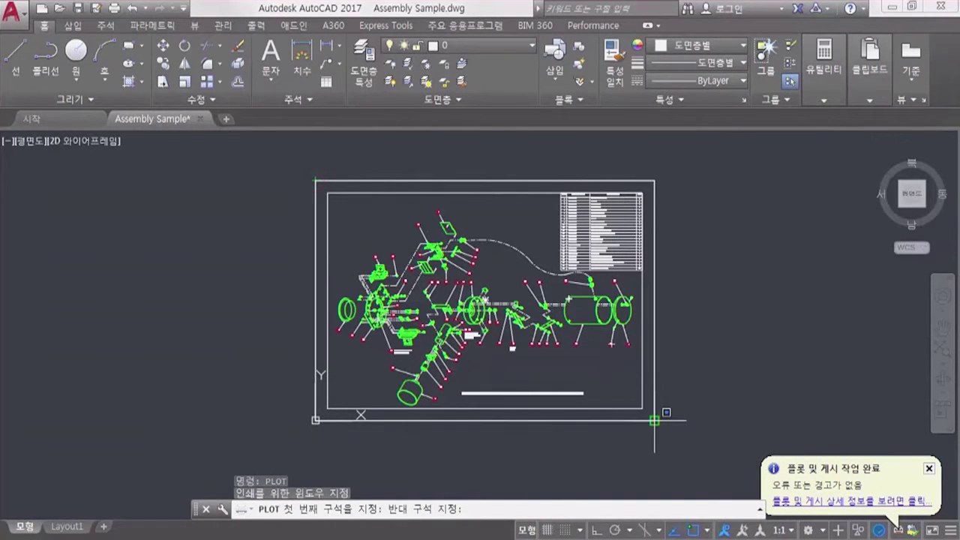
{"action": "left_click", "coordinate": [654, 420]}
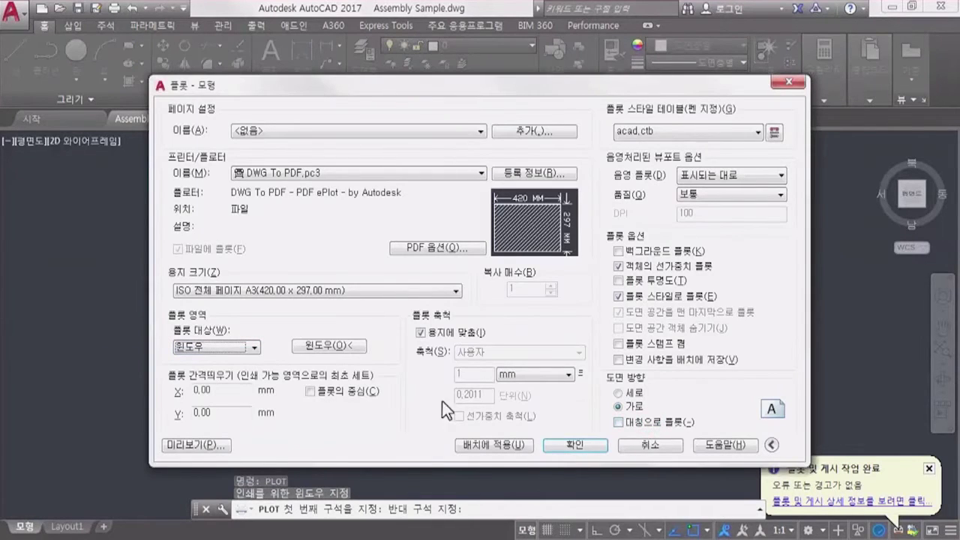
{"action": "left_click", "coordinate": [345, 395]}
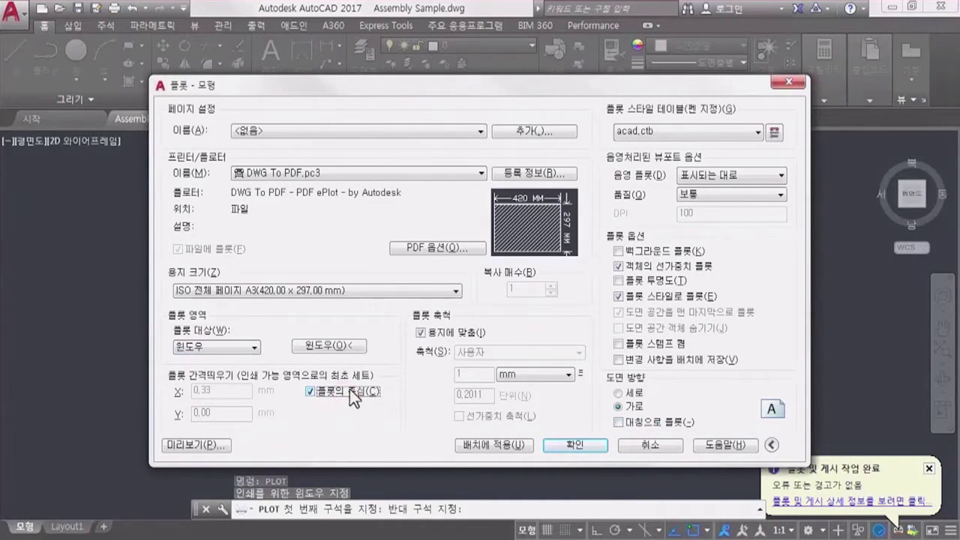
Turn off fit to paper, set the plot scale to 1 mm = 0.2 units, and set the plot style table to none.
{"action": "left_click", "coordinate": [447, 331]}
{"action": "left_click", "coordinate": [484, 394]}
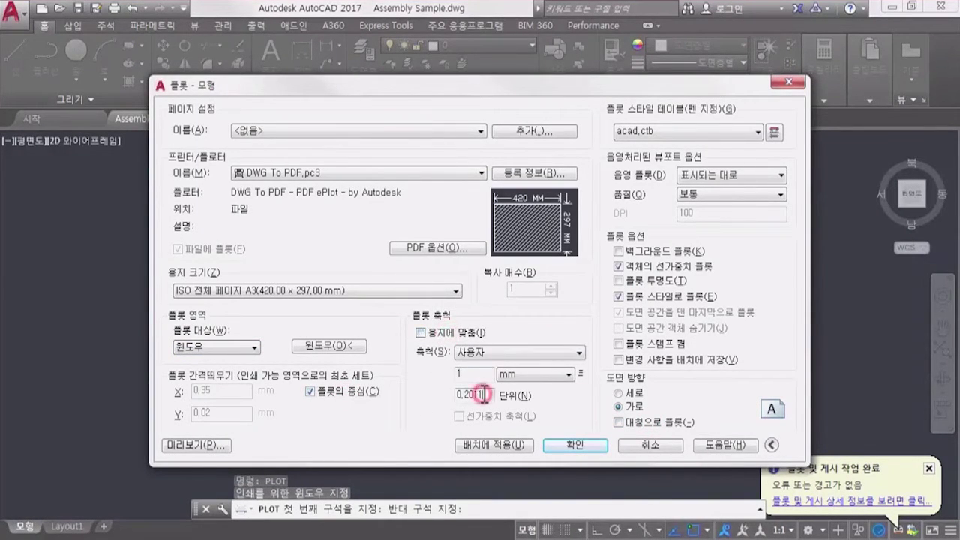
{"action": "key", "text": "BackSpace"}
{"action": "key", "text": "BackSpace"}
{"action": "key", "text": "BackSpace"}
{"action": "left_click", "coordinate": [740, 139]}
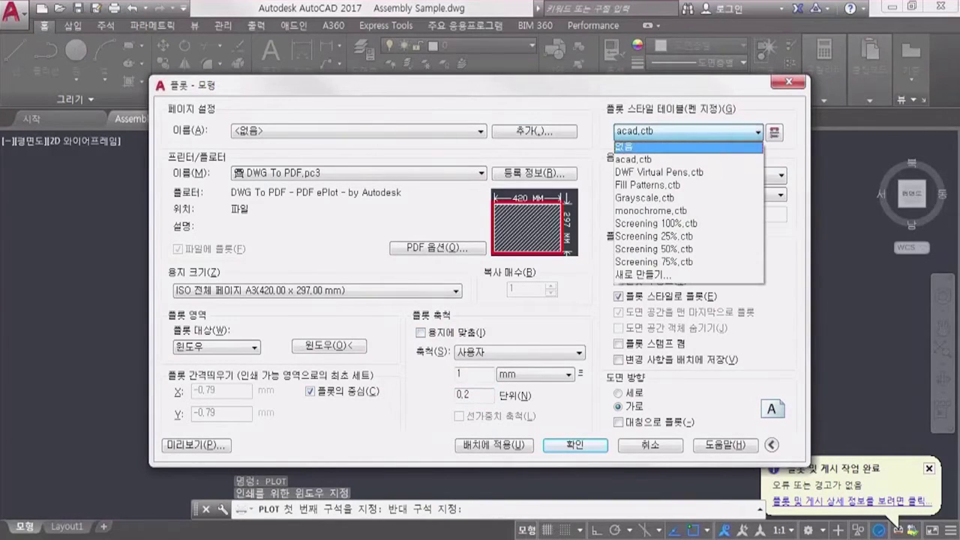
{"action": "left_click", "coordinate": [722, 148]}
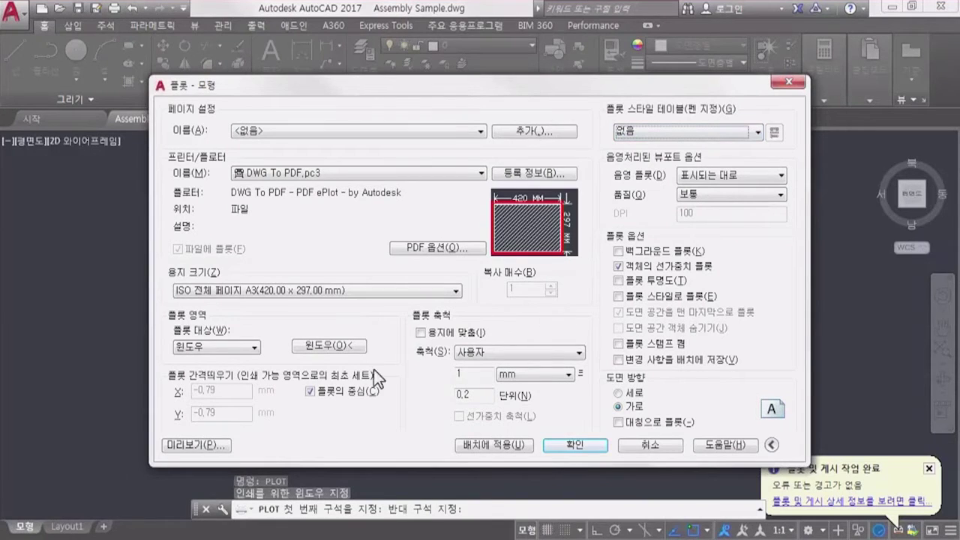
Preview the plot and output it as Assembly Sample-Model.pdf in the test folder.
{"action": "left_click", "coordinate": [198, 446]}
{"action": "left_click", "coordinate": [498, 284]}
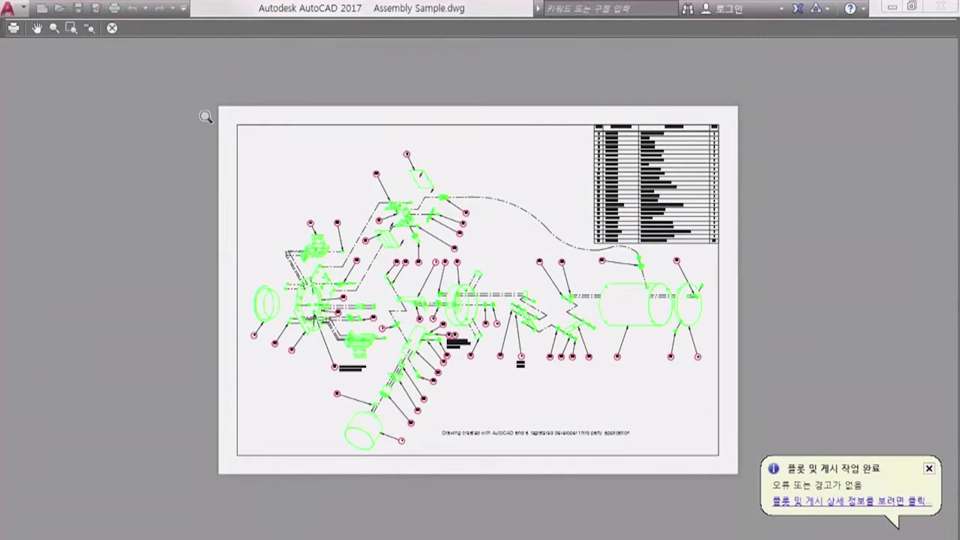
{"action": "left_click", "coordinate": [11, 30]}
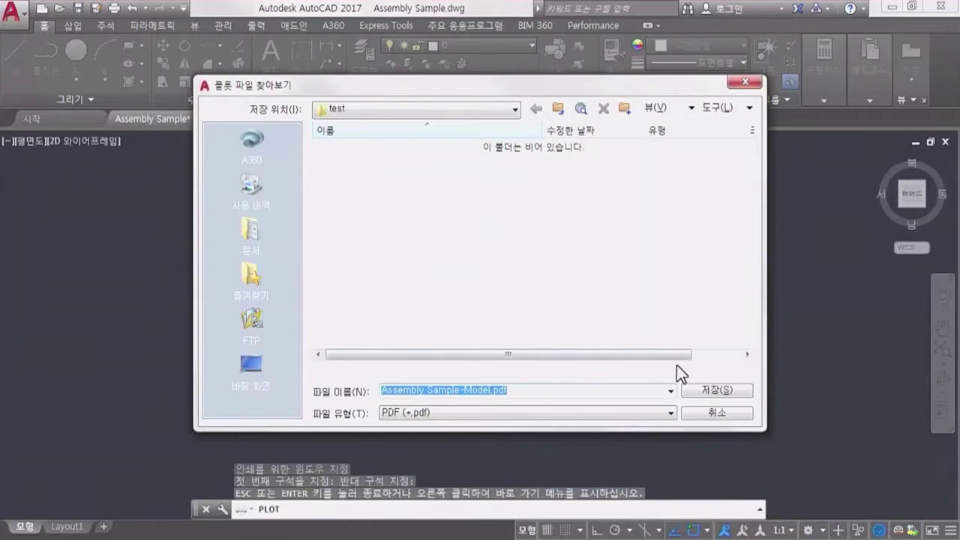
{"action": "left_click", "coordinate": [717, 391]}
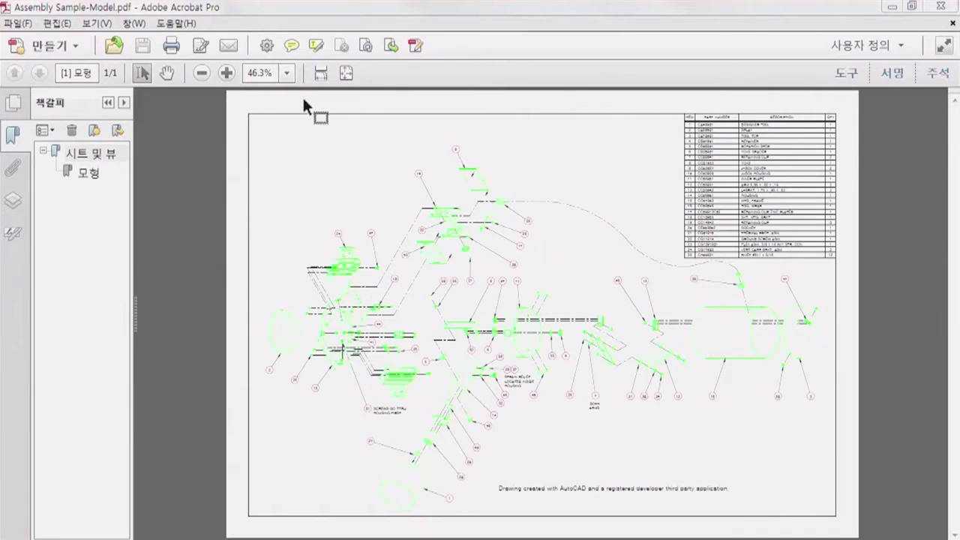
In Adobe Acrobat Pro, search the plotted PDF for HOUSING at 125% magnification and step through the matches.
{"action": "left_click", "coordinate": [277, 72]}
{"action": "type", "text": "125"}
{"action": "key", "text": "Return"}
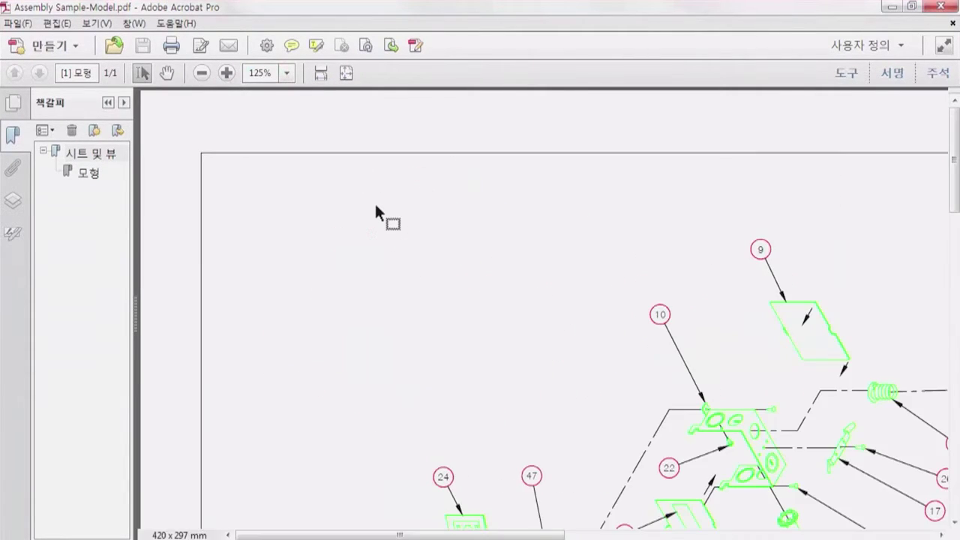
{"action": "key", "text": "ctrl+f"}
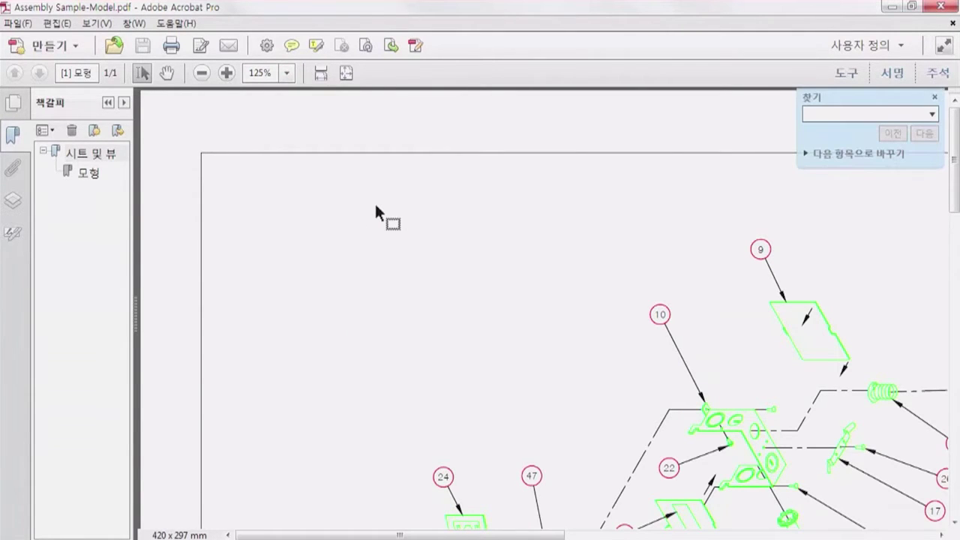
{"action": "type", "text": "HOUSING"}
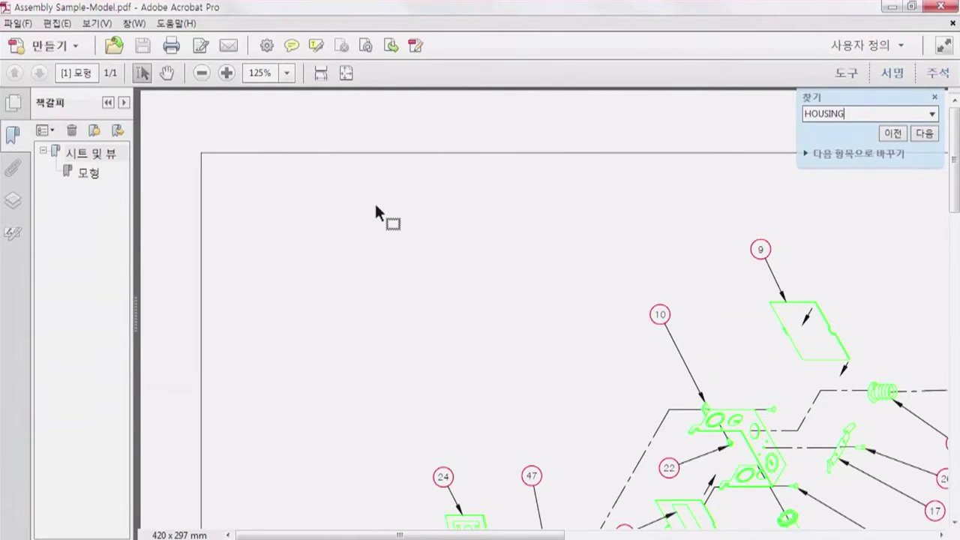
{"action": "key", "text": "Return"}
{"action": "key", "text": "Return"}
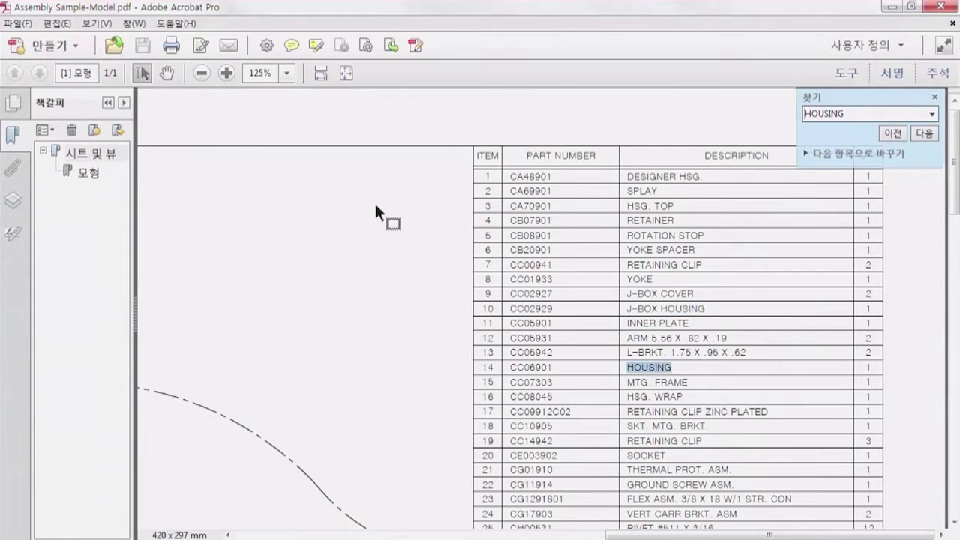
{"action": "key", "text": "Return"}
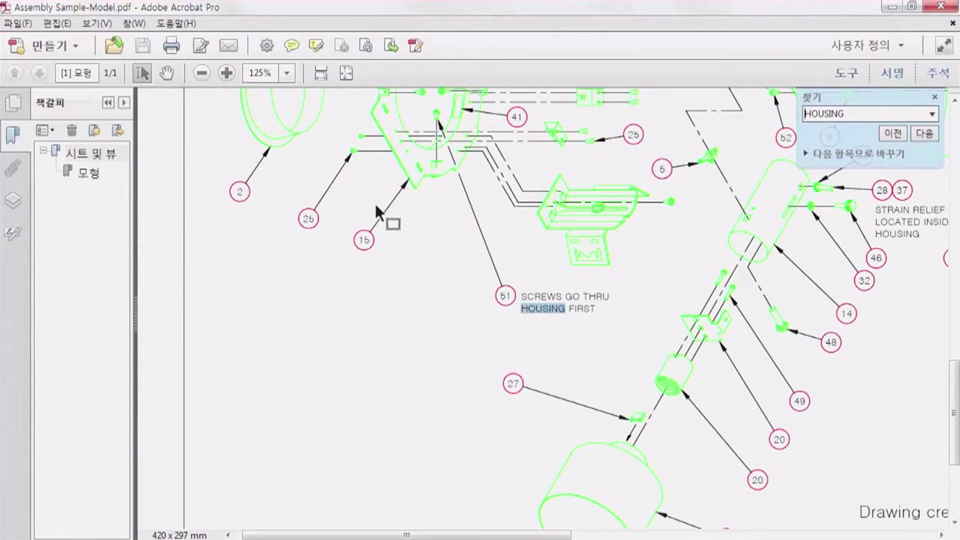
{"action": "key", "text": "Return"}
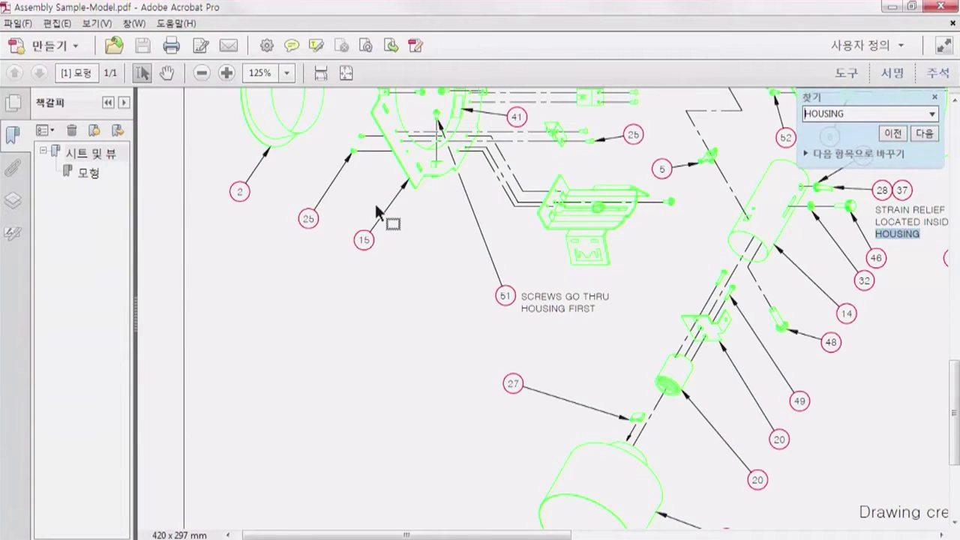
{"action": "key", "text": "Escape"}
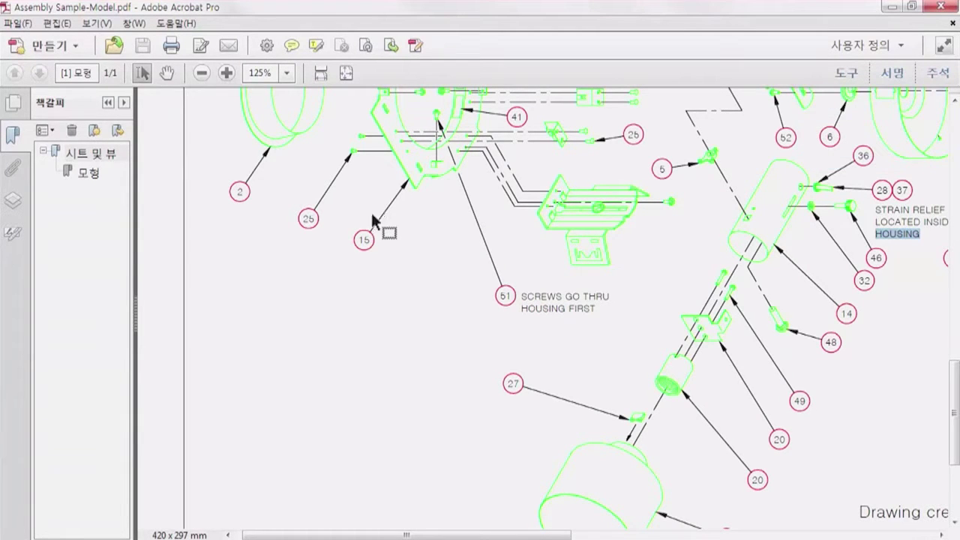
Show the PDF's layer list, switch layer 102 off and on again, and hide layer 103.
{"action": "key", "text": "ctrl+minus"}
{"action": "key", "text": "ctrl+minus"}
{"action": "key", "text": "ctrl+minus"}
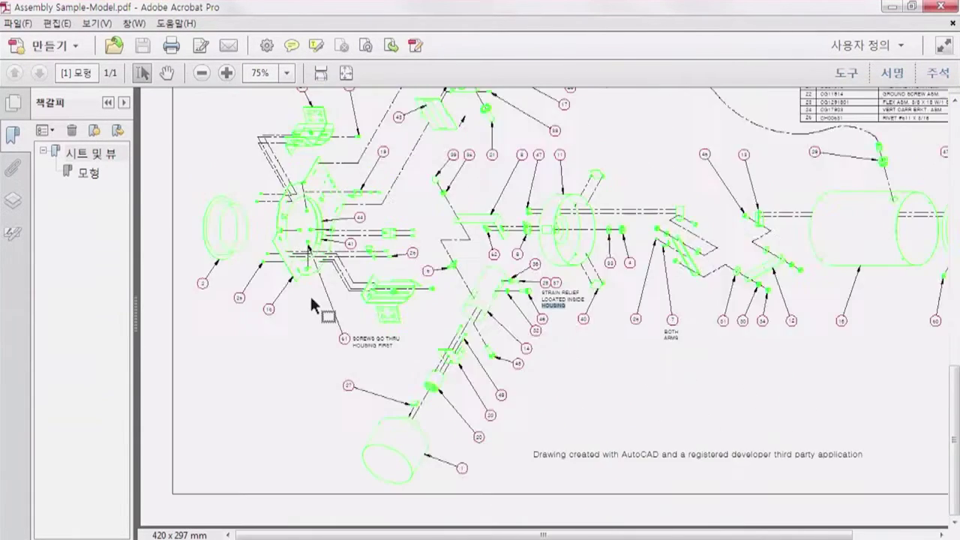
{"action": "key", "text": "ctrl+minus"}
{"action": "key", "text": "ctrl+0"}
{"action": "left_click", "coordinate": [172, 257]}
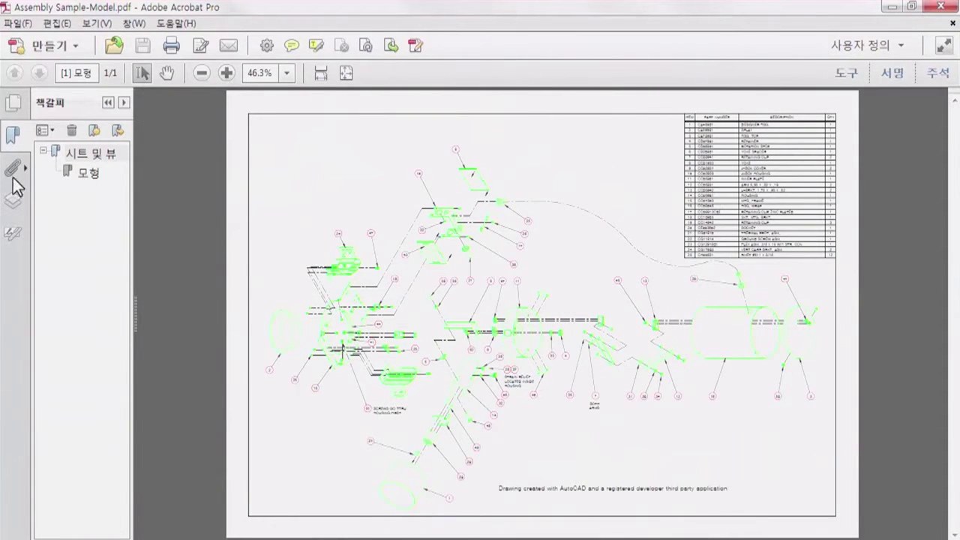
{"action": "left_click", "coordinate": [14, 199]}
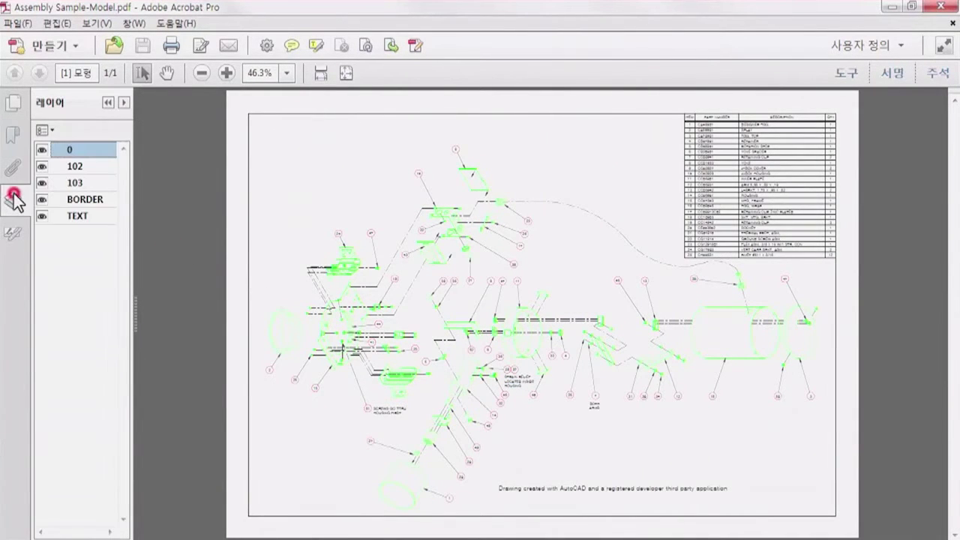
{"action": "left_click", "coordinate": [42, 166]}
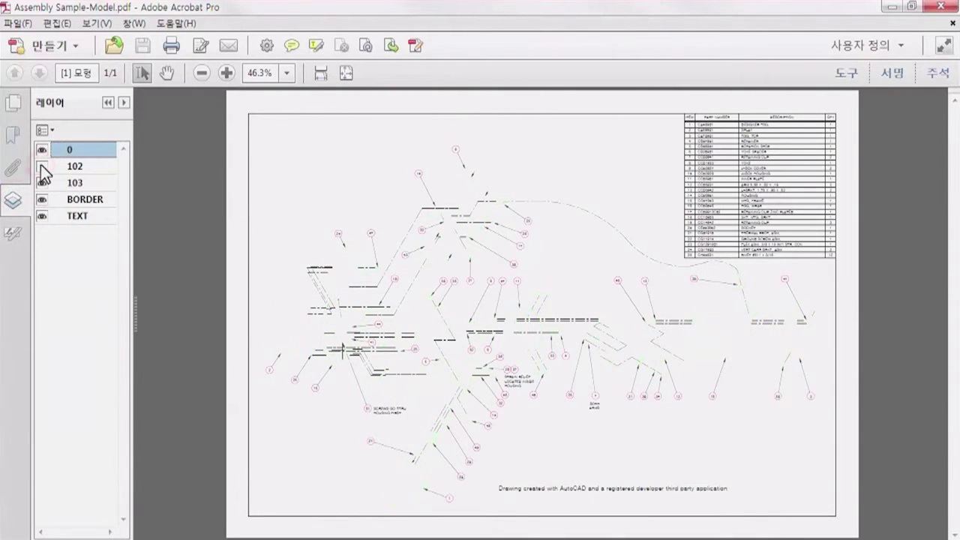
{"action": "left_click", "coordinate": [42, 166]}
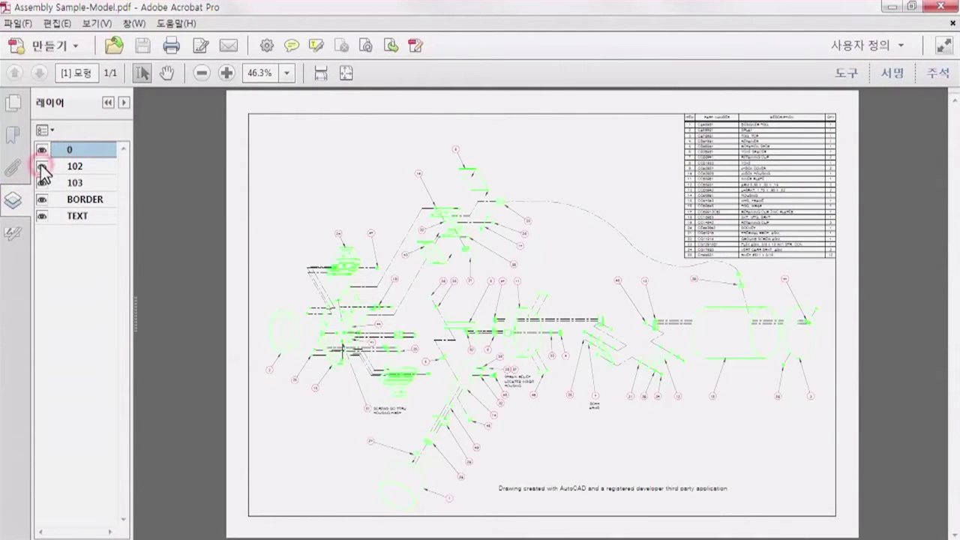
{"action": "left_click", "coordinate": [42, 185]}
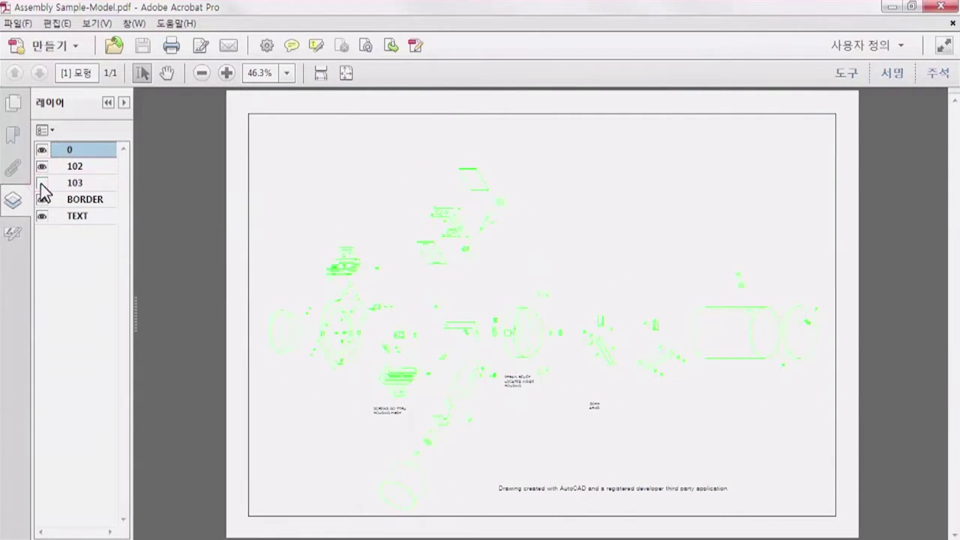
Show layer 103 of the PDF again, and switch the BORDER and TEXT layers off and back on.
{"action": "left_click", "coordinate": [42, 184]}
{"action": "left_click", "coordinate": [42, 200]}
{"action": "left_click", "coordinate": [42, 199]}
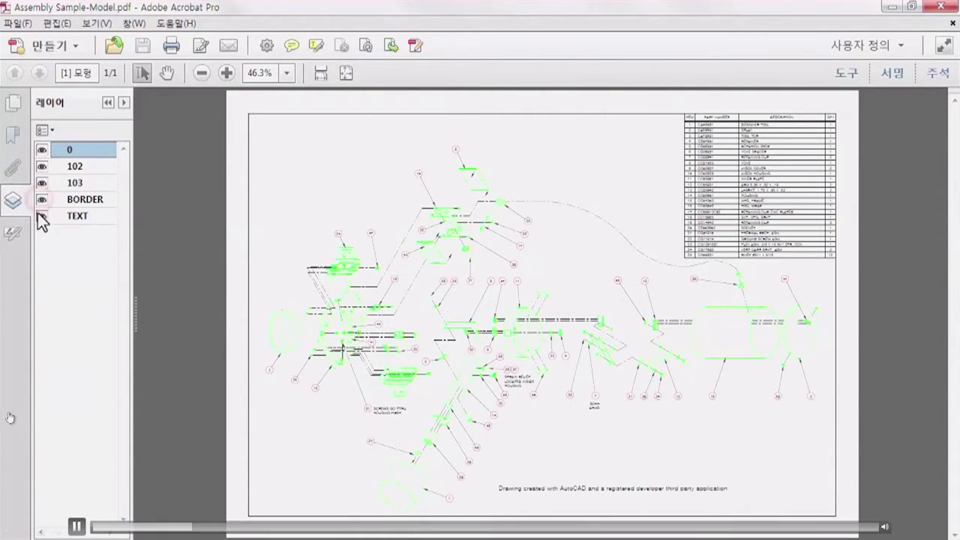
{"action": "left_click", "coordinate": [41, 216]}
{"action": "left_click", "coordinate": [41, 216]}
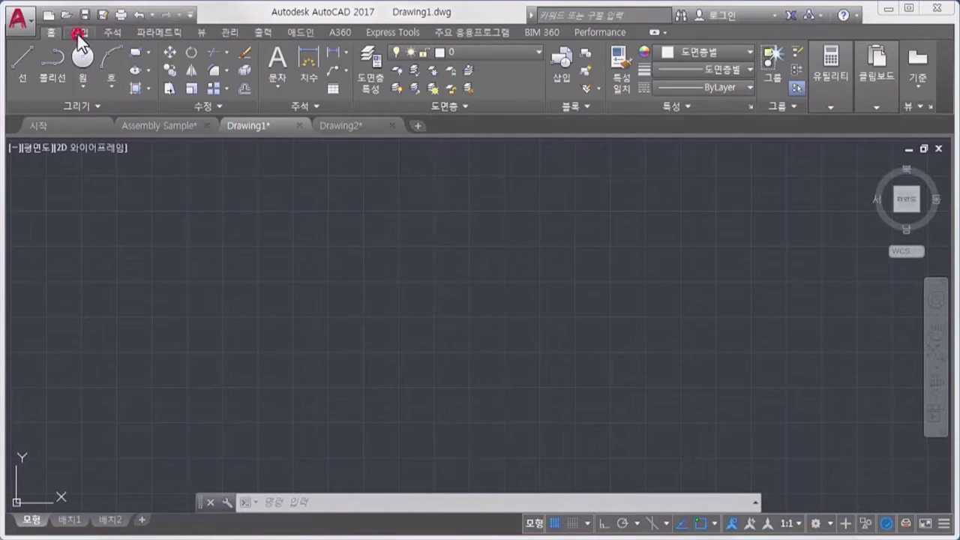
In AutoCAD, import Assembly Sample-Model.pdf from the test folder into Drawing1 at scale 1, using the PDF layers.
{"action": "left_click", "coordinate": [77, 33]}
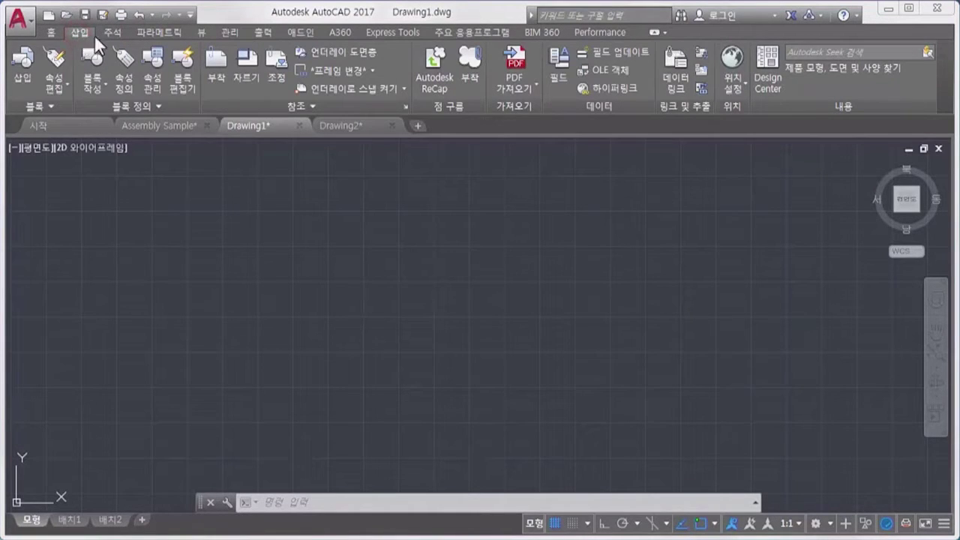
{"action": "left_click", "coordinate": [507, 60]}
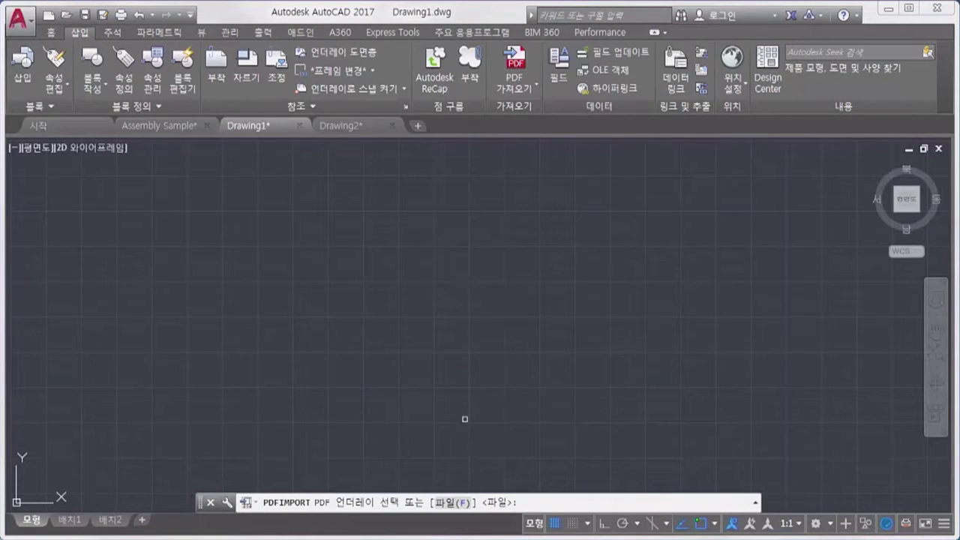
{"action": "left_click", "coordinate": [447, 503]}
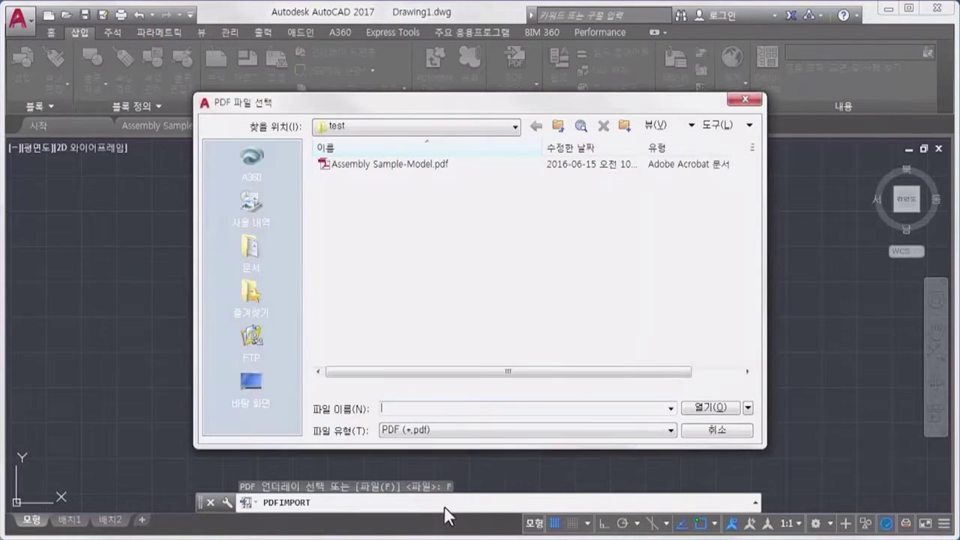
{"action": "left_click", "coordinate": [417, 167]}
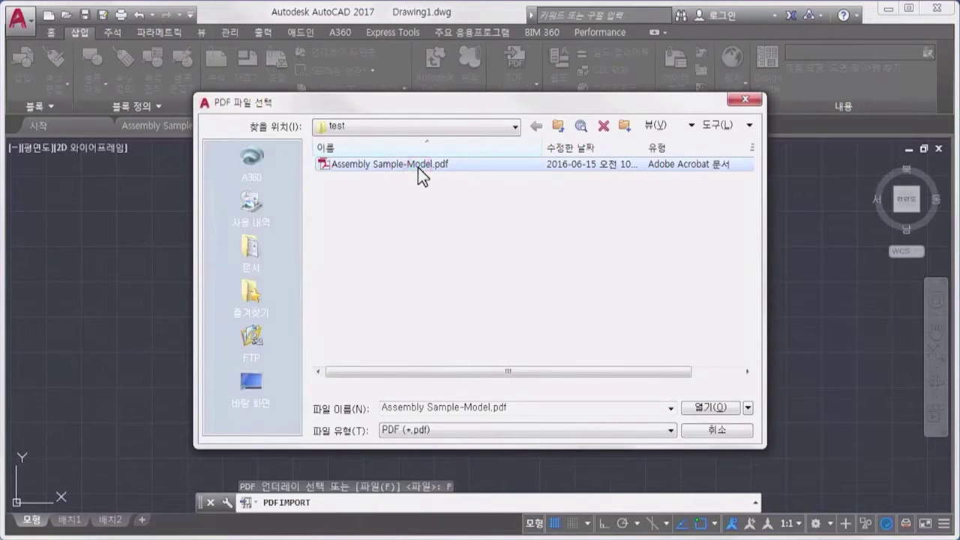
{"action": "left_click", "coordinate": [704, 407]}
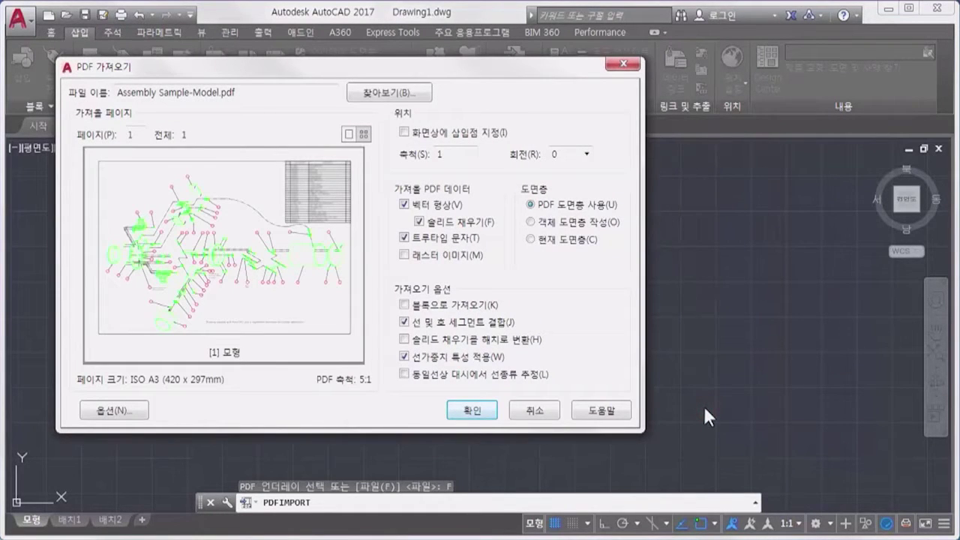
{"action": "left_click", "coordinate": [472, 410]}
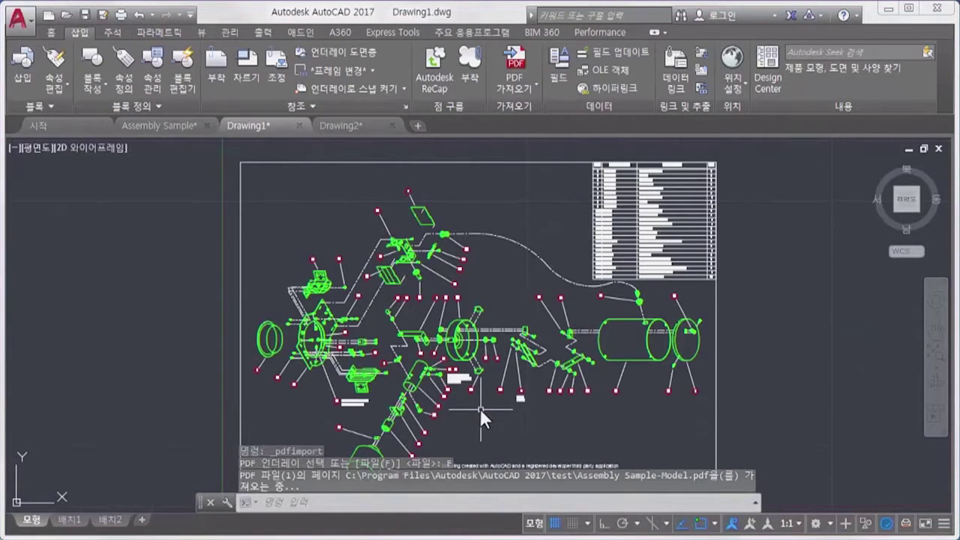
Delete the word INSIDE from the LOCATED INSIDE line of the imported strain relief note.
{"action": "scroll", "coordinate": [462, 386], "scroll_direction": "up", "scroll_amount": 5}
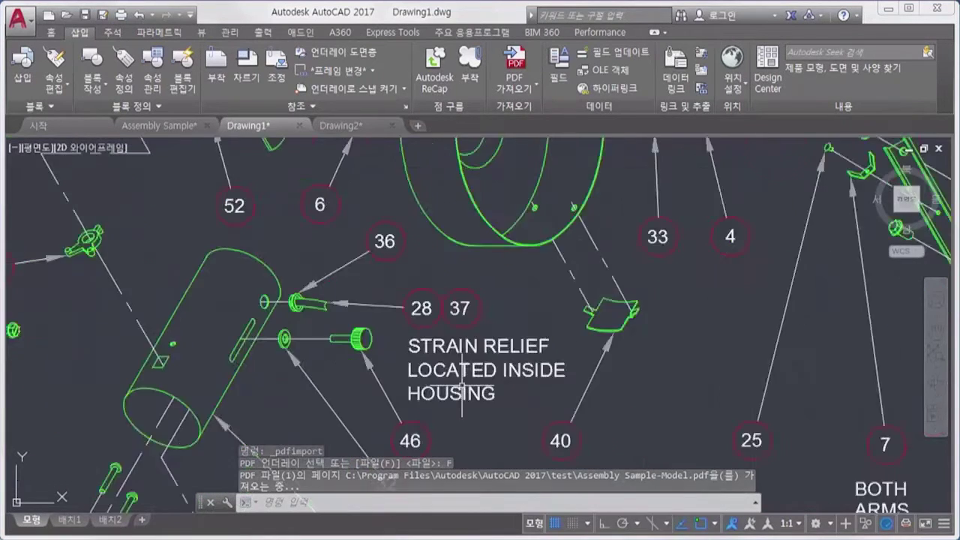
{"action": "scroll", "coordinate": [462, 386], "scroll_direction": "up", "scroll_amount": 2}
{"action": "left_click", "coordinate": [480, 367]}
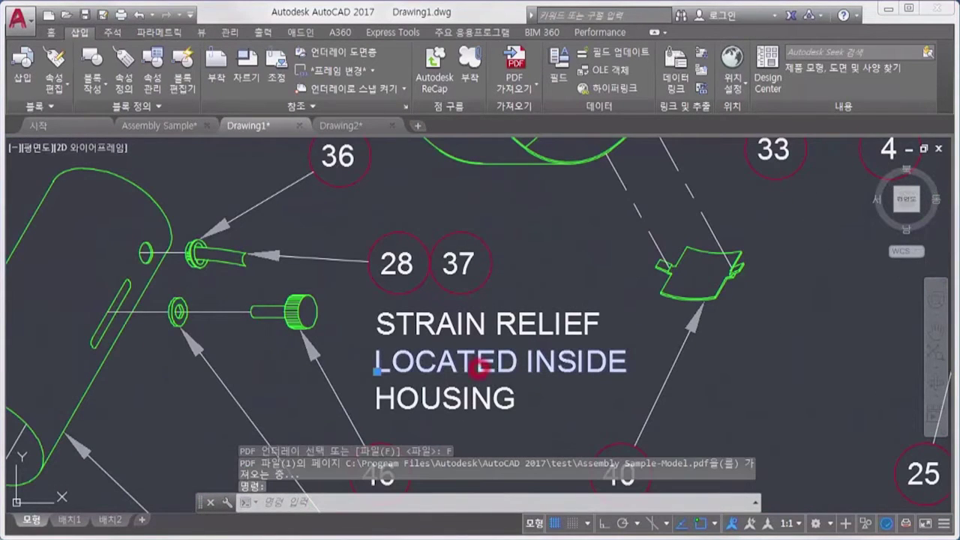
{"action": "double_click", "coordinate": [480, 367]}
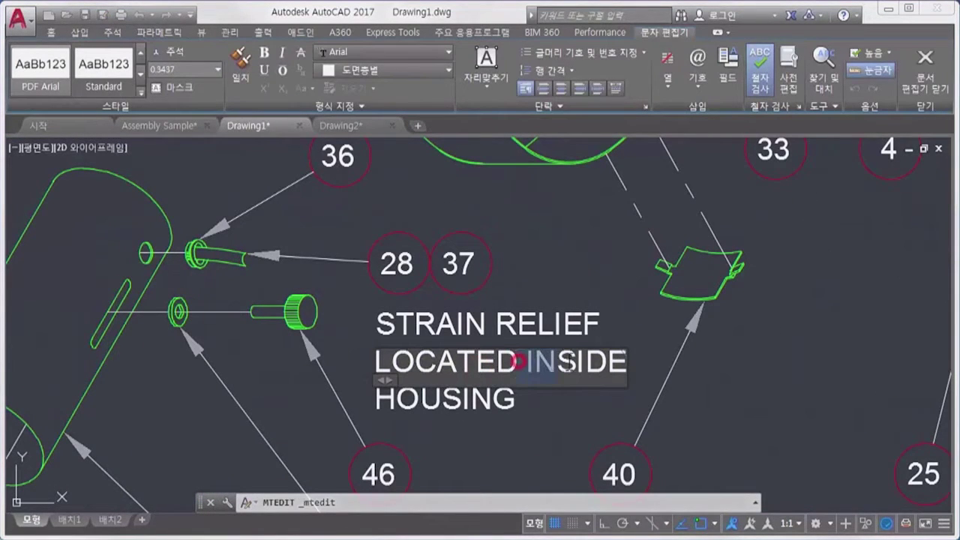
{"action": "left_click_drag", "start_coordinate": [551, 364], "coordinate": [628, 364]}
{"action": "key", "text": "Delete"}
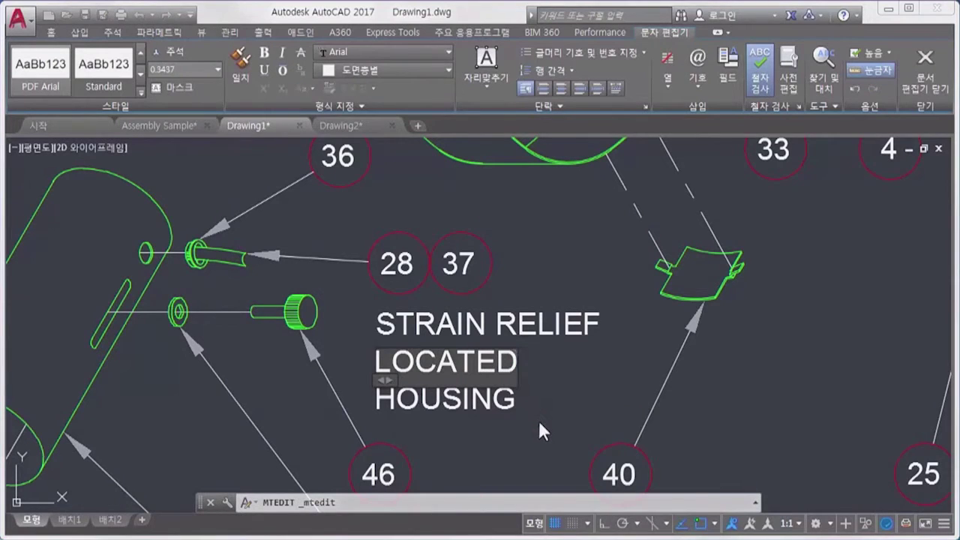
{"action": "left_click", "coordinate": [538, 432]}
Erase the HOUSING text line from the strain relief note.
{"action": "left_click", "coordinate": [491, 398]}
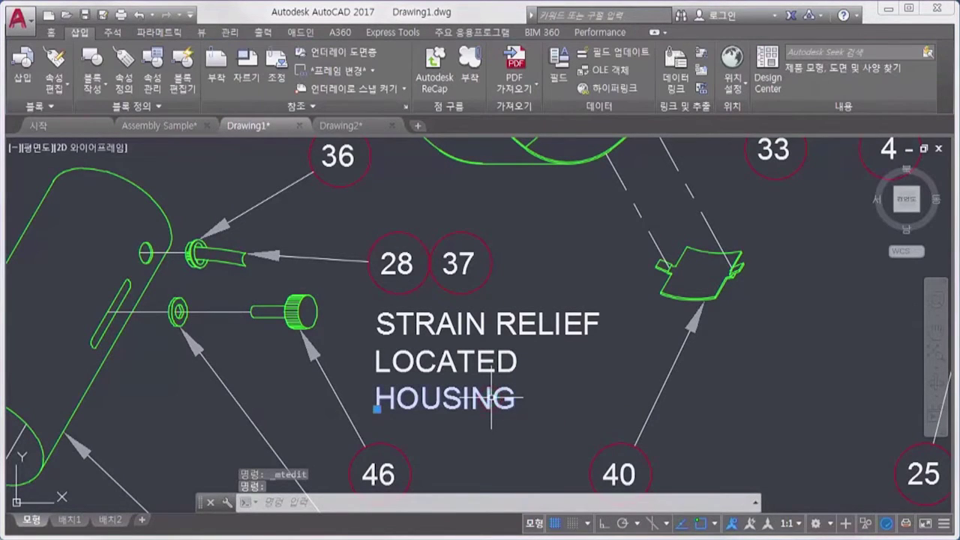
{"action": "type", "text": "e"}
{"action": "key", "text": "Return"}
Move balloon 37 with its circle from beside balloon 28 so it touches the edge of balloon 46.
{"action": "left_click", "coordinate": [507, 277]}
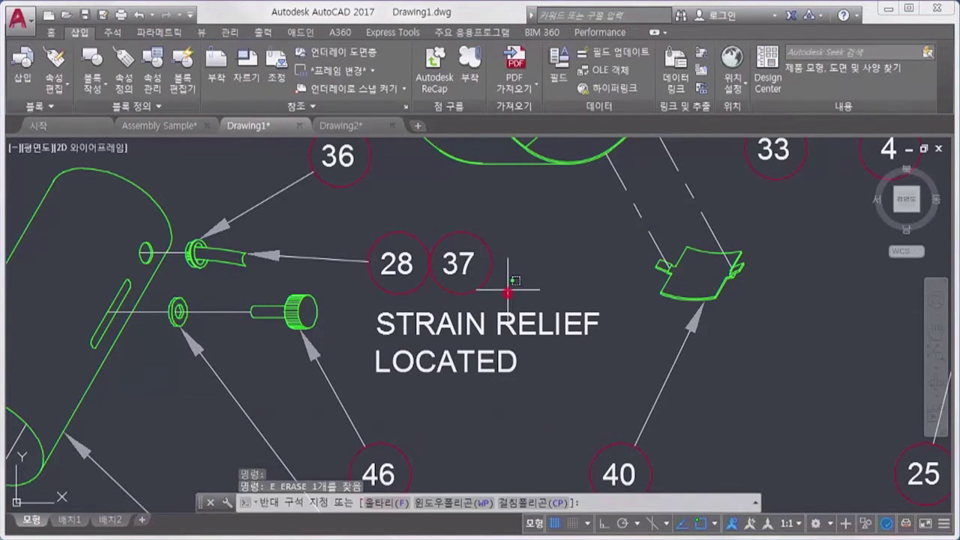
{"action": "left_click", "coordinate": [455, 262]}
{"action": "type", "text": "m"}
{"action": "key", "text": "Return"}
{"action": "scroll", "coordinate": [435, 263], "scroll_direction": "up", "scroll_amount": 2}
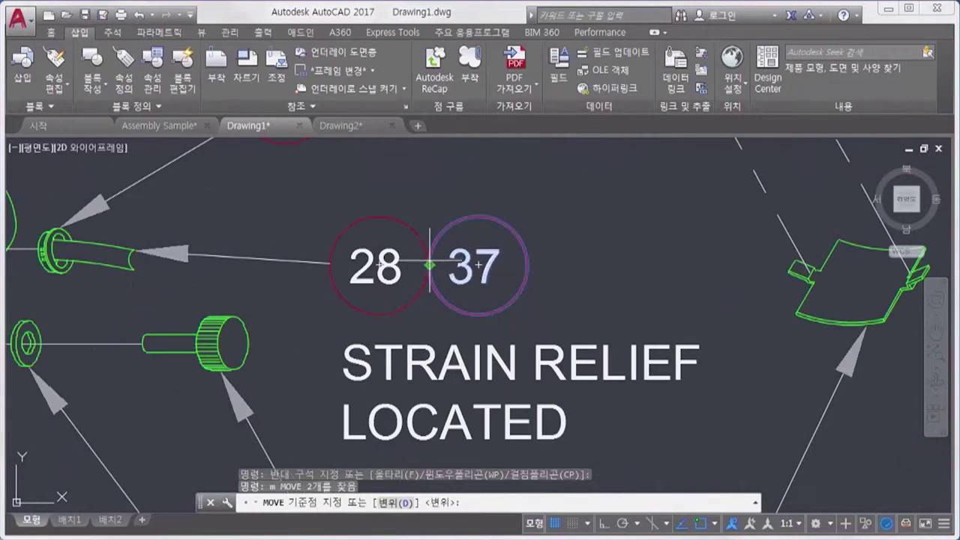
{"action": "left_click", "coordinate": [429, 264]}
{"action": "scroll", "coordinate": [430, 265], "scroll_direction": "down", "scroll_amount": 2}
{"action": "middle_click_drag", "start_coordinate": [429, 290], "coordinate": [449, 214]}
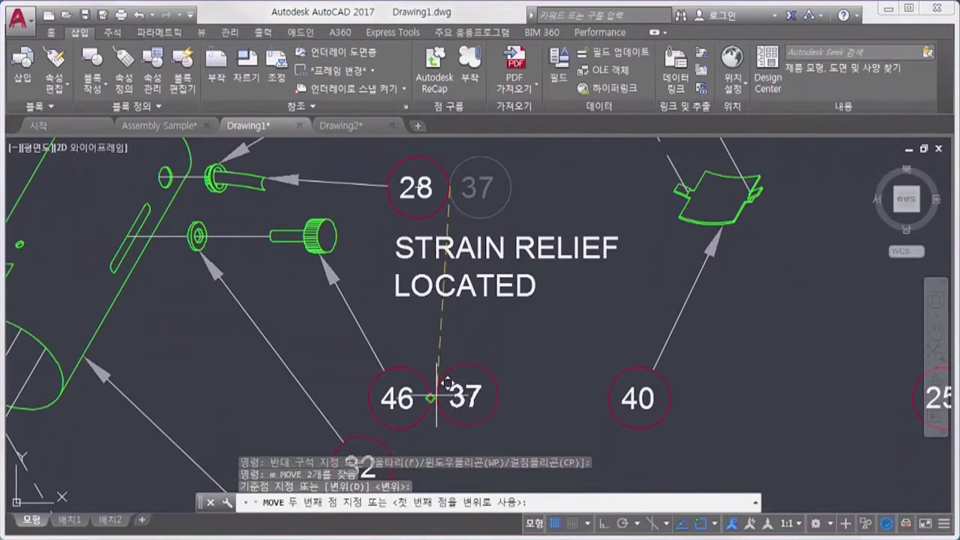
{"action": "left_click", "coordinate": [432, 398]}
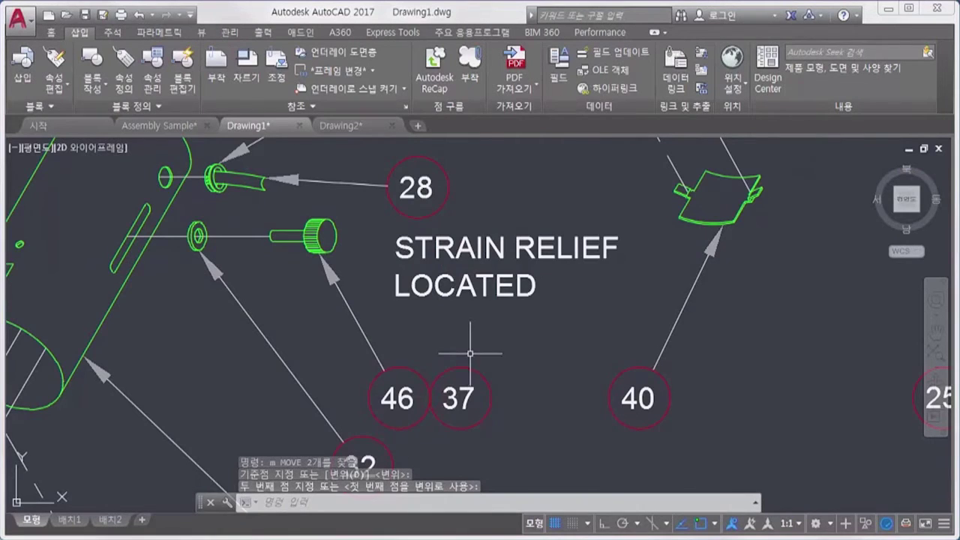
Open the layer properties manager and place it beside the whole imported drawing.
{"action": "scroll", "coordinate": [469, 347], "scroll_direction": "down", "scroll_amount": 4}
{"action": "scroll", "coordinate": [469, 347], "scroll_direction": "down", "scroll_amount": 2}
{"action": "middle_click_drag", "start_coordinate": [469, 347], "coordinate": [539, 368]}
{"action": "scroll", "coordinate": [537, 362], "scroll_direction": "down", "scroll_amount": 2}
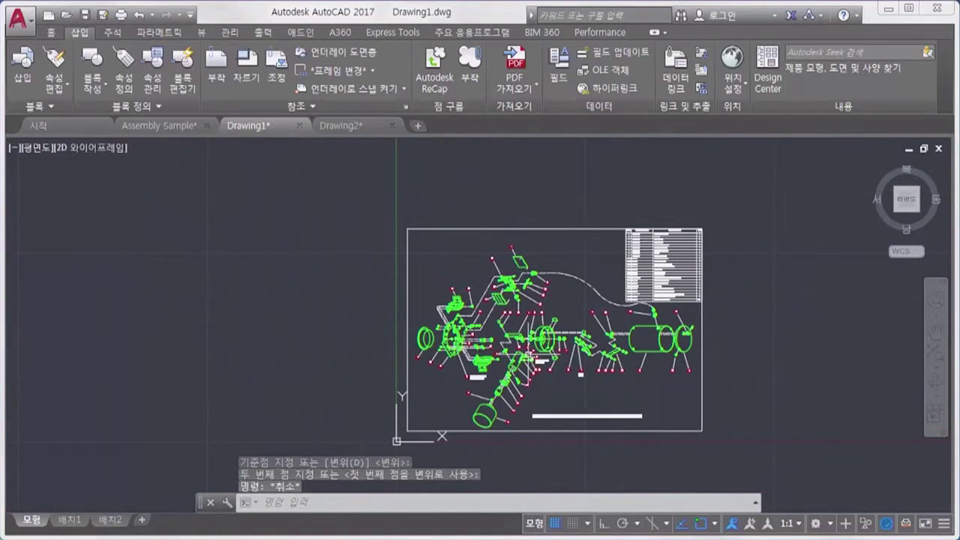
{"action": "key", "text": "Escape"}
{"action": "key", "text": "Escape"}
{"action": "key", "text": "Escape"}
{"action": "type", "text": "LA"}
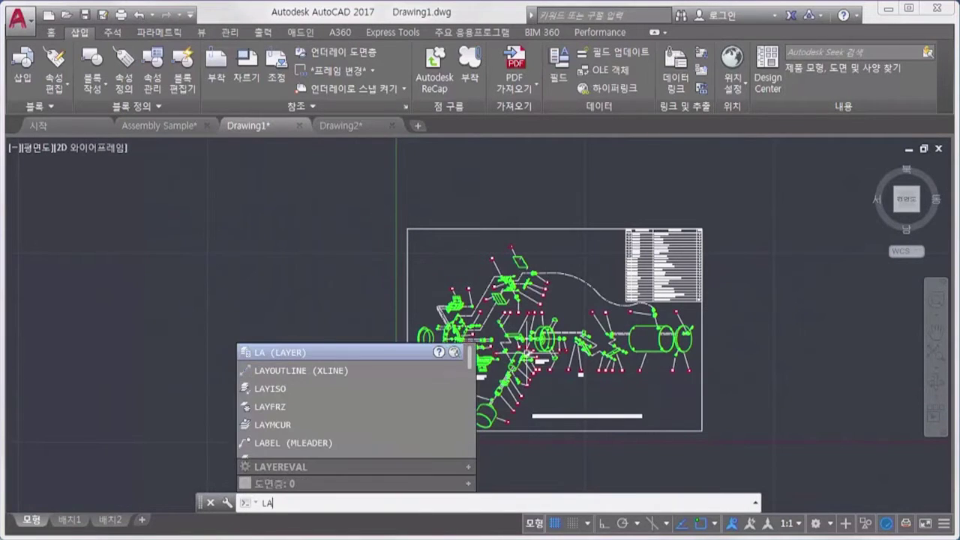
{"action": "key", "text": "Return"}
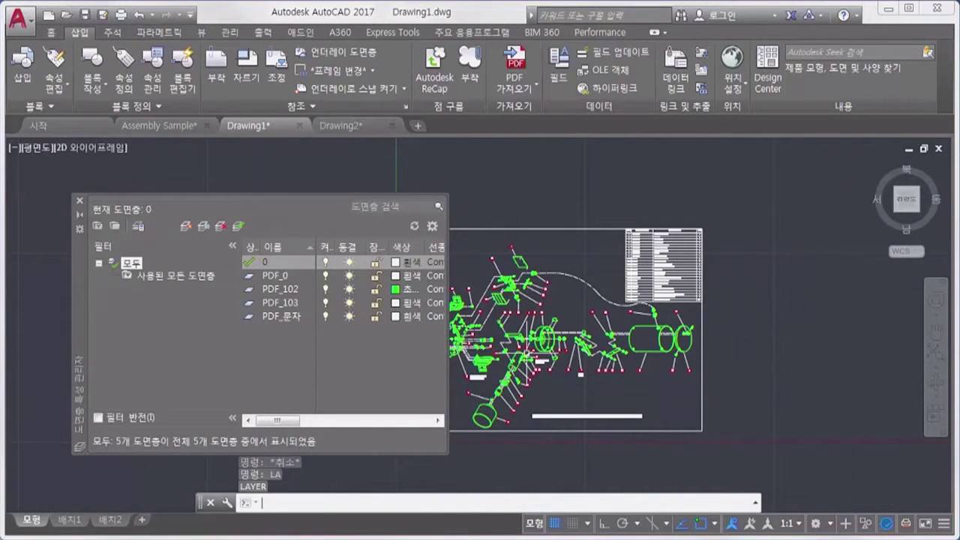
{"action": "left_click_drag", "start_coordinate": [79, 310], "coordinate": [41, 329]}
{"action": "middle_click_drag", "start_coordinate": [465, 344], "coordinate": [496, 344]}
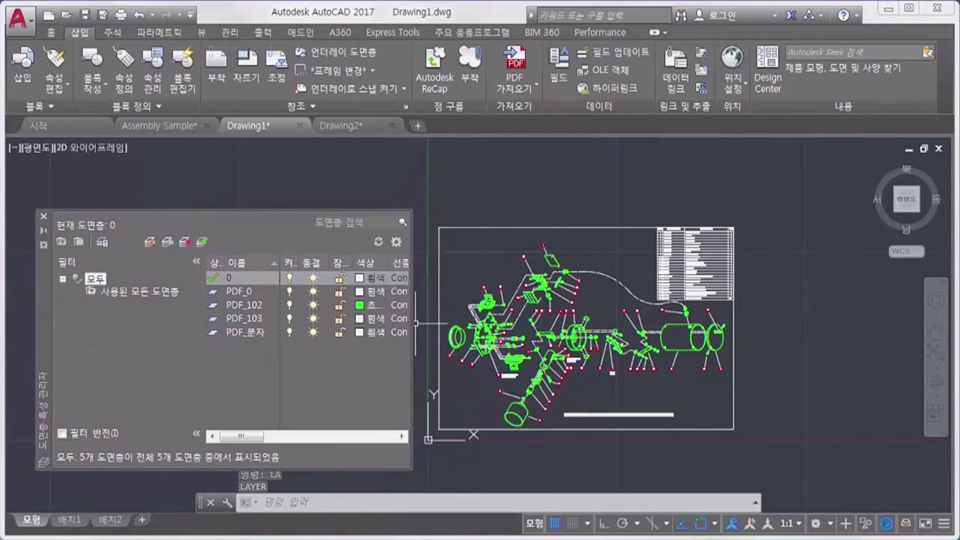
Switch layers PDF_102, PDF_103 and PDF_문자 off and on again one at a time.
{"action": "left_click", "coordinate": [289, 305]}
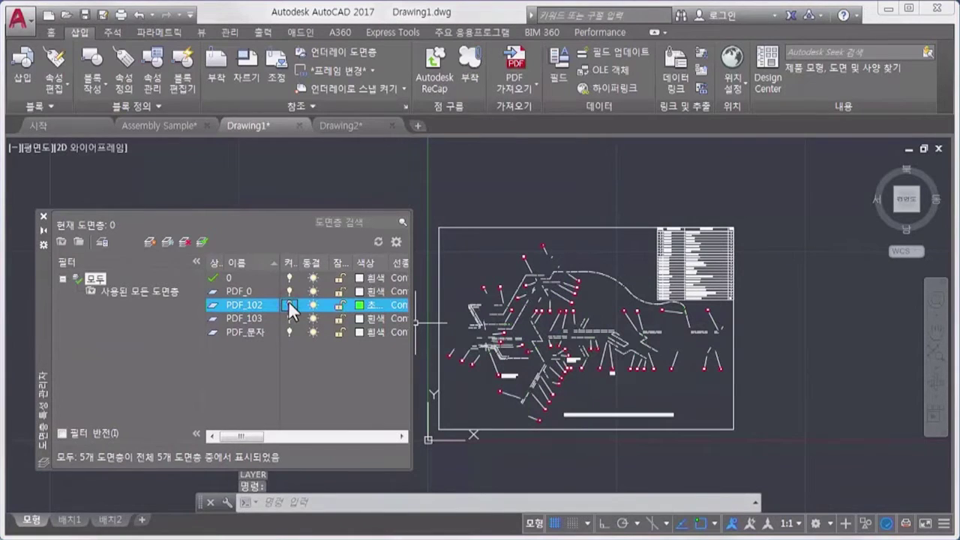
{"action": "left_click", "coordinate": [290, 304]}
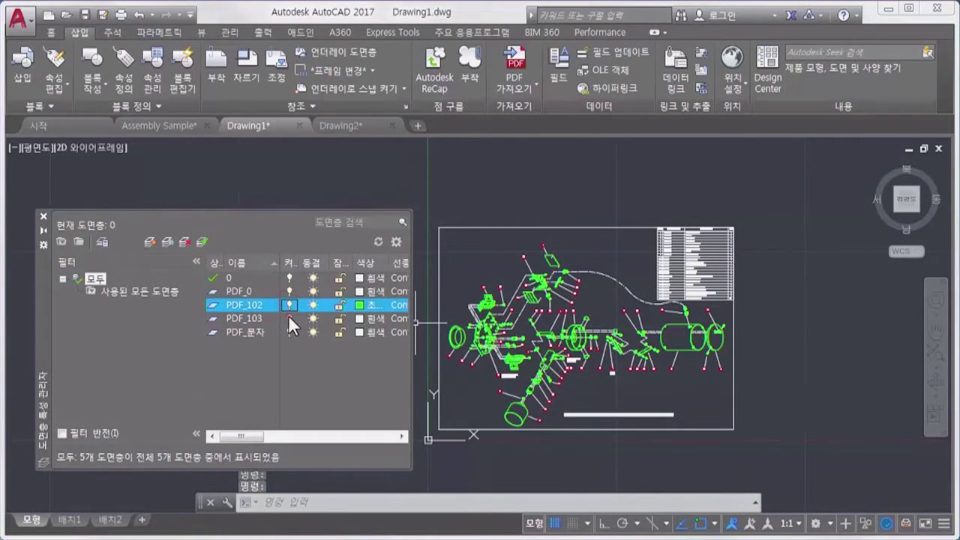
{"action": "left_click", "coordinate": [288, 318]}
{"action": "left_click", "coordinate": [289, 318]}
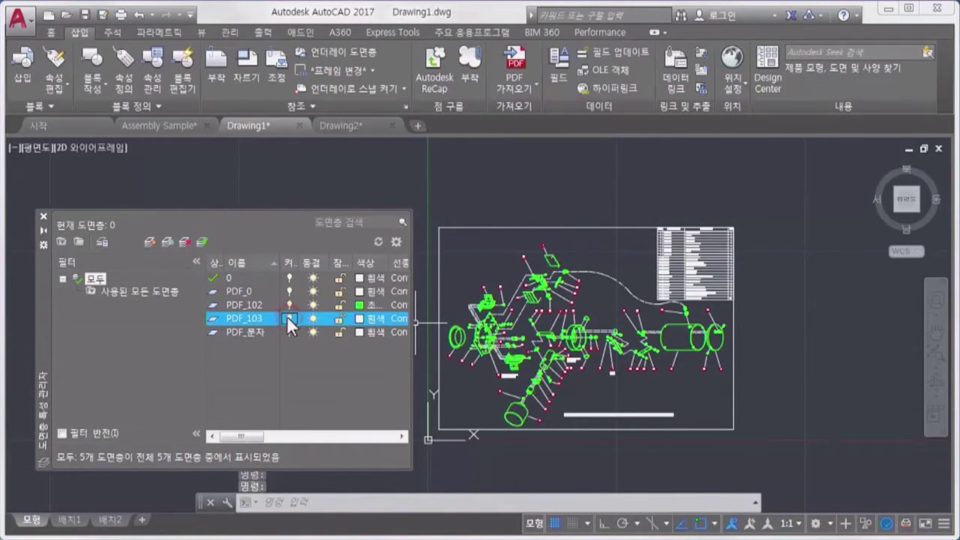
{"action": "left_click", "coordinate": [289, 332]}
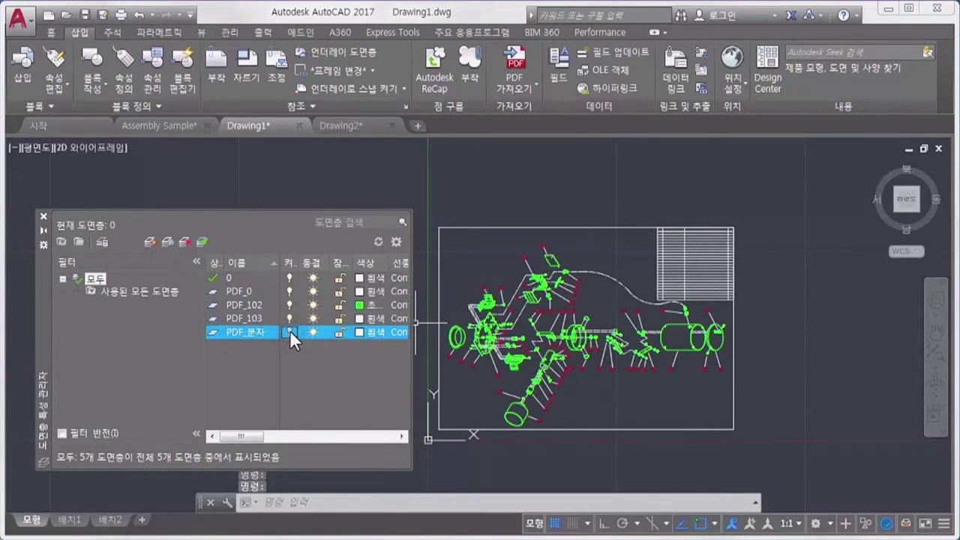
{"action": "left_click", "coordinate": [289, 331]}
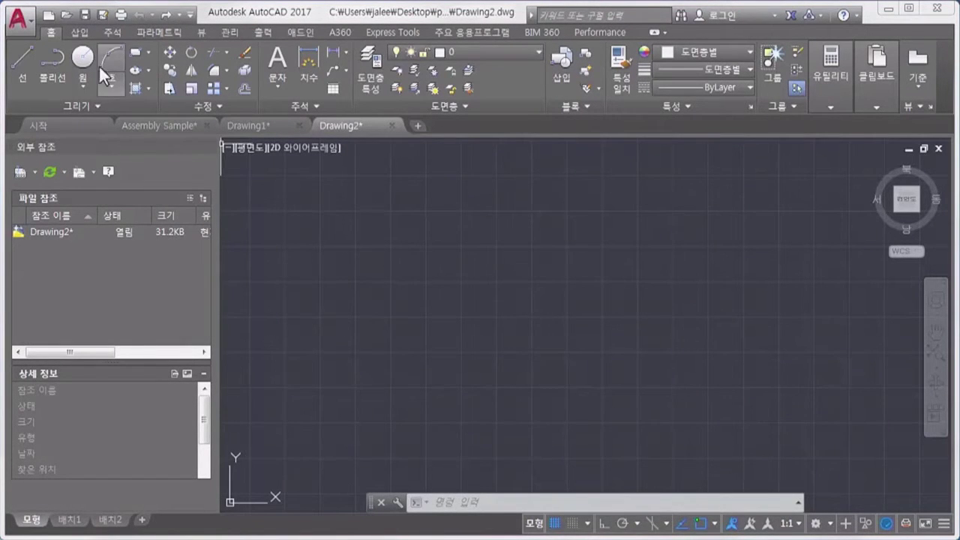
Attach Assembly Sample-Model.pdf to Drawing2 as a PDF underlay with a relative path, insertion point 0,0,0 and scale 1.
{"action": "left_click", "coordinate": [80, 33]}
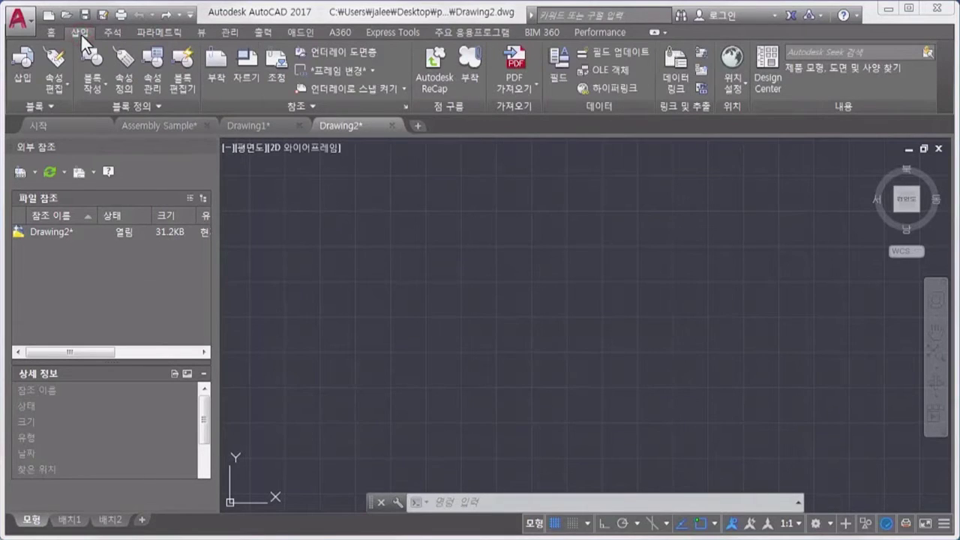
{"action": "left_click", "coordinate": [213, 68]}
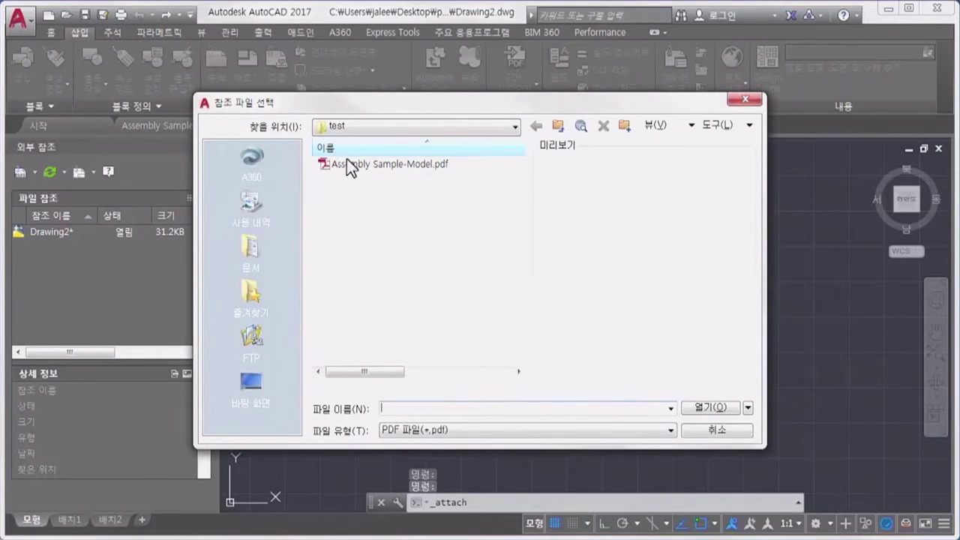
{"action": "left_click", "coordinate": [351, 162]}
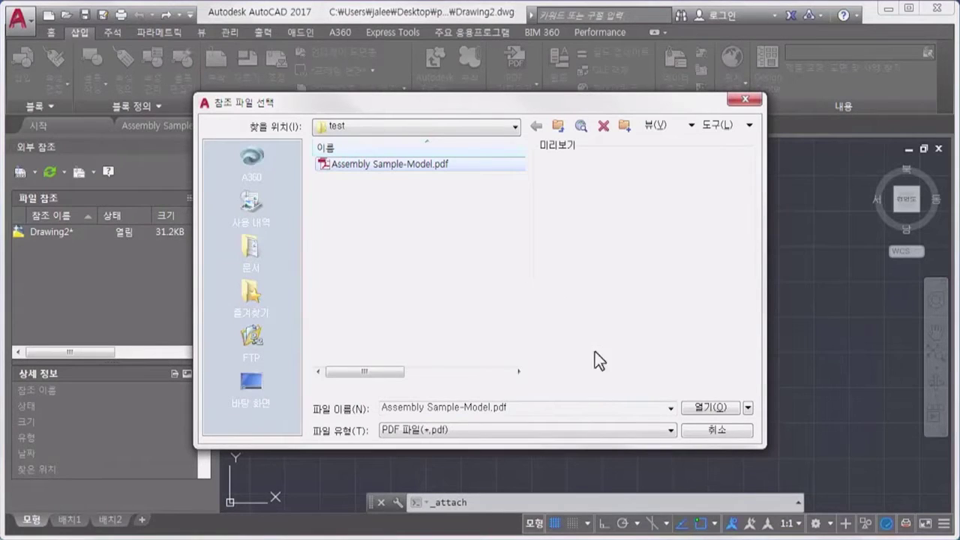
{"action": "left_click", "coordinate": [699, 407]}
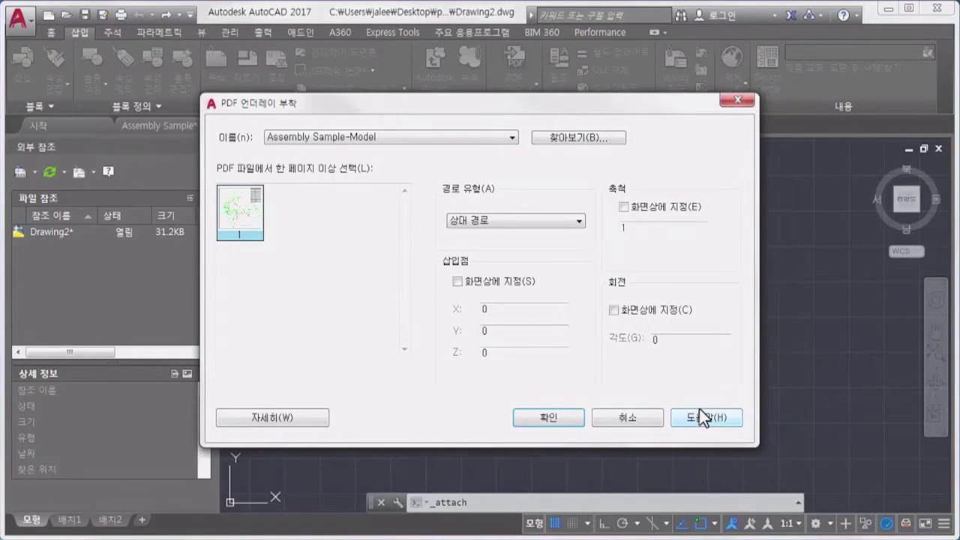
{"action": "left_click", "coordinate": [558, 418]}
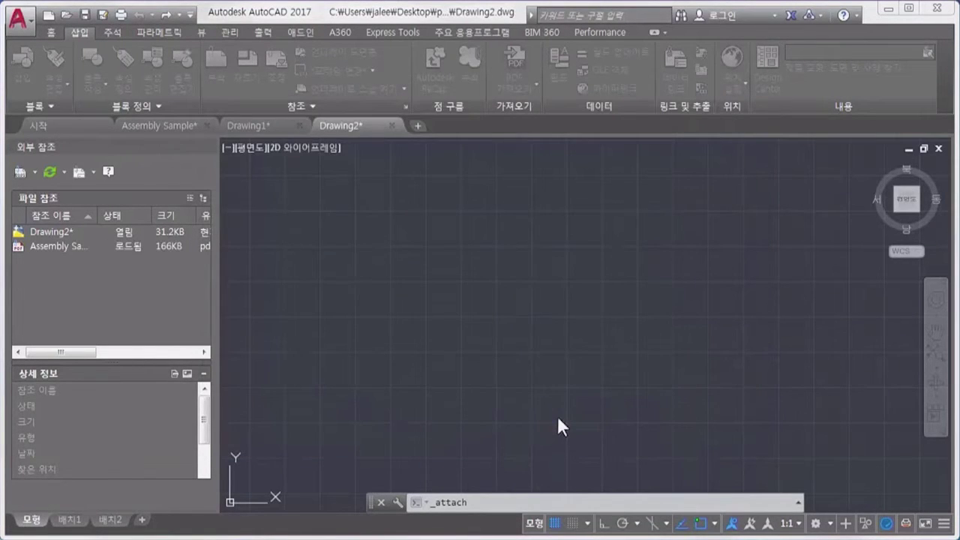
{"action": "middle_click", "coordinate": [557, 417]}
{"action": "middle_click", "coordinate": [558, 417]}
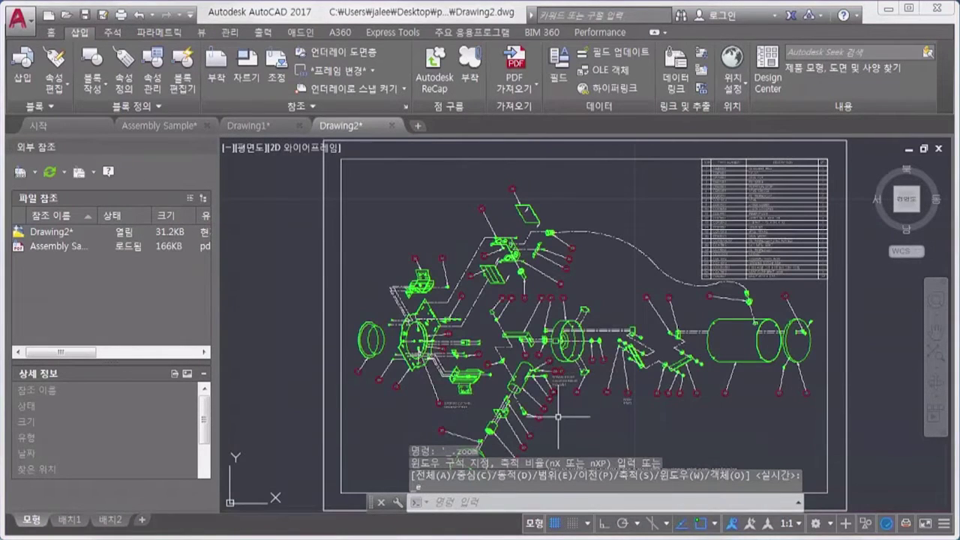
Select the attached PDF underlay and examine its STRAIN RELIEF LOCATED INSIDE HOUSING note up close.
{"action": "left_click", "coordinate": [361, 223]}
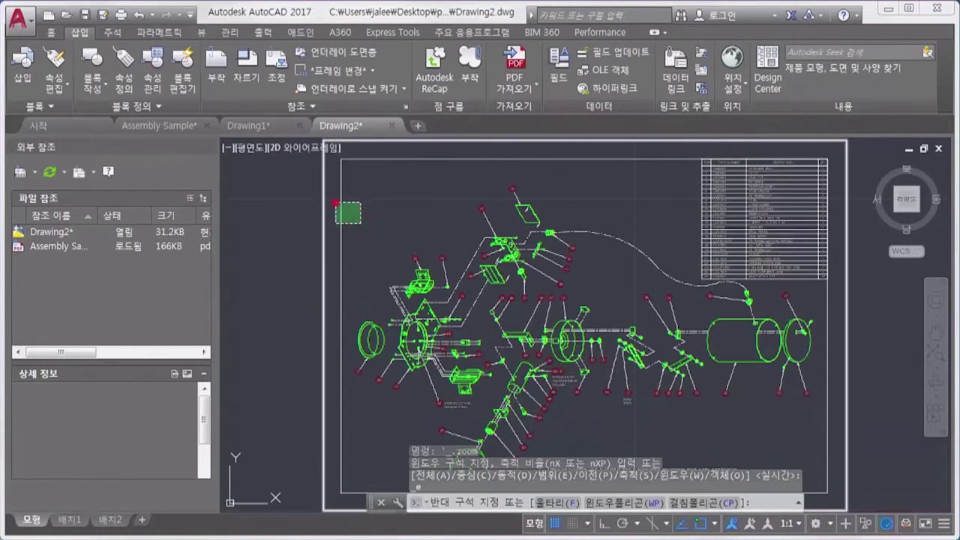
{"action": "left_click", "coordinate": [336, 202]}
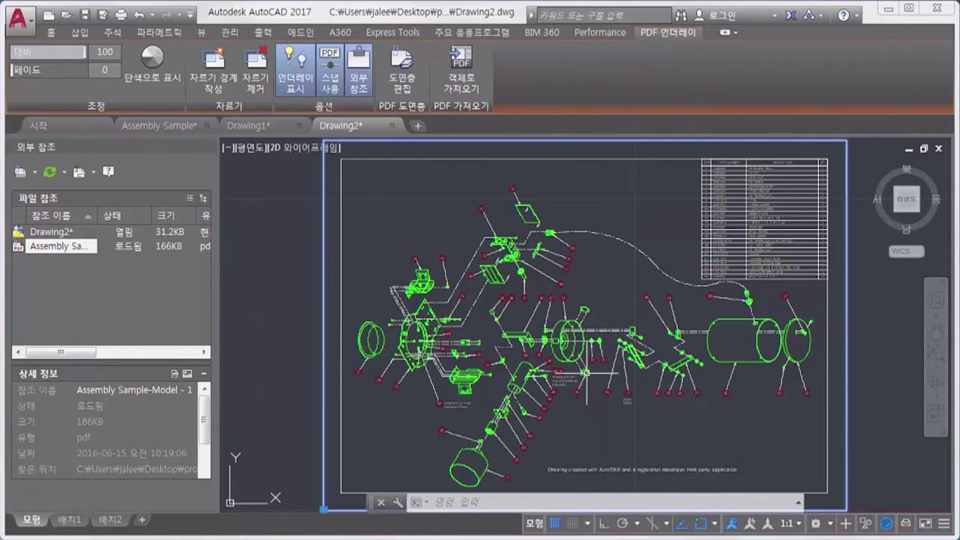
{"action": "scroll", "coordinate": [574, 375], "scroll_direction": "up", "scroll_amount": 8}
{"action": "scroll", "coordinate": [569, 377], "scroll_direction": "up", "scroll_amount": 4}
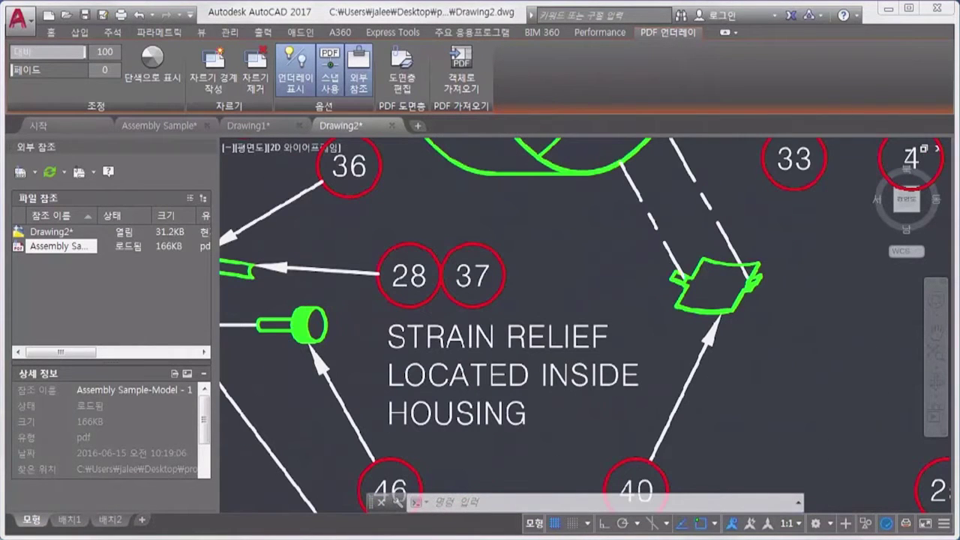
Deselect the underlay and try to select letters of the STRAIN RELIEF LOCATED INSIDE HOUSING note with selection windows.
{"action": "scroll", "coordinate": [564, 377], "scroll_direction": "up", "scroll_amount": 4}
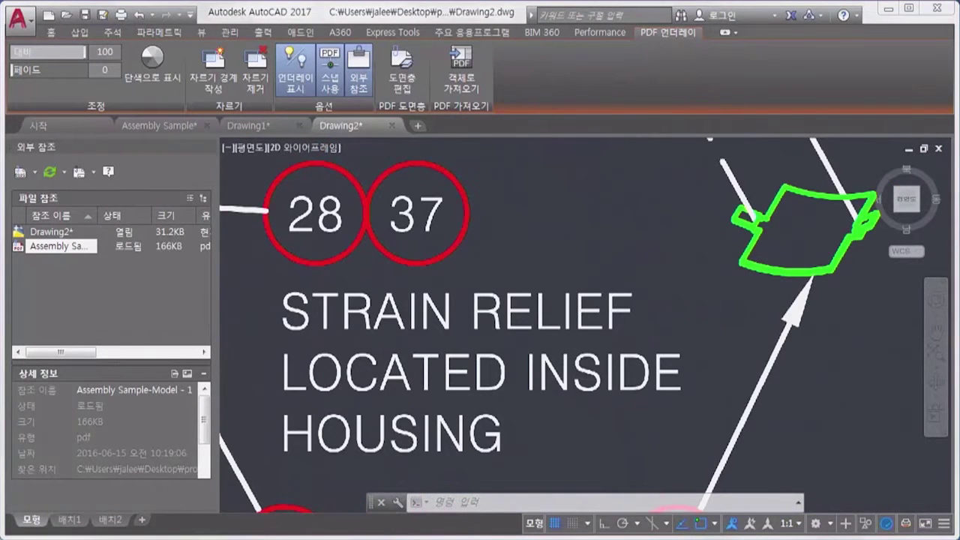
{"action": "scroll", "coordinate": [562, 375], "scroll_direction": "up", "scroll_amount": 2}
{"action": "key", "text": "Escape"}
{"action": "left_click", "coordinate": [516, 359]}
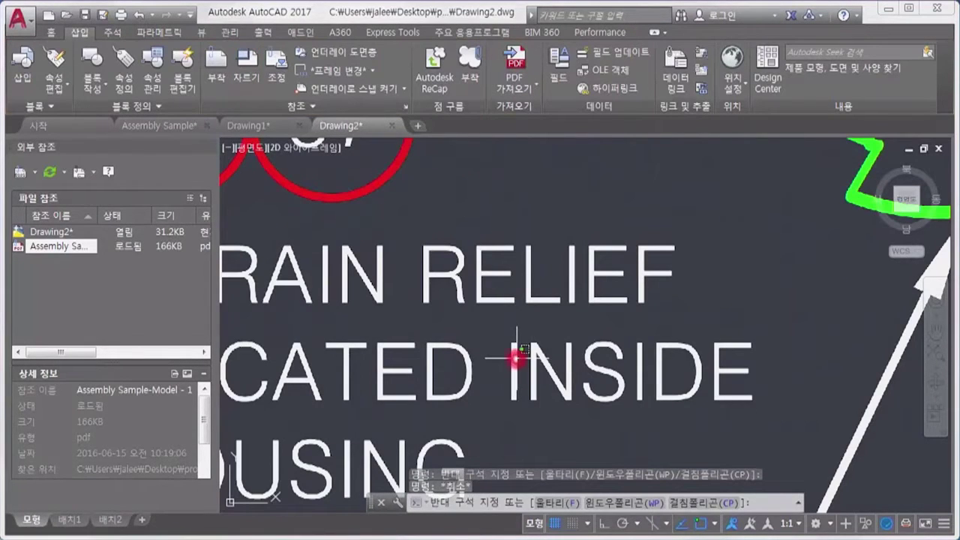
{"action": "left_click", "coordinate": [545, 356]}
{"action": "left_click", "coordinate": [514, 351]}
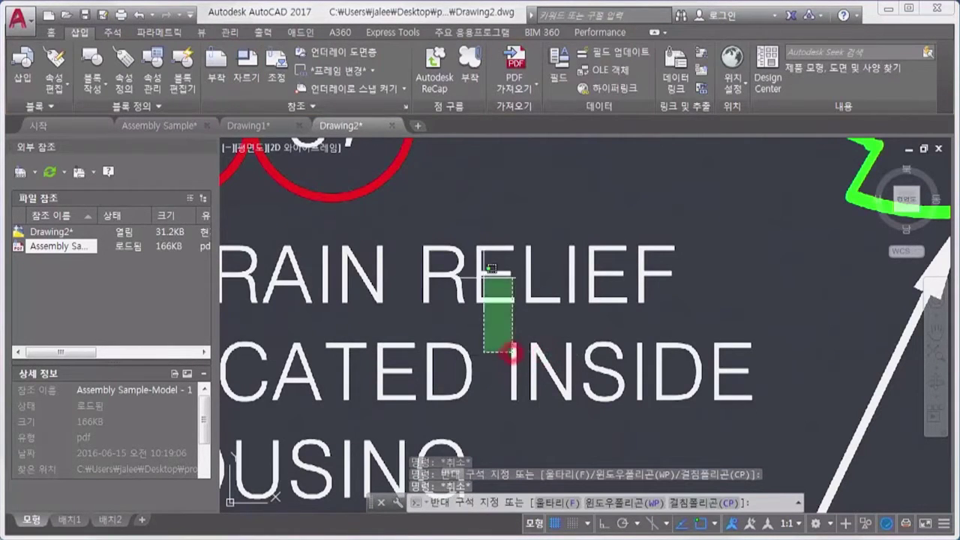
{"action": "left_click", "coordinate": [501, 363]}
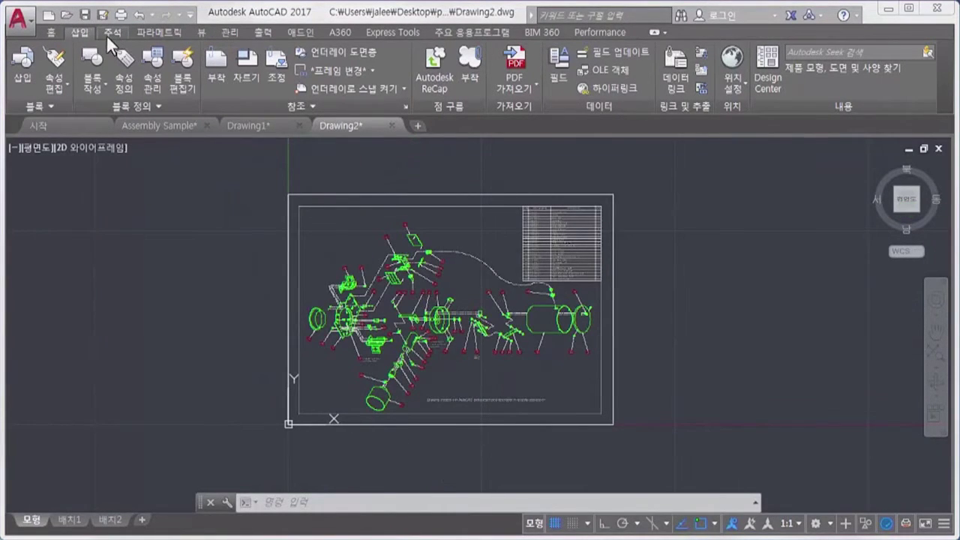
Convert the attached PDF underlay to drawing objects over its full frame, corner to corner, and detach the underlay.
{"action": "left_click", "coordinate": [516, 63]}
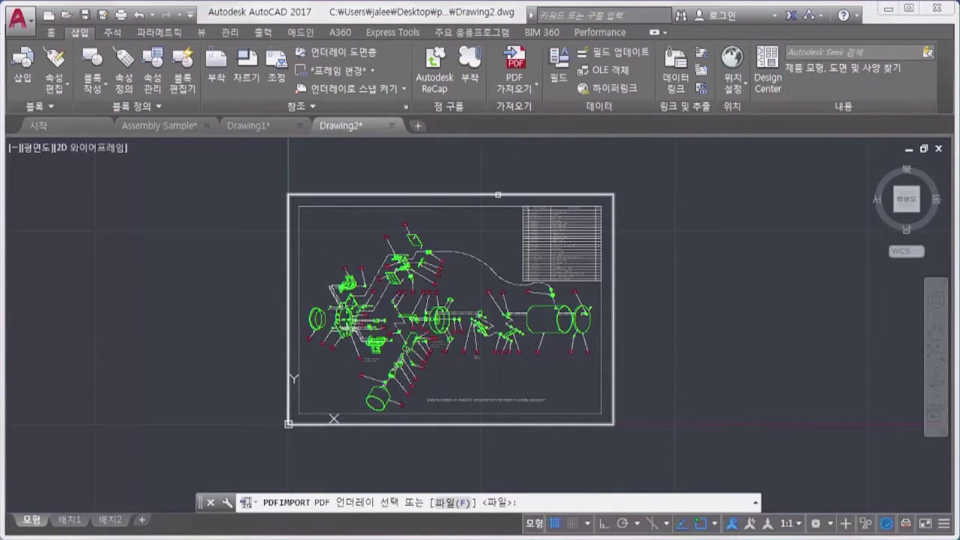
{"action": "key", "text": "Escape"}
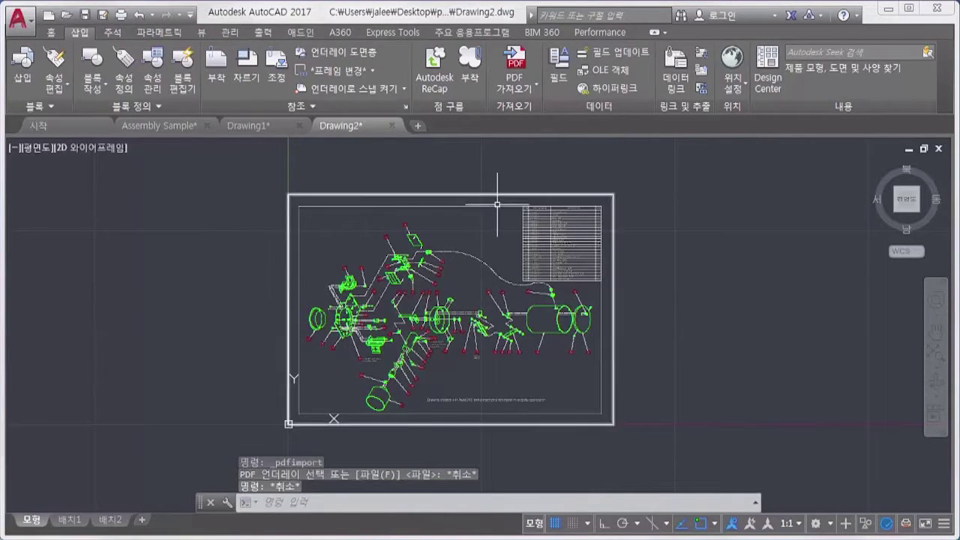
{"action": "left_click", "coordinate": [496, 194]}
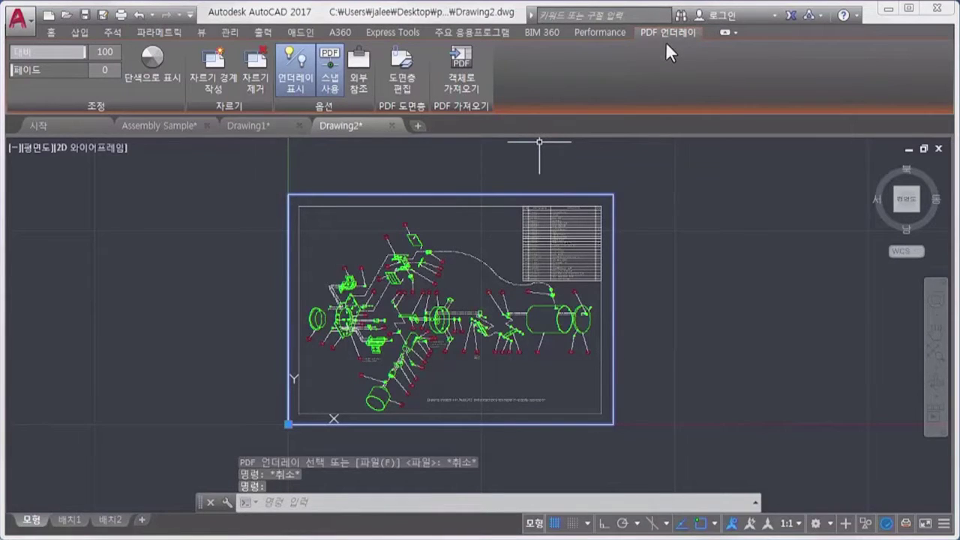
{"action": "left_click", "coordinate": [458, 78]}
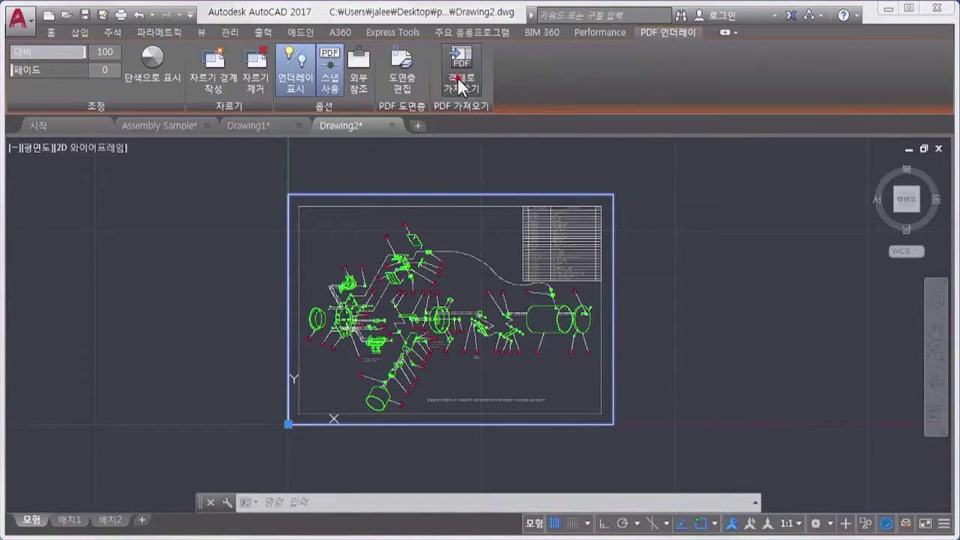
{"action": "left_click", "coordinate": [288, 195]}
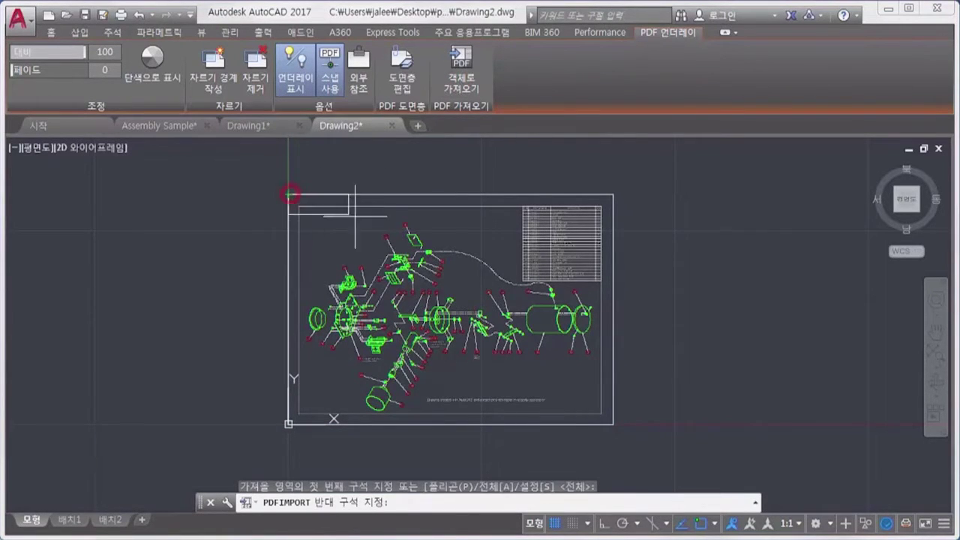
{"action": "left_click", "coordinate": [613, 424]}
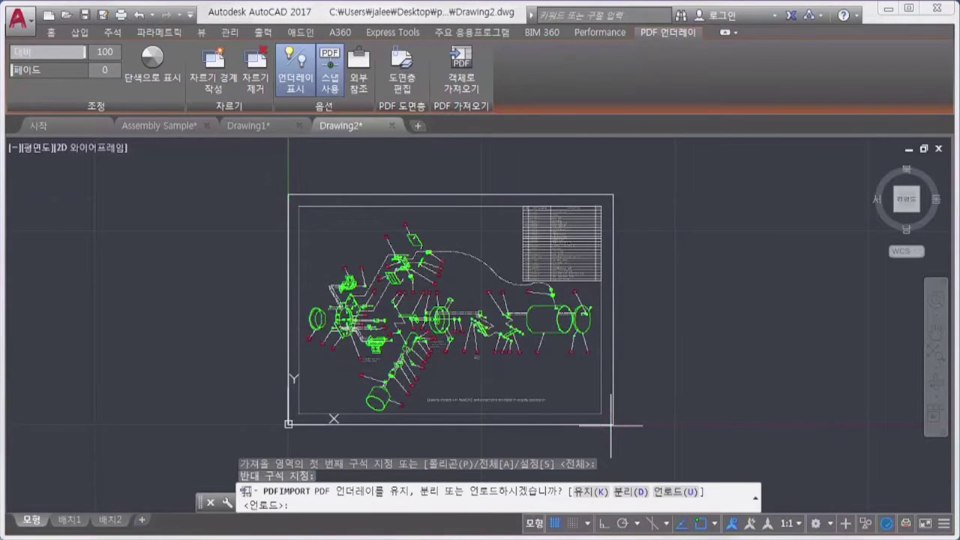
{"action": "left_click", "coordinate": [630, 491]}
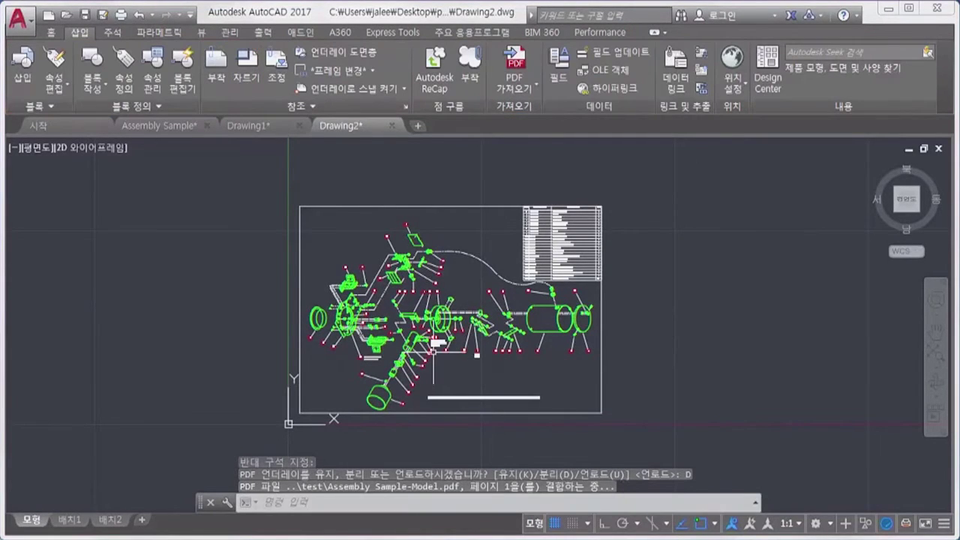
Delete the word INSIDE from the LOCATED INSIDE line of the imported strain relief note.
{"action": "scroll", "coordinate": [431, 353], "scroll_direction": "up", "scroll_amount": 2}
{"action": "scroll", "coordinate": [490, 324], "scroll_direction": "up", "scroll_amount": 5}
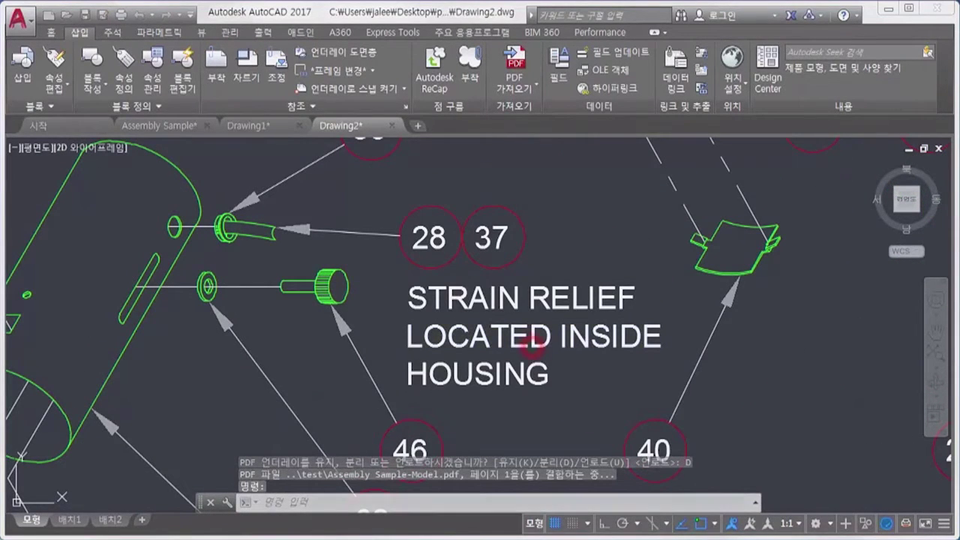
{"action": "double_click", "coordinate": [535, 355]}
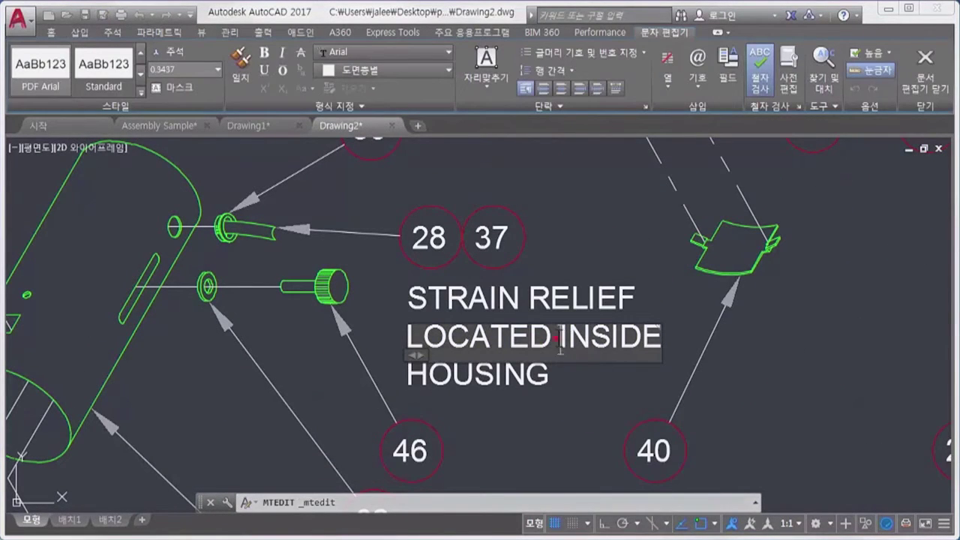
{"action": "left_click_drag", "start_coordinate": [555, 339], "coordinate": [674, 354]}
{"action": "key", "text": "Delete"}
{"action": "left_click", "coordinate": [575, 404]}
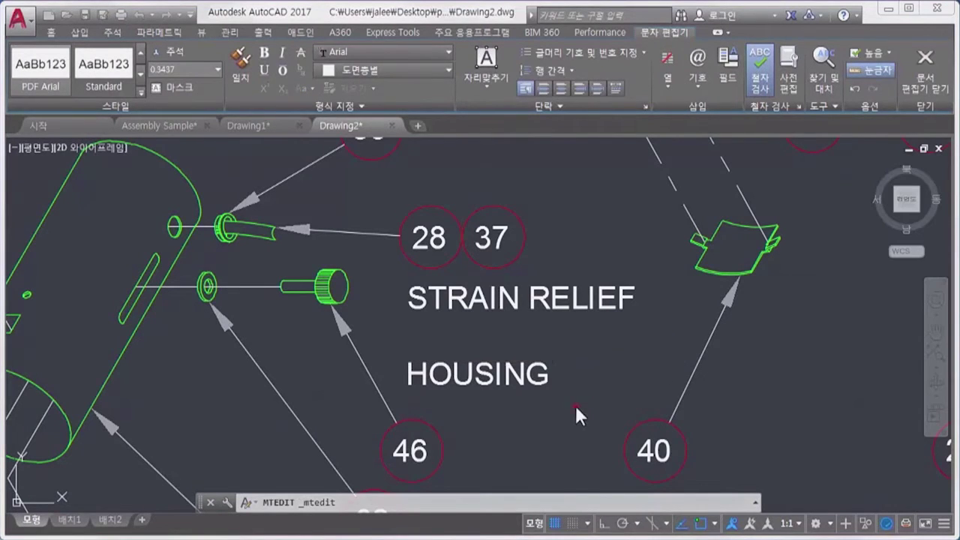
Erase the HOUSING line of the strain relief note.
{"action": "left_click", "coordinate": [540, 380]}
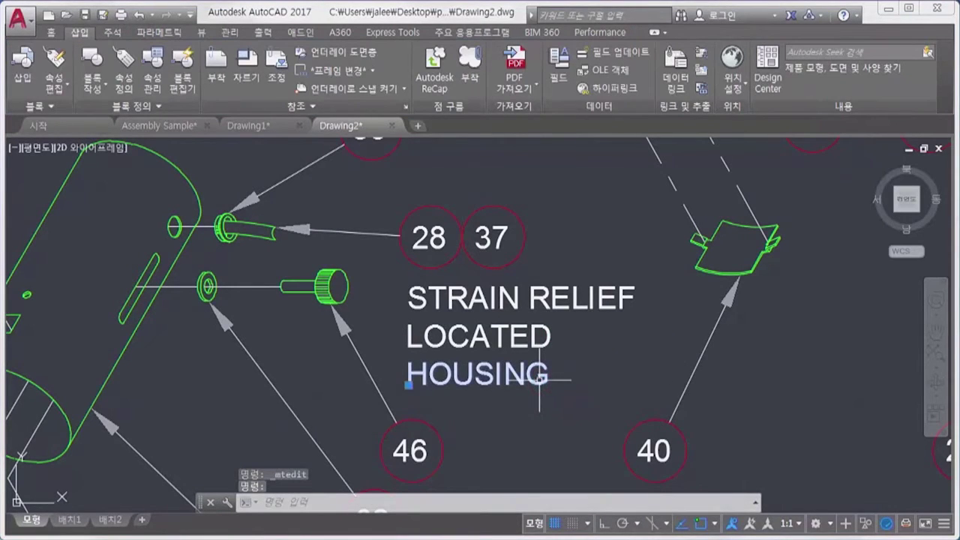
{"action": "type", "text": "e"}
{"action": "key", "text": "Return"}
Move balloon 37 with its number so that it touches the circle of balloon 46.
{"action": "left_click", "coordinate": [553, 257]}
{"action": "left_click", "coordinate": [499, 219]}
{"action": "type", "text": "m"}
{"action": "key", "text": "Return"}
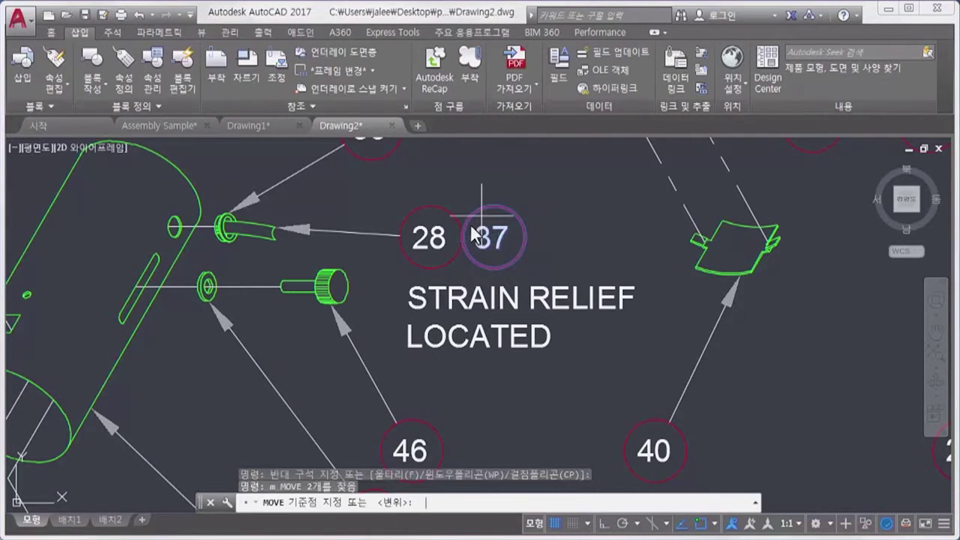
{"action": "left_click", "coordinate": [463, 237]}
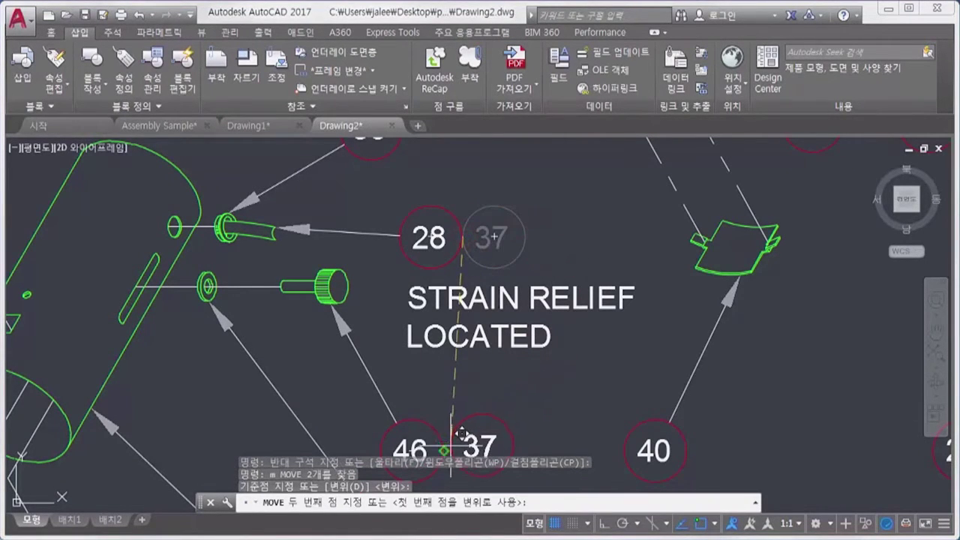
{"action": "left_click", "coordinate": [444, 449]}
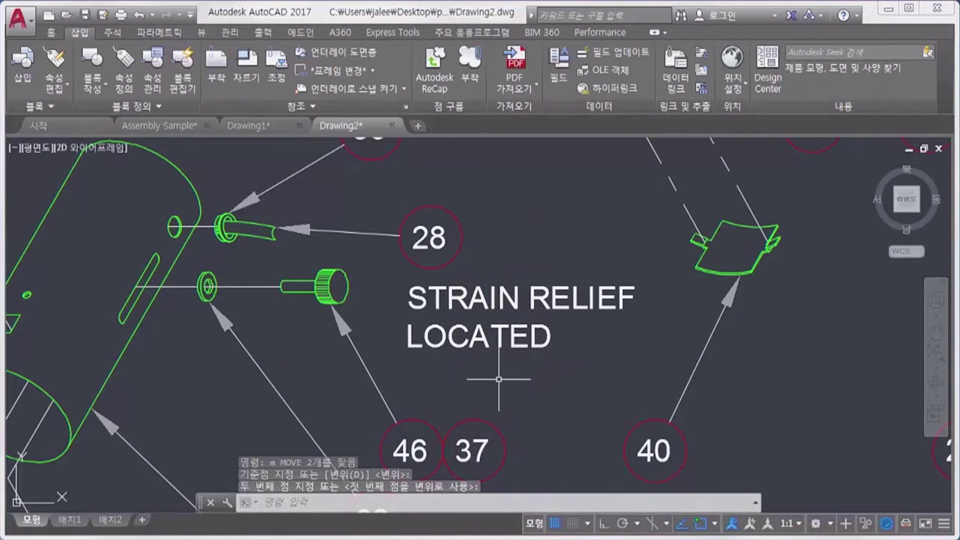
Open the layer properties manager with the whole converted drawing in view beside it.
{"action": "scroll", "coordinate": [499, 379], "scroll_direction": "down", "scroll_amount": 5}
{"action": "middle_click_drag", "start_coordinate": [498, 379], "coordinate": [624, 369]}
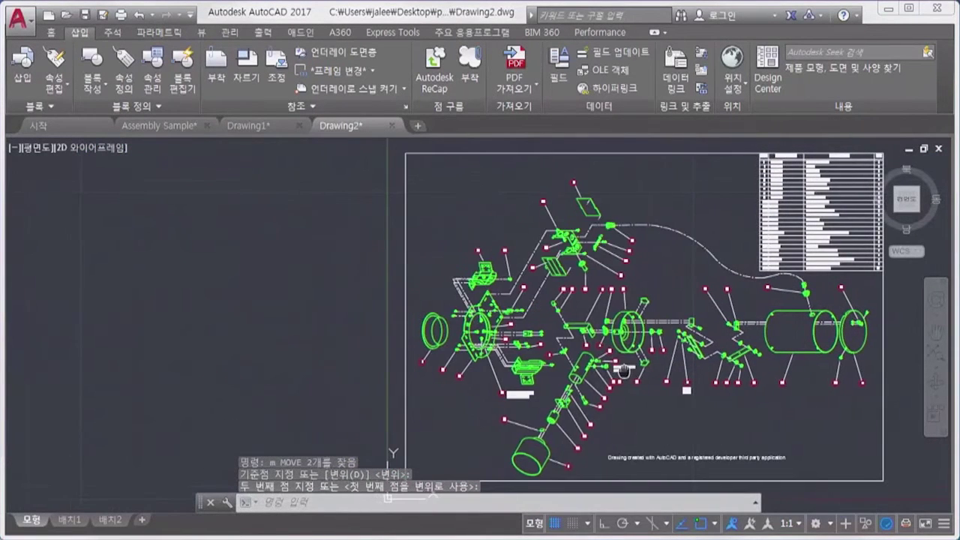
{"action": "type", "text": "LA"}
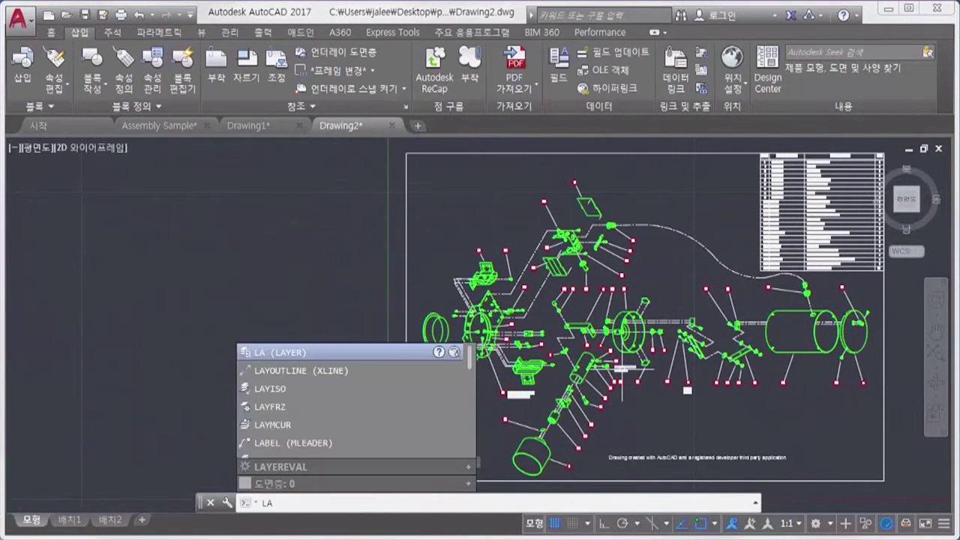
{"action": "key", "text": "Return"}
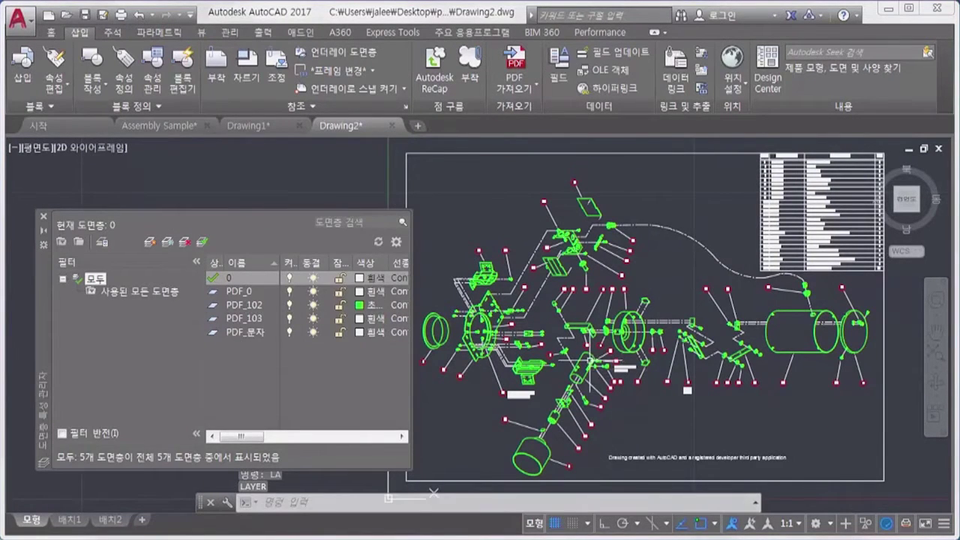
{"action": "middle_click_drag", "start_coordinate": [597, 361], "coordinate": [615, 363]}
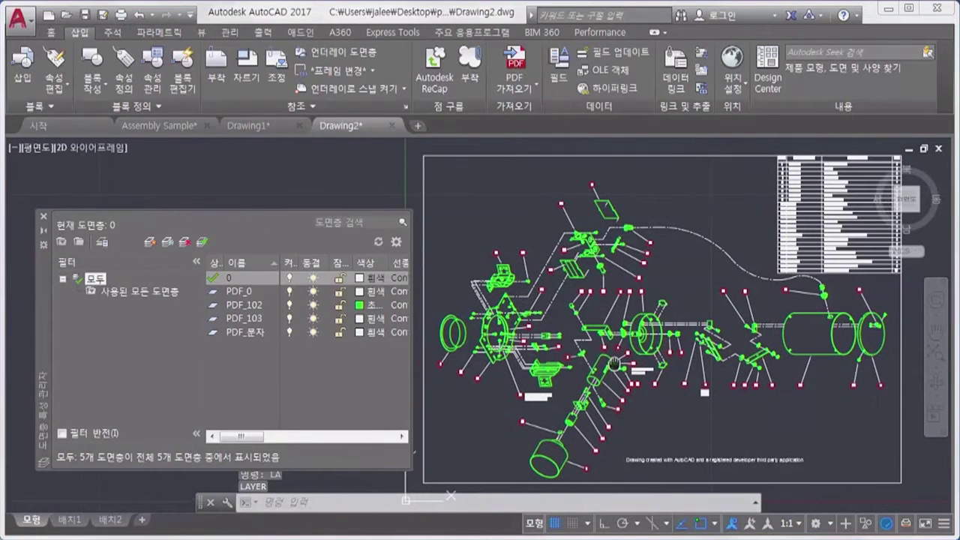
Switch layers PDF_0, PDF_102, PDF_103 and PDF_문자 off and on again one at a time.
{"action": "left_click", "coordinate": [291, 291]}
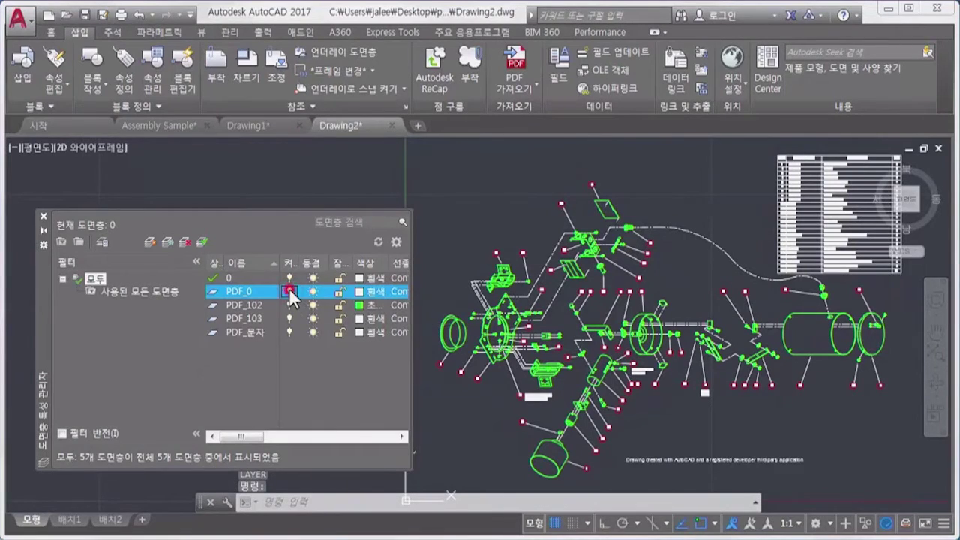
{"action": "left_click", "coordinate": [289, 305]}
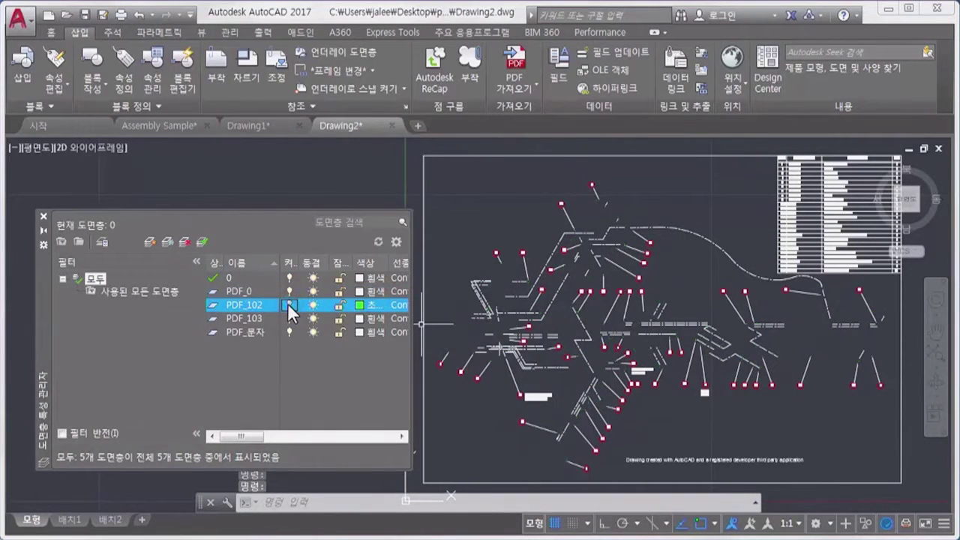
{"action": "left_click", "coordinate": [288, 303]}
{"action": "left_click", "coordinate": [290, 318]}
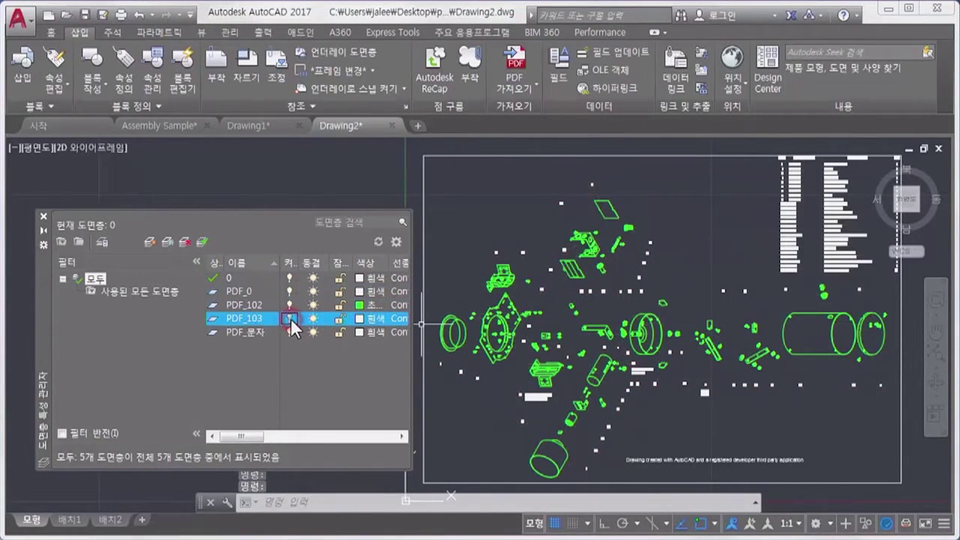
{"action": "left_click", "coordinate": [290, 318]}
{"action": "left_click", "coordinate": [288, 329]}
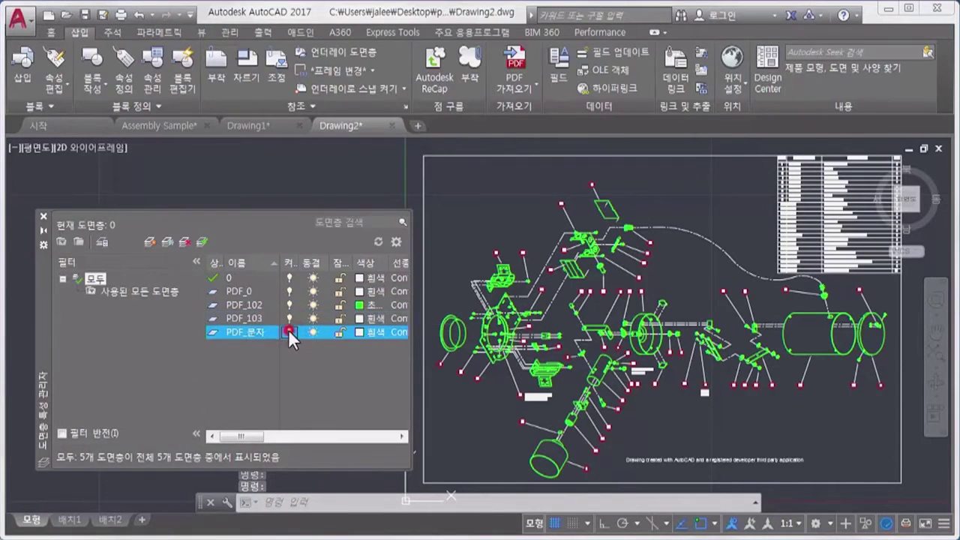
{"action": "left_click", "coordinate": [288, 329]}
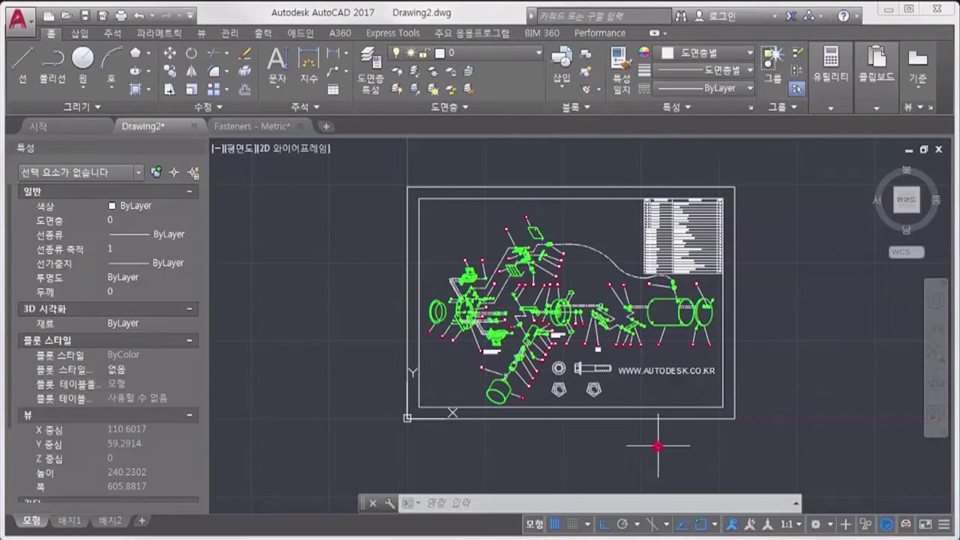
{"action": "left_click", "coordinate": [81, 528]}
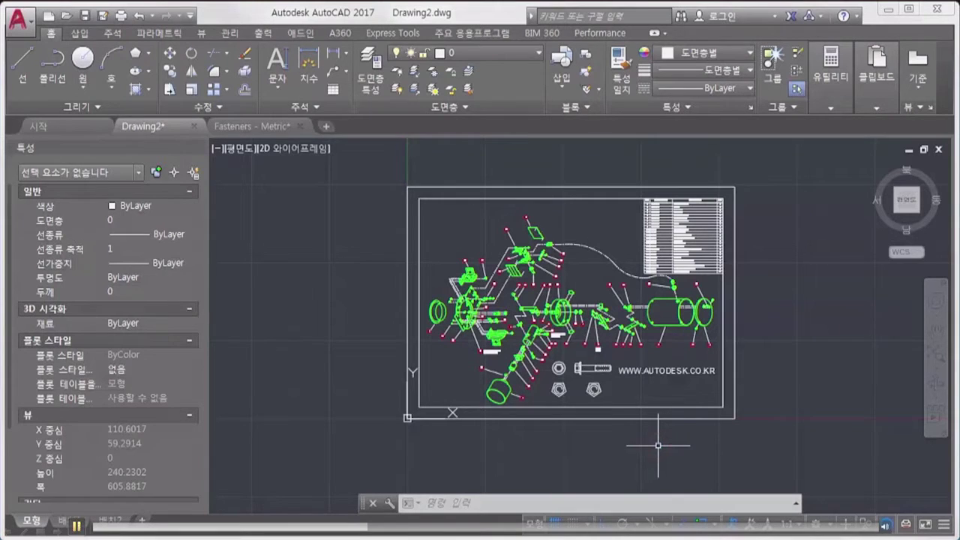
{"action": "scroll", "coordinate": [654, 394], "scroll_direction": "up", "scroll_amount": 2}
{"action": "scroll", "coordinate": [653, 395], "scroll_direction": "up", "scroll_amount": 3}
{"action": "scroll", "coordinate": [617, 389], "scroll_direction": "up", "scroll_amount": 2}
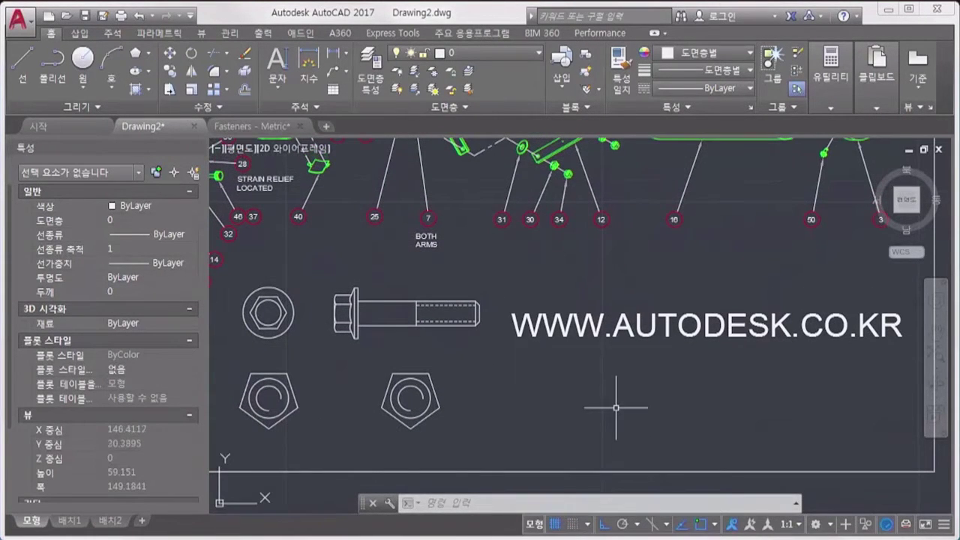
{"action": "left_click", "coordinate": [302, 342]}
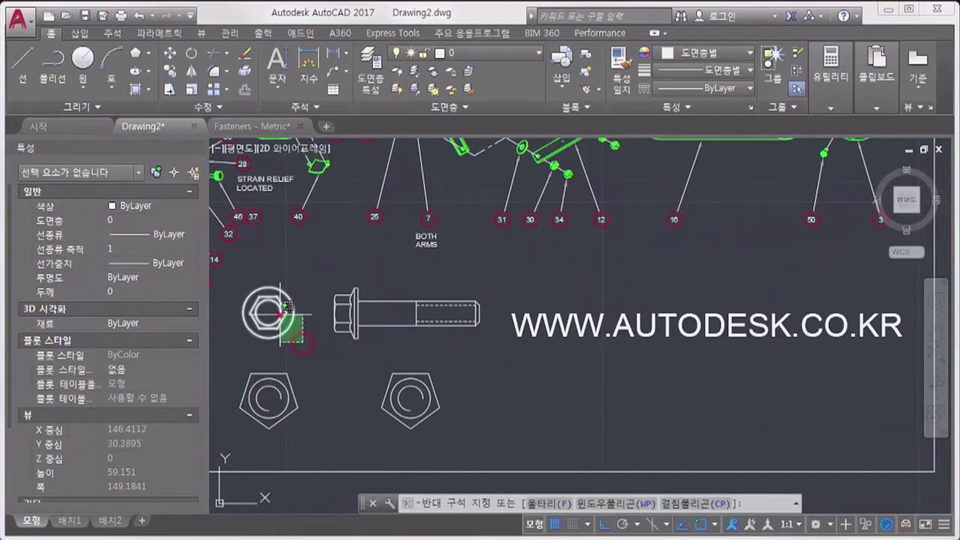
{"action": "left_click", "coordinate": [280, 315]}
{"action": "left_click", "coordinate": [378, 342]}
{"action": "left_click", "coordinate": [371, 322]}
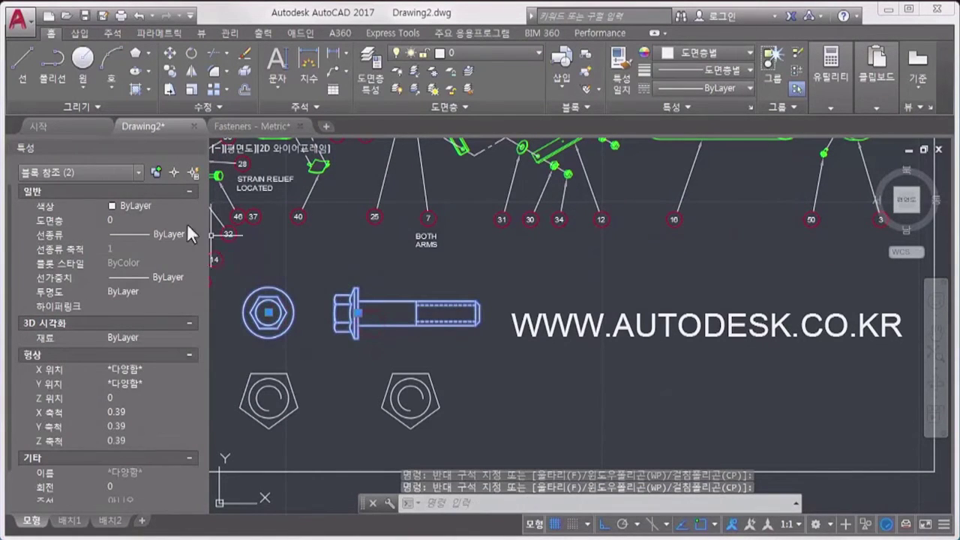
{"action": "left_click", "coordinate": [138, 173]}
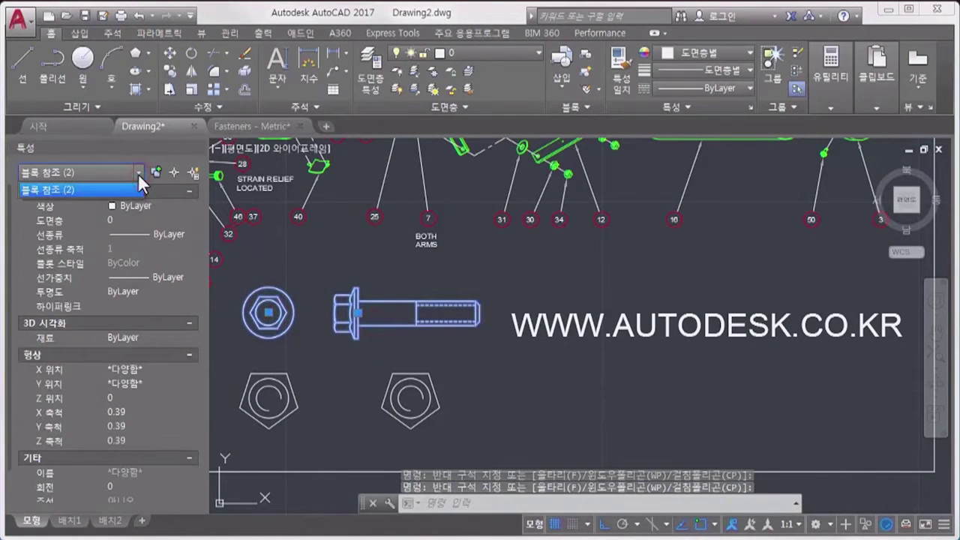
{"action": "left_click", "coordinate": [138, 173]}
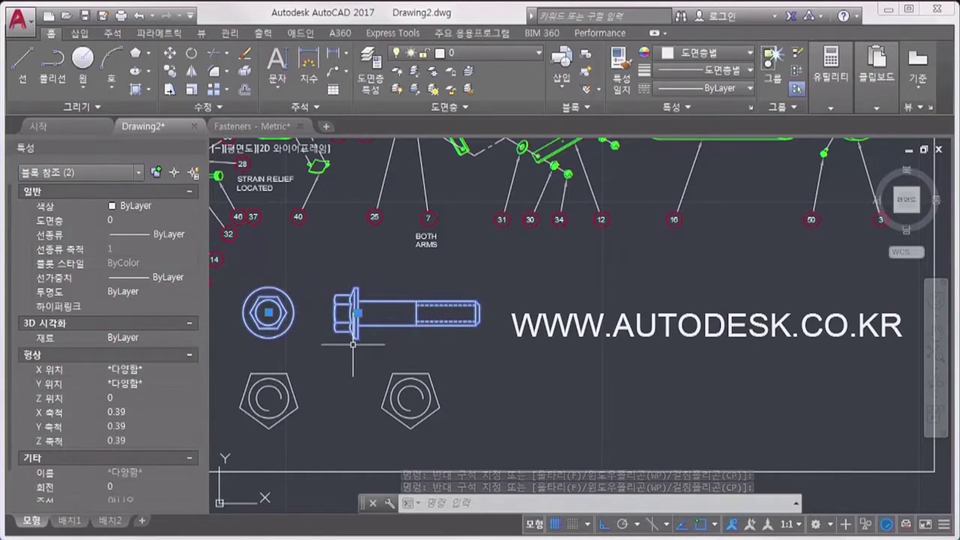
{"action": "key", "text": "Escape"}
Select the pentagon outline below the bolt's end view, check its object type, and deselect it.
{"action": "left_click", "coordinate": [291, 389]}
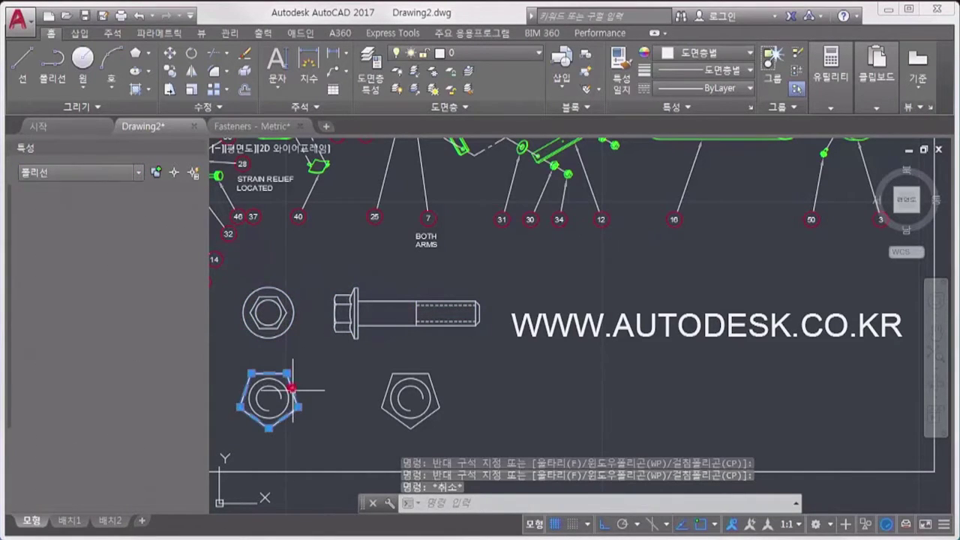
{"action": "mouse_move", "coordinate": [291, 390]}
{"action": "key", "text": "Escape"}
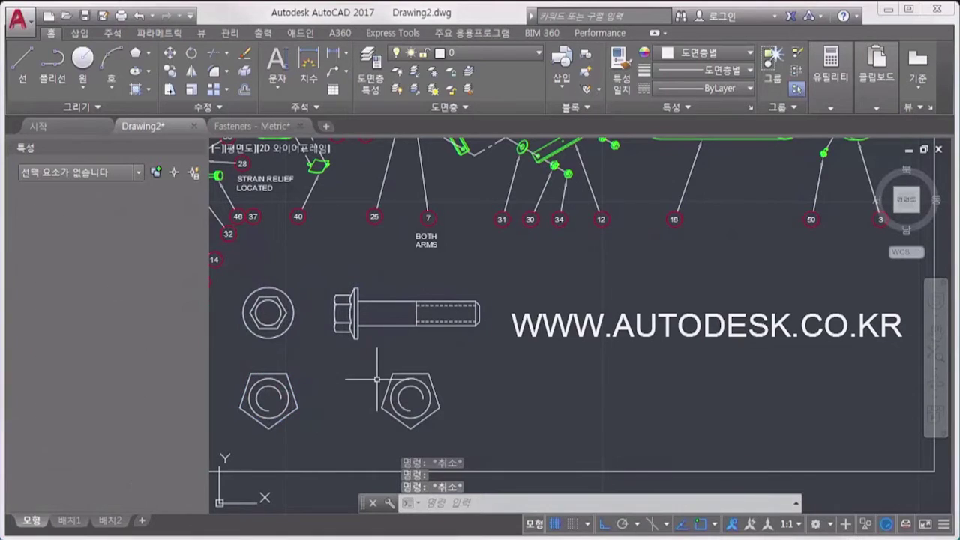
Select two edges of the second pentagon, below the bolt's side view, check their object type in the properties, and deselect them.
{"action": "left_click", "coordinate": [390, 385]}
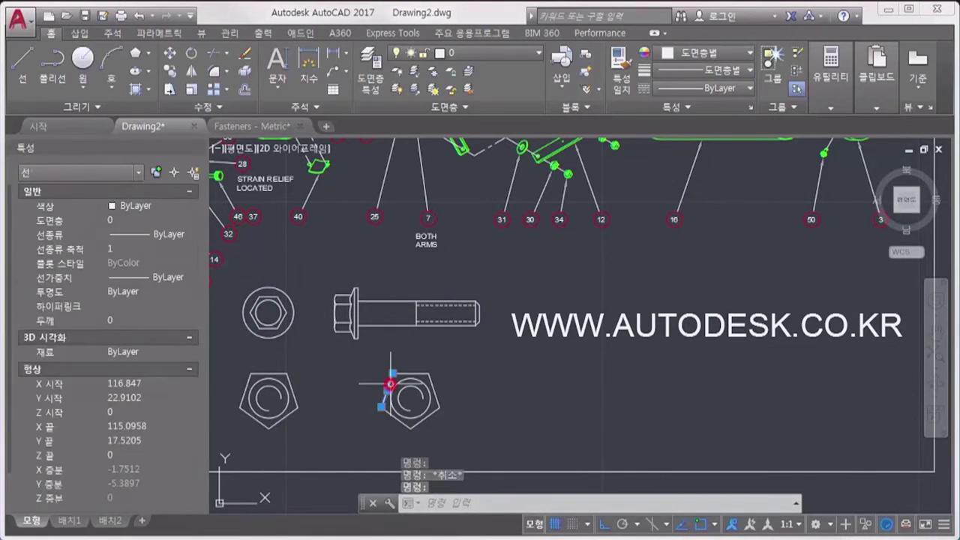
{"action": "left_click", "coordinate": [424, 419]}
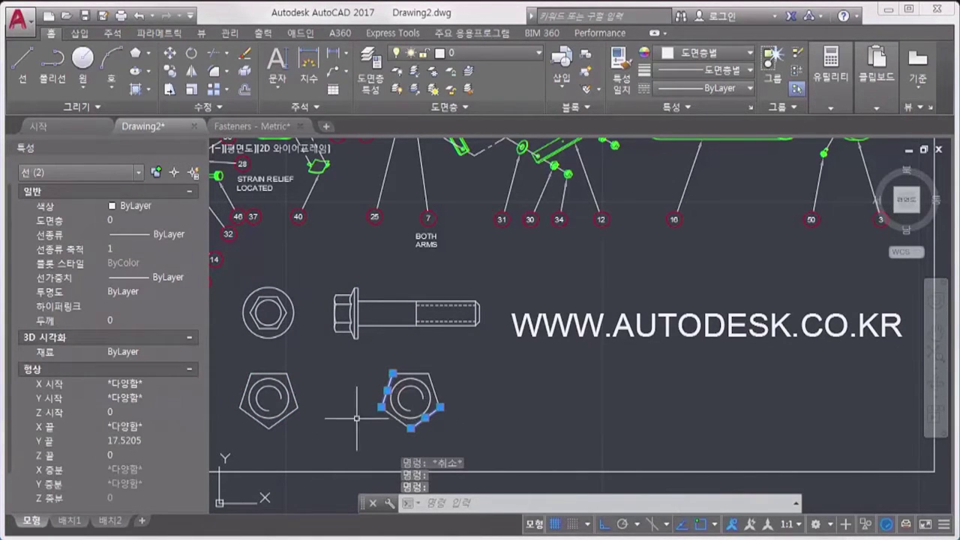
{"action": "key", "text": "Escape"}
Check the object type of both full circles and of both inner arcs inside the two pentagons in the properties, and deselect them.
{"action": "left_click", "coordinate": [289, 400]}
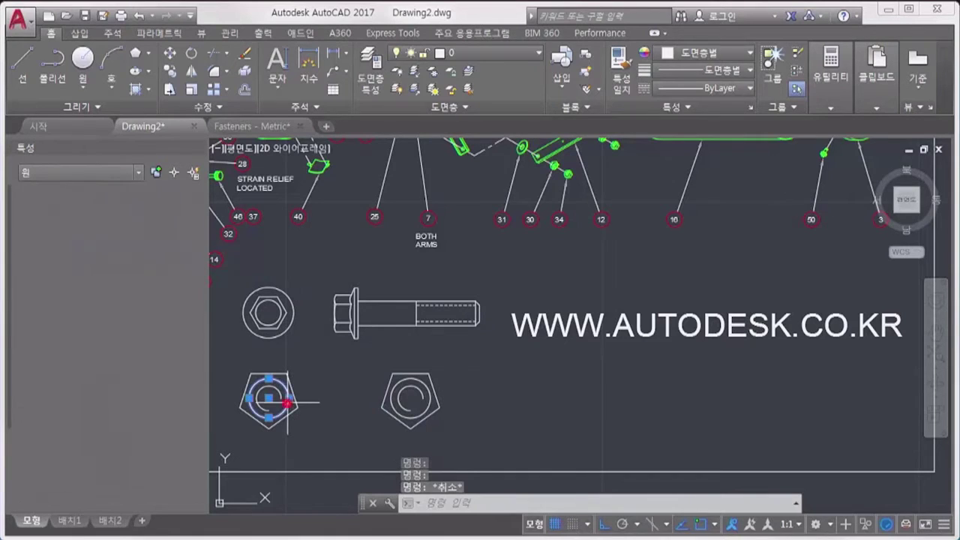
{"action": "left_click", "coordinate": [389, 407]}
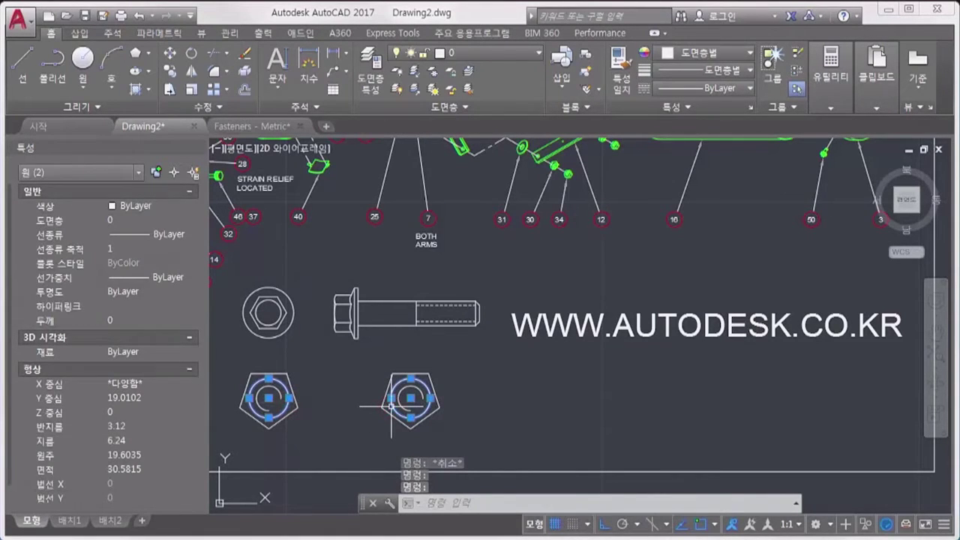
{"action": "key", "text": "Delete"}
{"action": "left_click", "coordinate": [403, 386]}
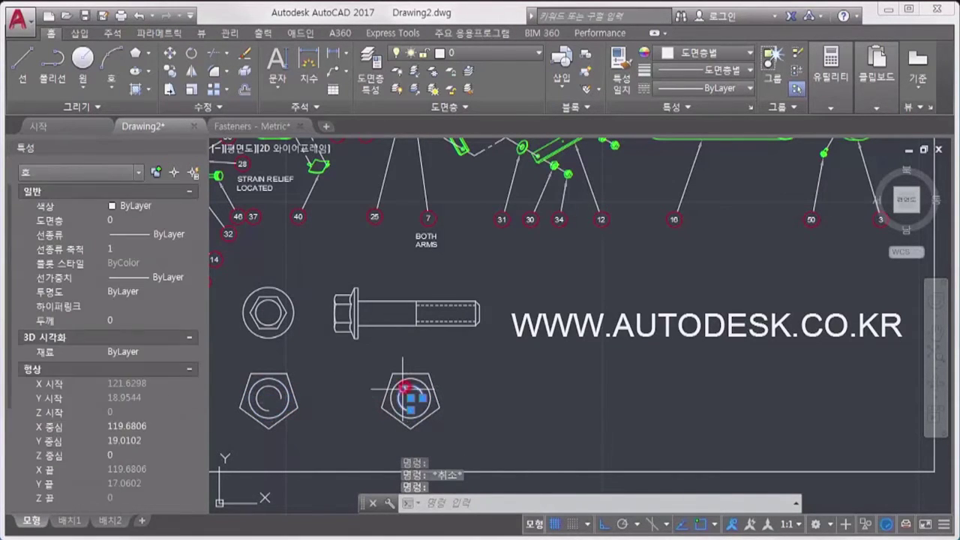
{"action": "left_click", "coordinate": [278, 390]}
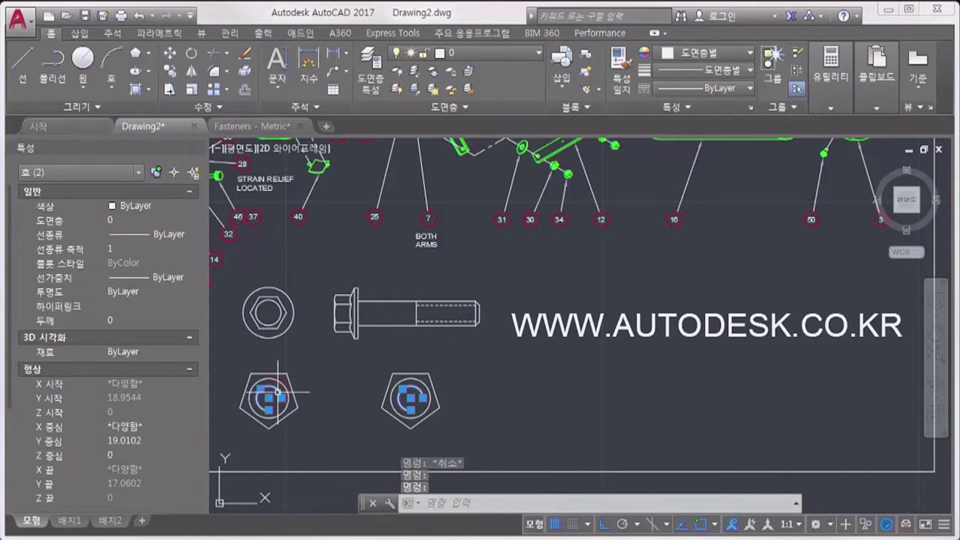
{"action": "key", "text": "Escape"}
{"action": "left_click", "coordinate": [581, 337]}
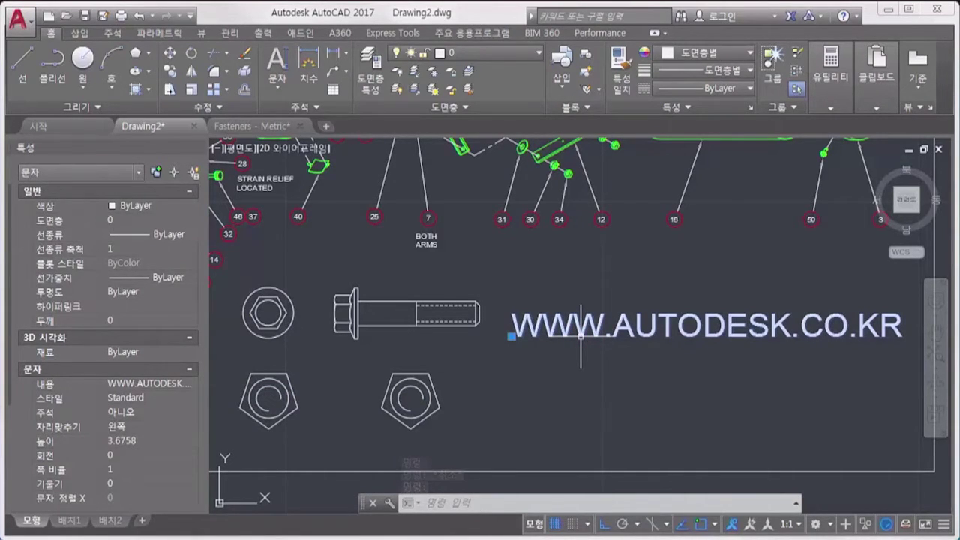
{"action": "key", "text": "ctrl+1"}
{"action": "key", "text": "Escape"}
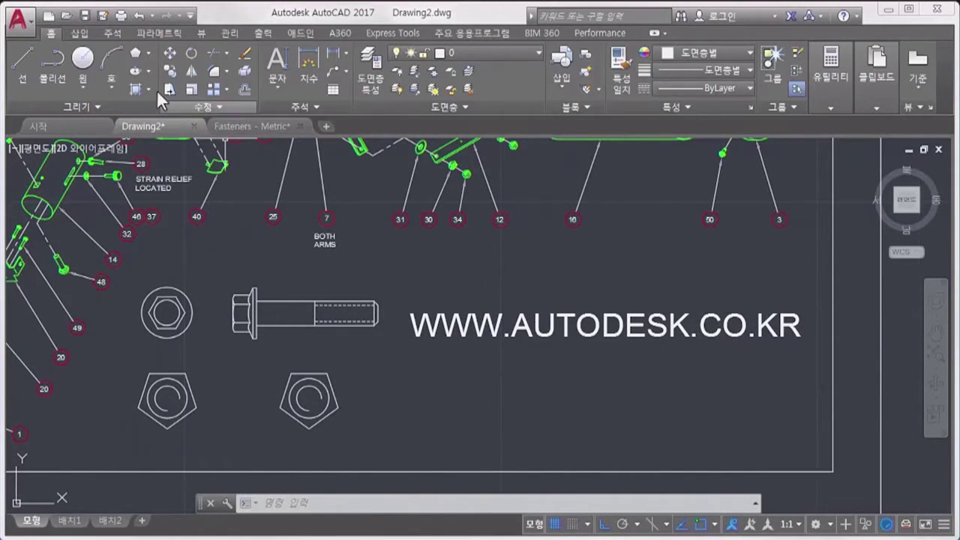
Add a center mark to the outer circle of the hex bolt's end view, and try to add one to its side view.
{"action": "left_click", "coordinate": [113, 32]}
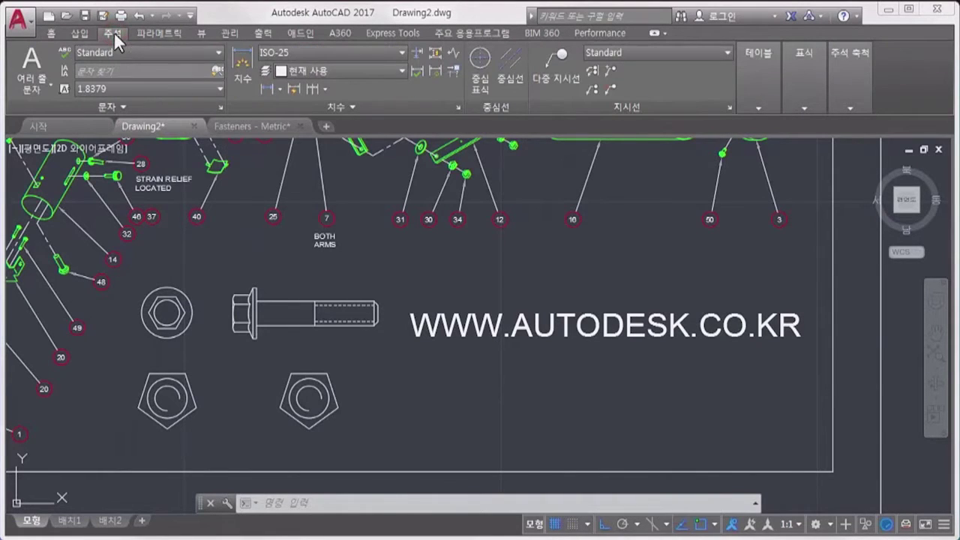
{"action": "left_click", "coordinate": [477, 72]}
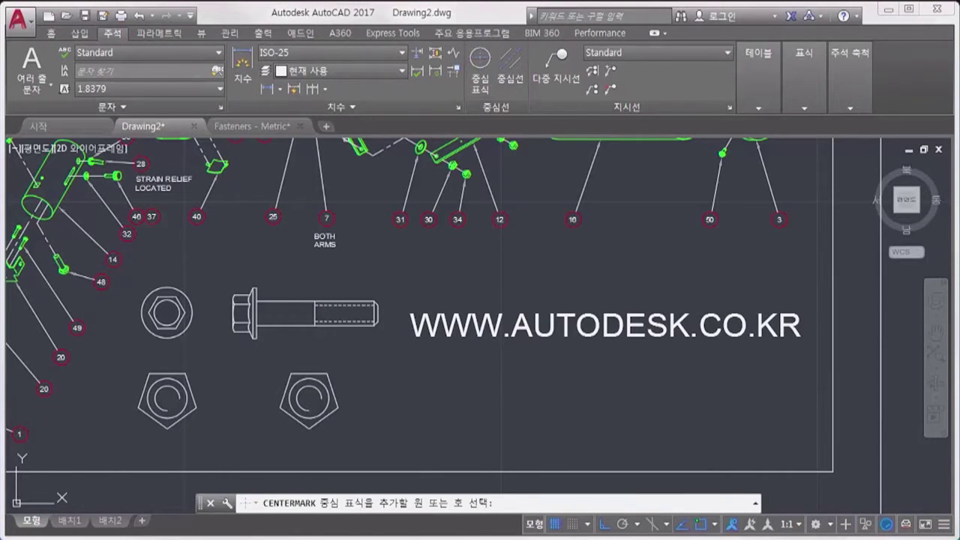
{"action": "scroll", "coordinate": [160, 331], "scroll_direction": "up", "scroll_amount": 4}
{"action": "middle_click_drag", "start_coordinate": [208, 325], "coordinate": [260, 254]}
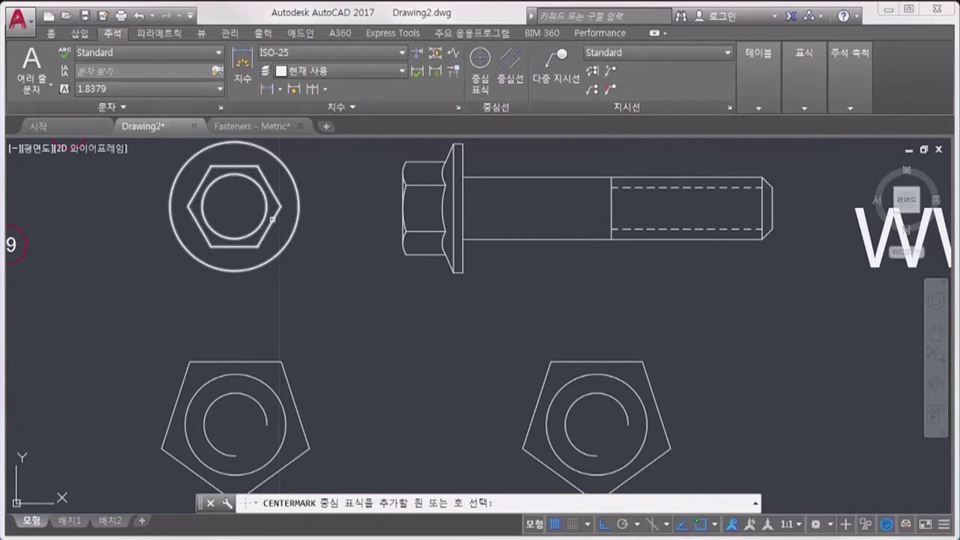
{"action": "left_click", "coordinate": [273, 219]}
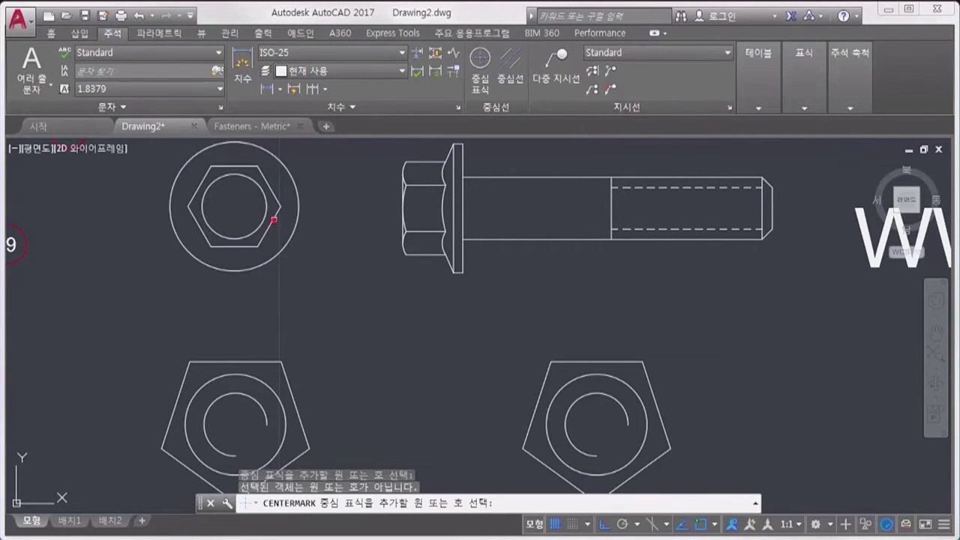
{"action": "left_click", "coordinate": [273, 219]}
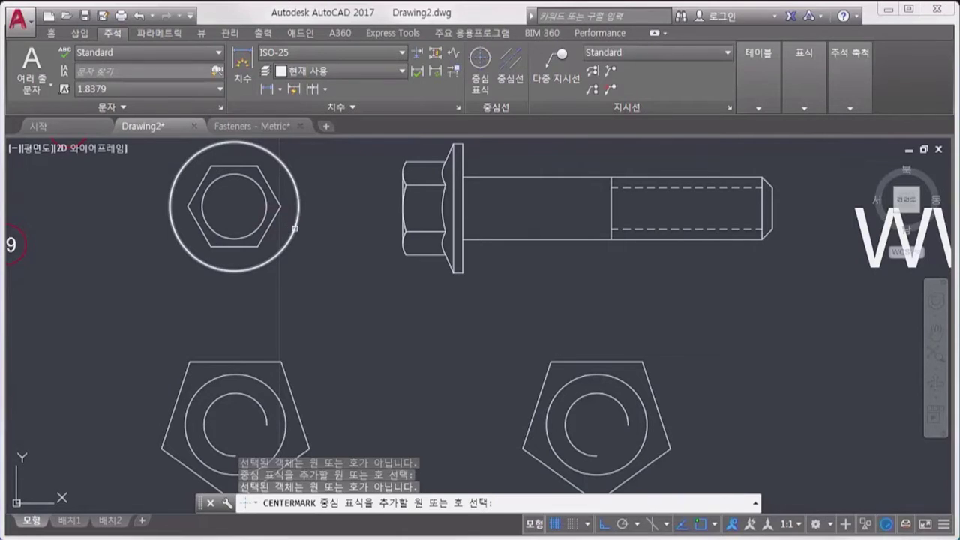
{"action": "left_click", "coordinate": [295, 228]}
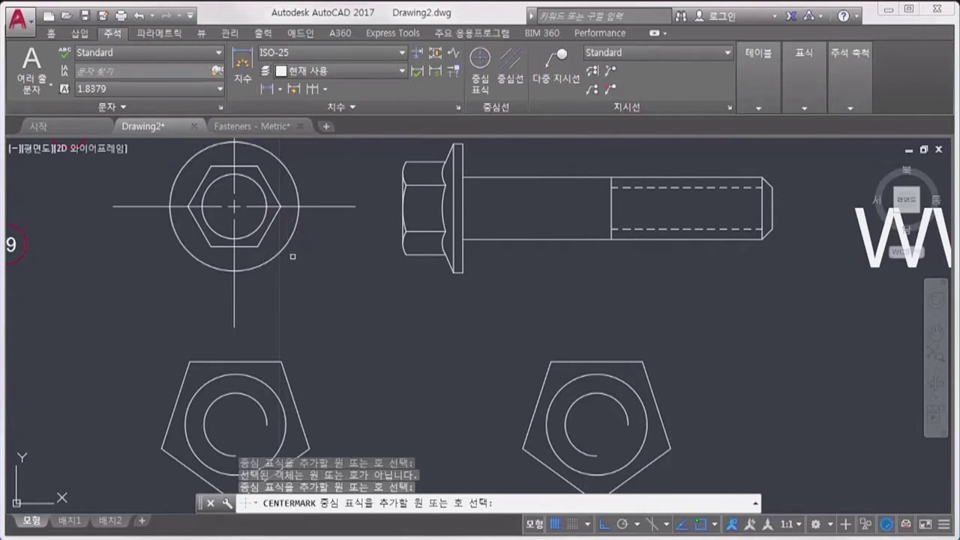
{"action": "left_click", "coordinate": [466, 203]}
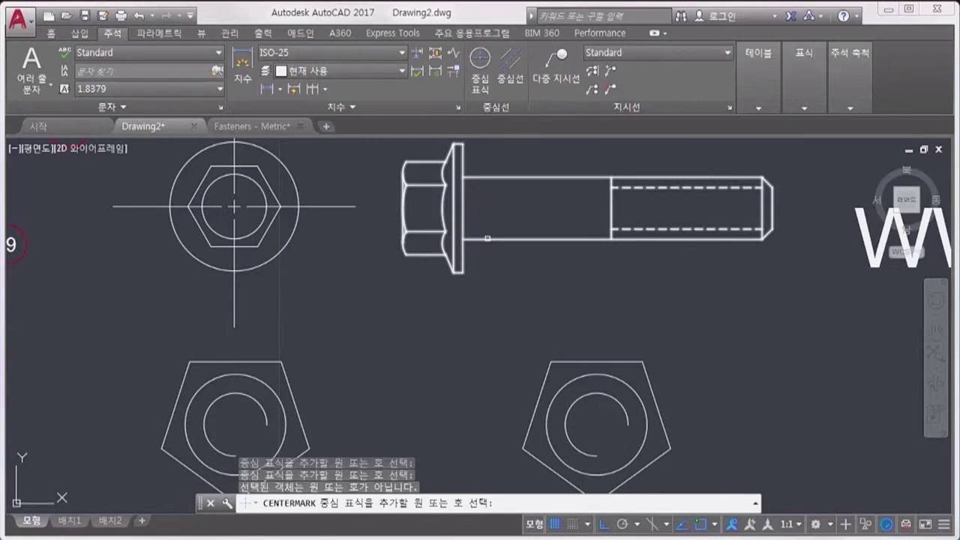
{"action": "left_click", "coordinate": [488, 238]}
Add center marks to the full circle in the left pentagon and the inner arc in the right pentagon.
{"action": "middle_click_drag", "start_coordinate": [448, 322], "coordinate": [460, 222]}
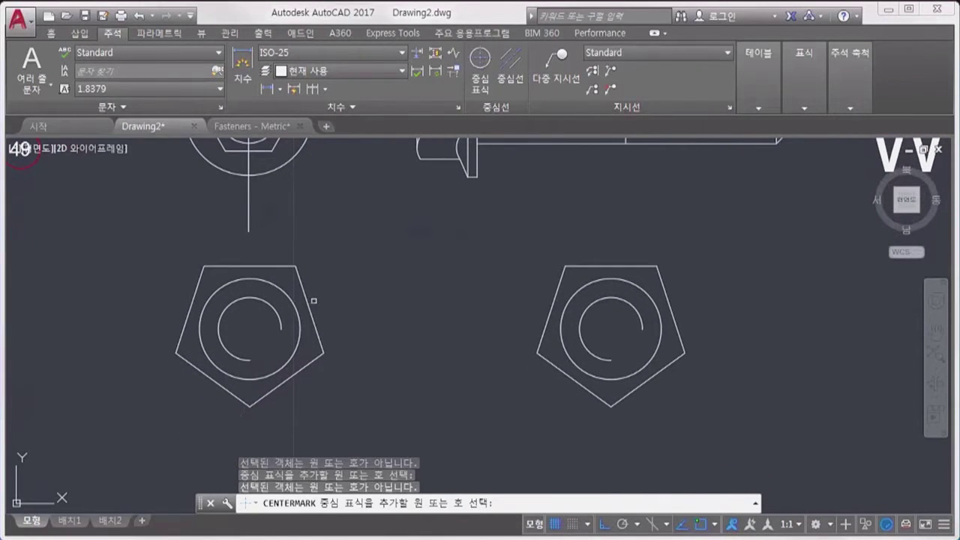
{"action": "left_click", "coordinate": [306, 300]}
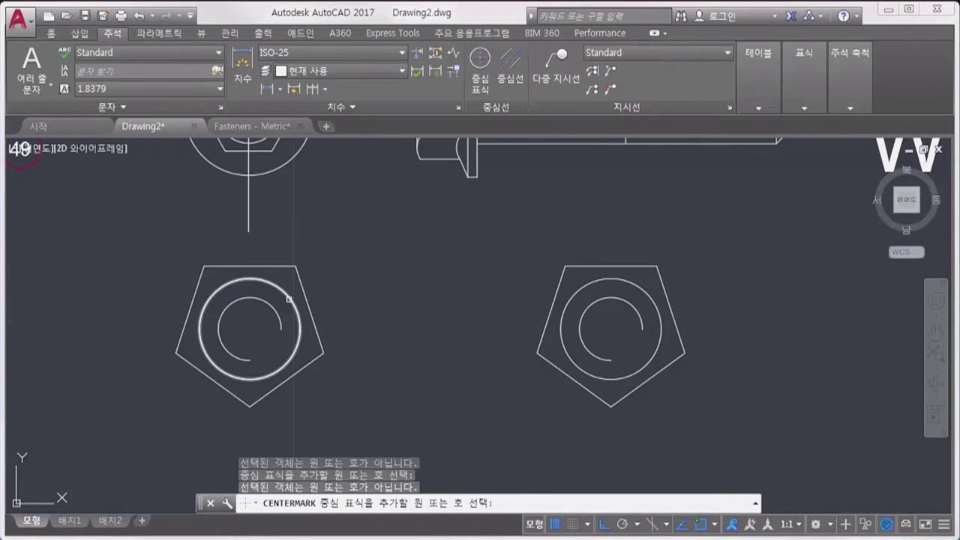
{"action": "left_click", "coordinate": [288, 299]}
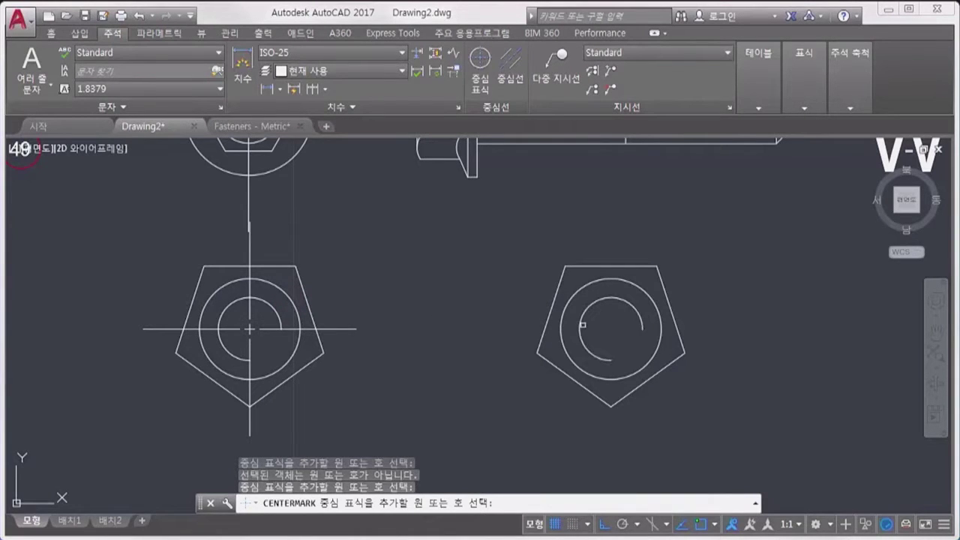
{"action": "left_click", "coordinate": [582, 324]}
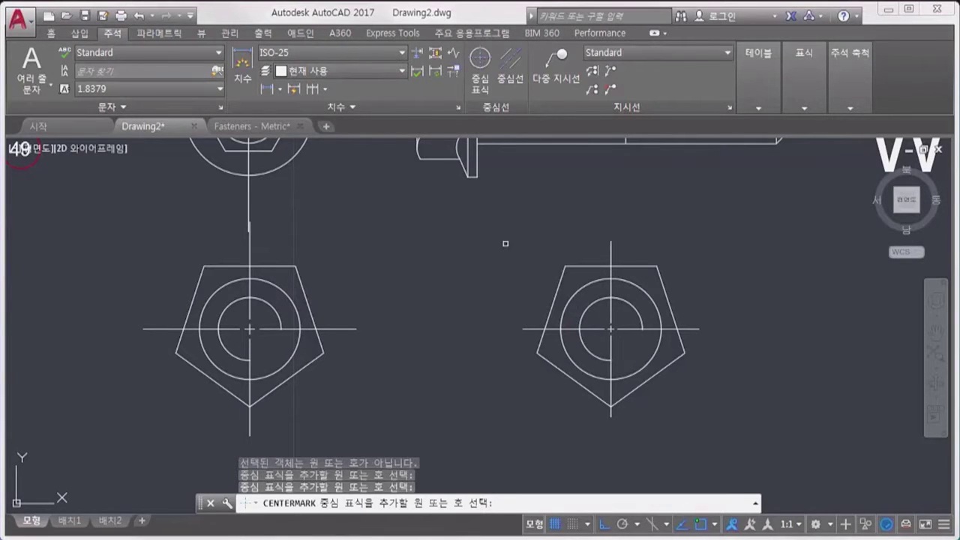
{"action": "scroll", "coordinate": [503, 242], "scroll_direction": "down", "scroll_amount": 3}
{"action": "middle_click_drag", "start_coordinate": [499, 257], "coordinate": [491, 336]}
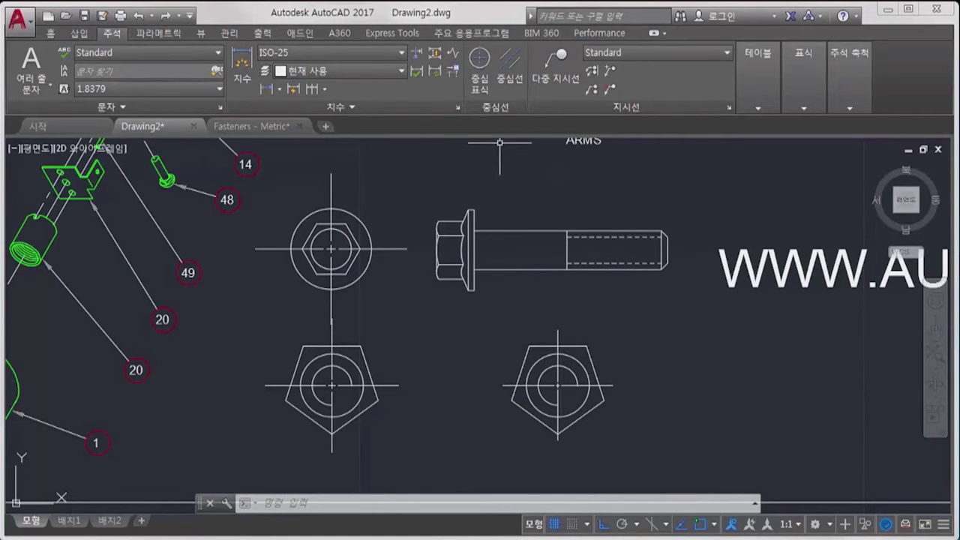
Add a centerline between the upper-right and lower-left edges of the hexagon in the bolt's end view.
{"action": "left_click", "coordinate": [513, 76]}
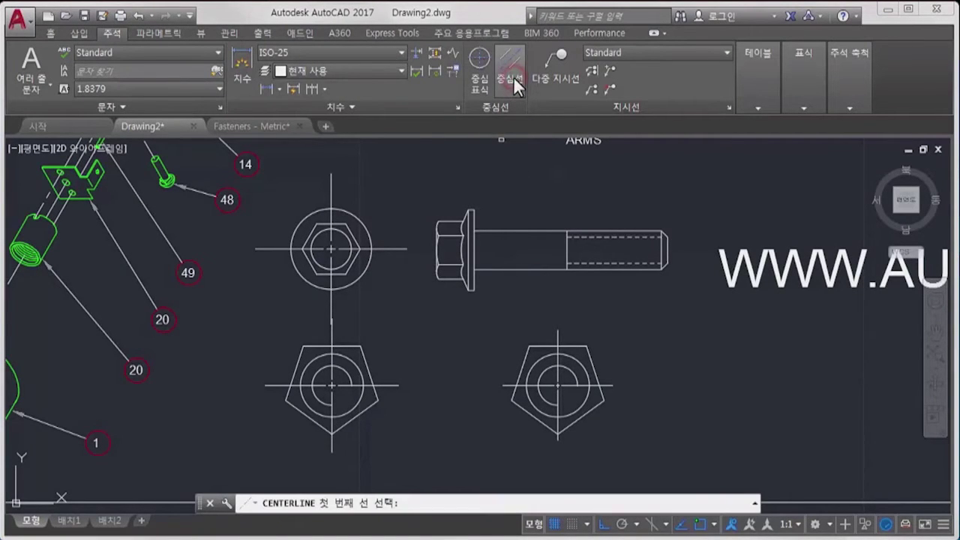
{"action": "left_click", "coordinate": [349, 237]}
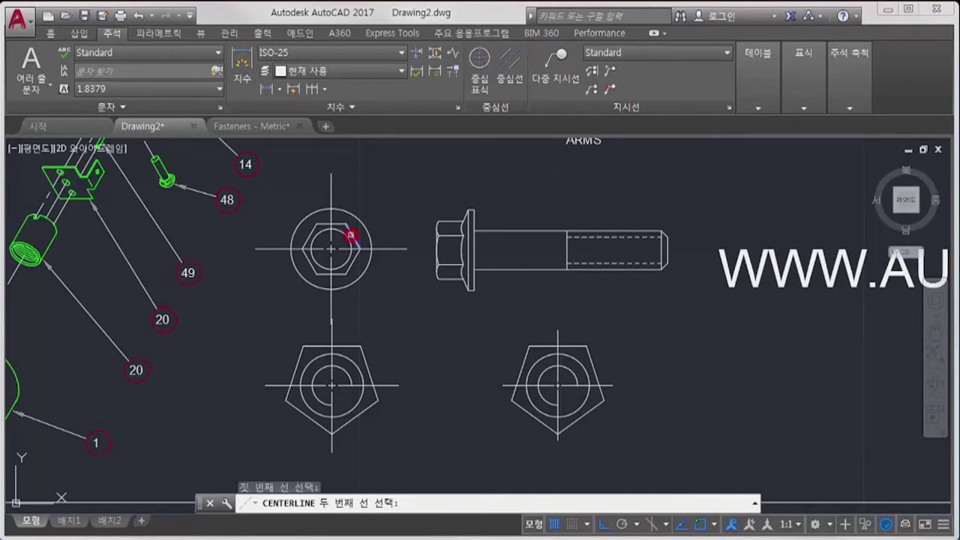
{"action": "left_click", "coordinate": [311, 265]}
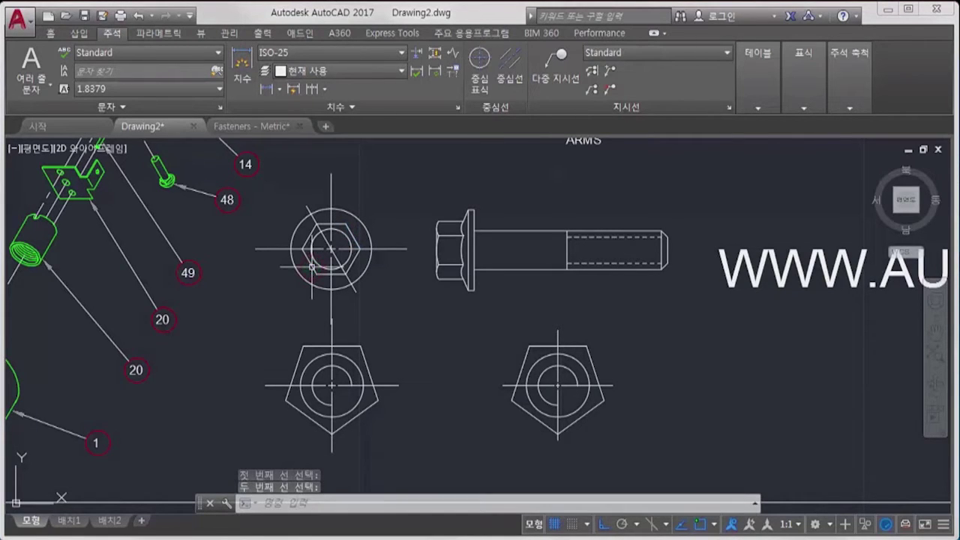
Add a centerline between the upper and lower shank lines of the bolt's side view.
{"action": "left_click", "coordinate": [515, 72]}
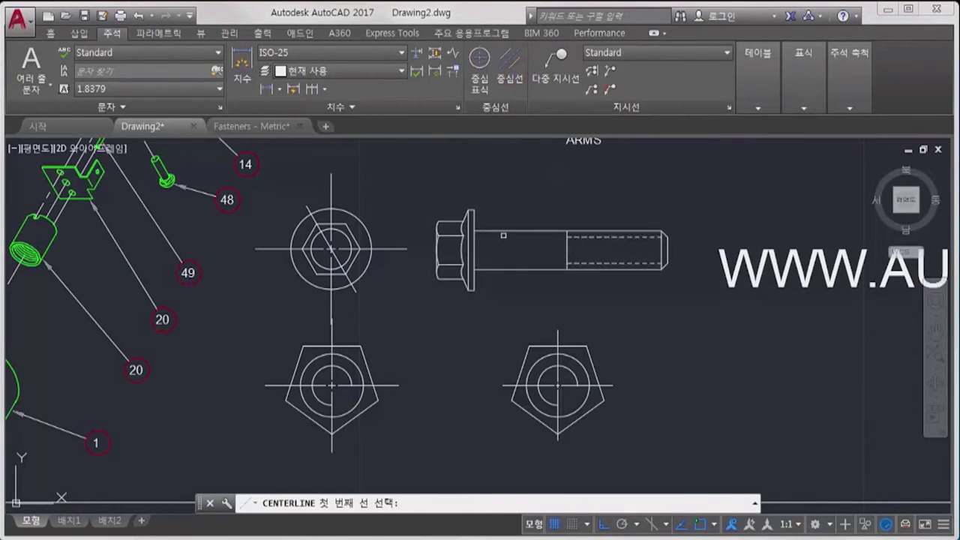
{"action": "left_click", "coordinate": [504, 232]}
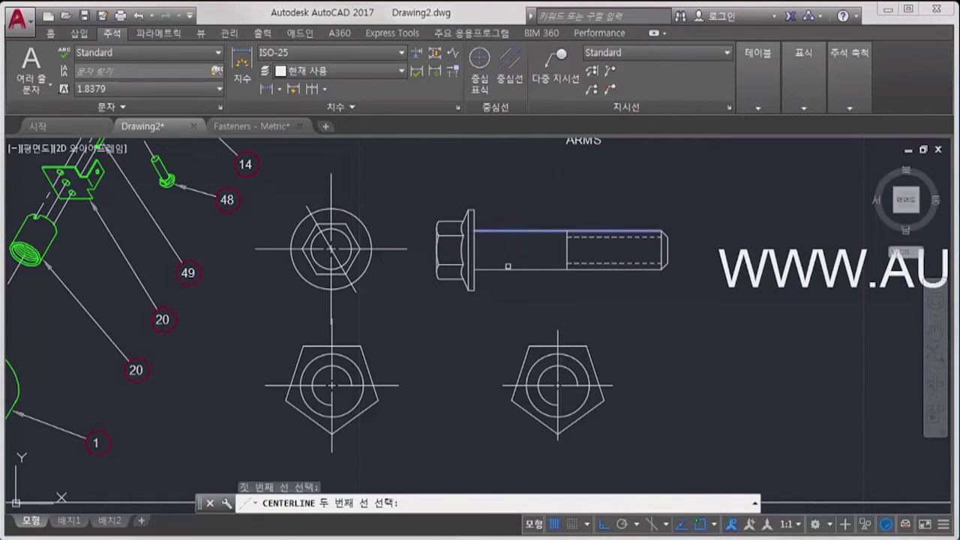
{"action": "left_click", "coordinate": [509, 270]}
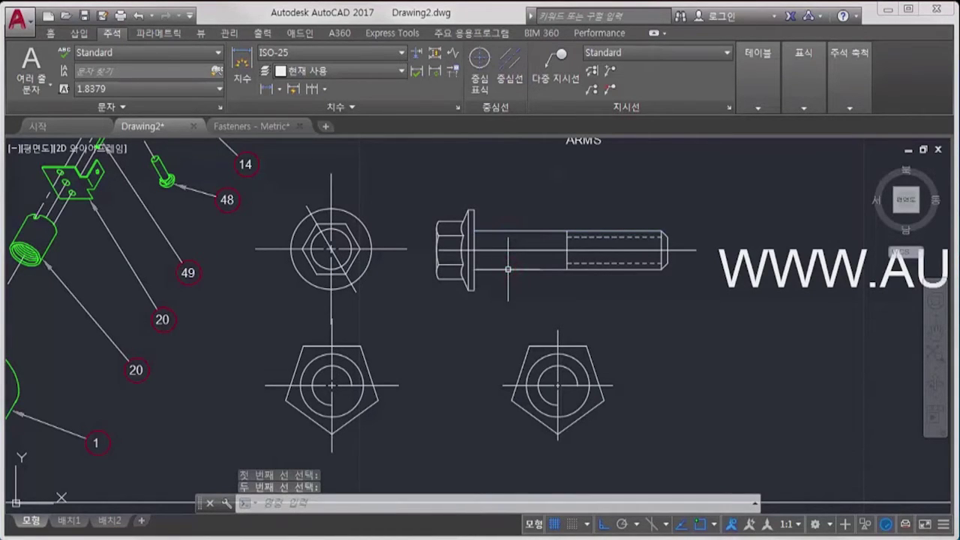
Add a centerline between the upper-left and lower-right edges of the right pentagon.
{"action": "left_click", "coordinate": [509, 71]}
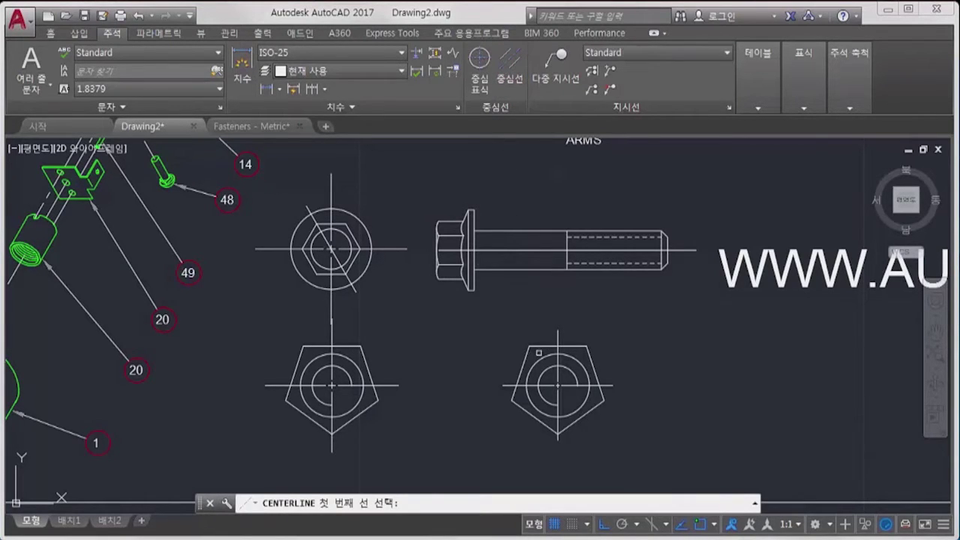
{"action": "left_click", "coordinate": [527, 361]}
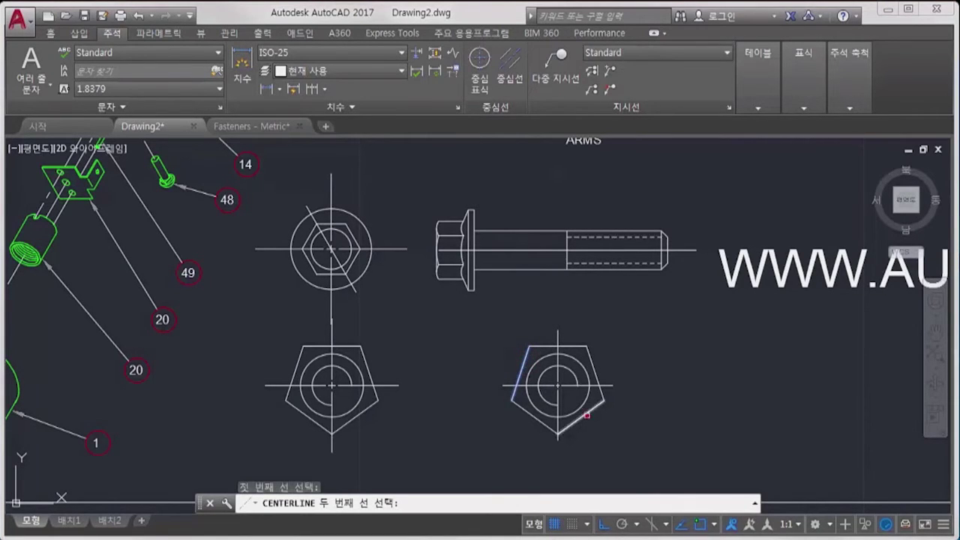
{"action": "left_click", "coordinate": [585, 413]}
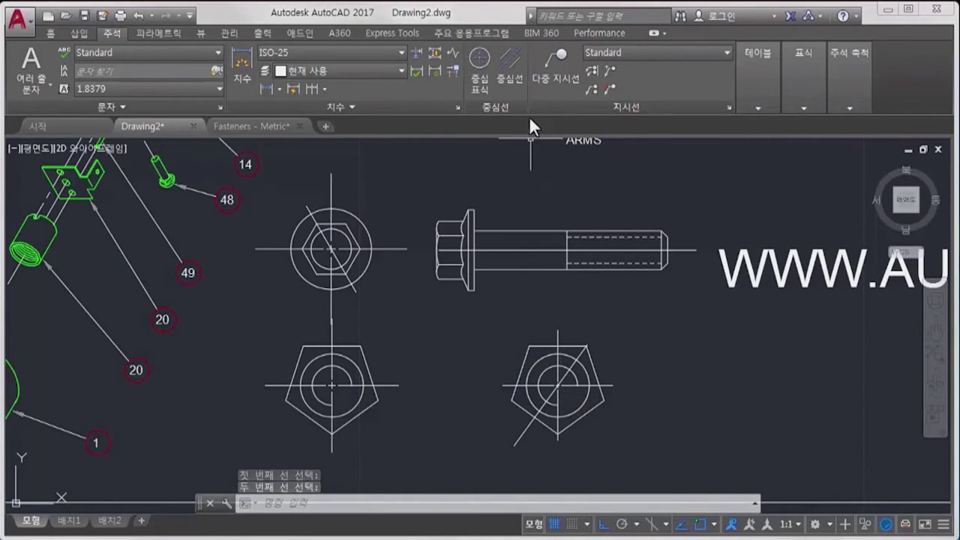
Try a centerline between the top and lower-right edges of the left pentagon, and undo it.
{"action": "left_click", "coordinate": [513, 75]}
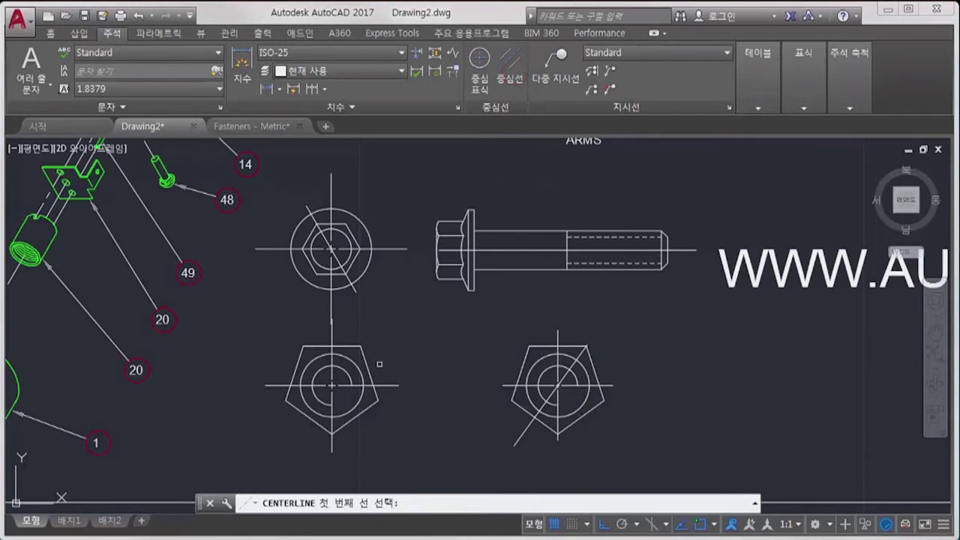
{"action": "left_click", "coordinate": [359, 368]}
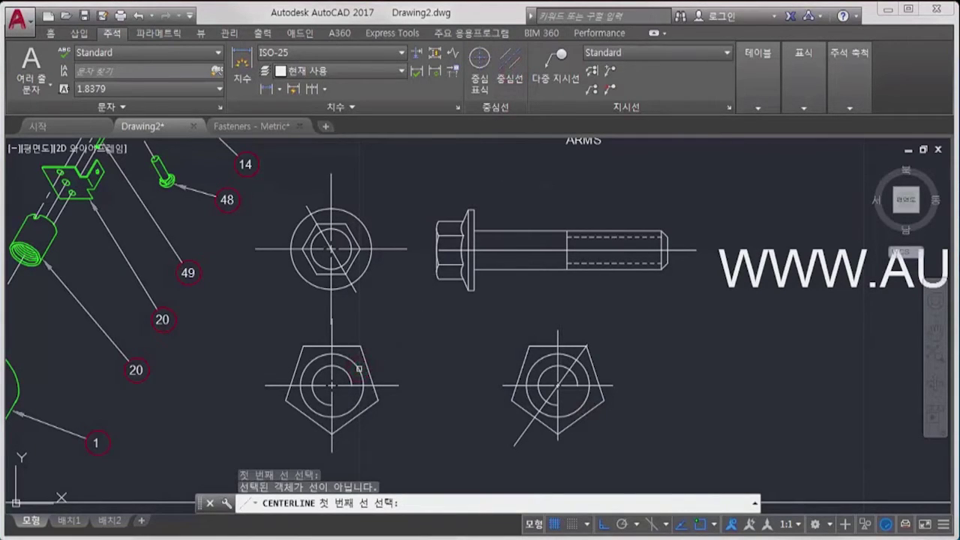
{"action": "left_click", "coordinate": [349, 373]}
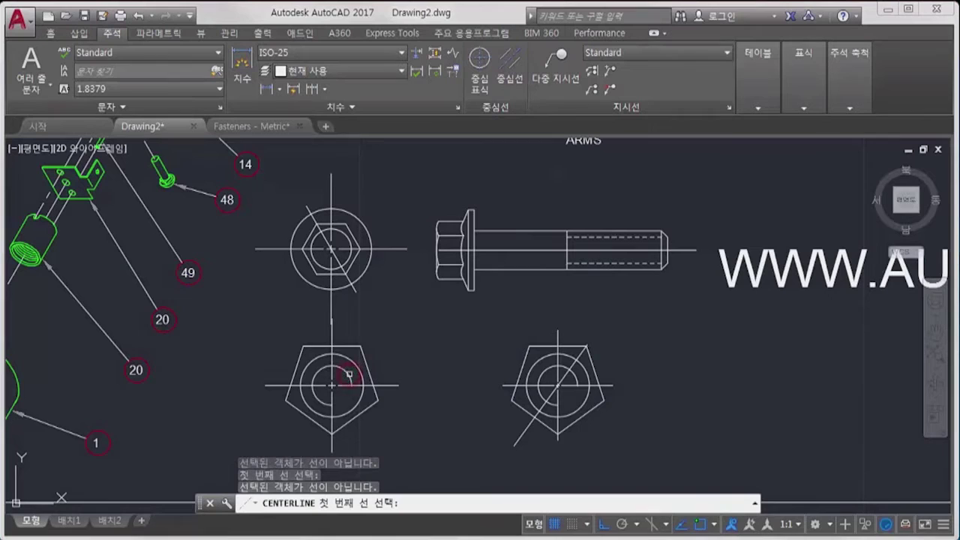
{"action": "left_click", "coordinate": [348, 348]}
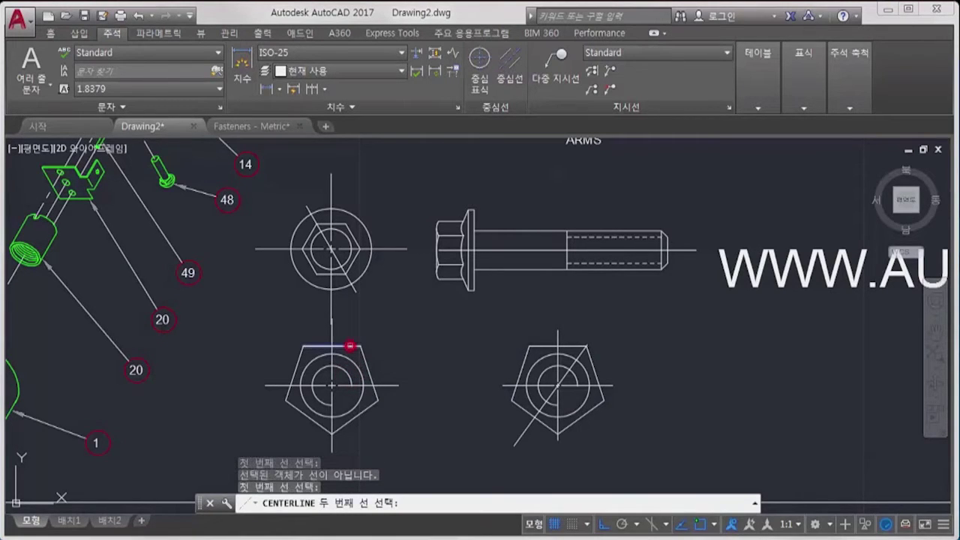
{"action": "left_click", "coordinate": [353, 414]}
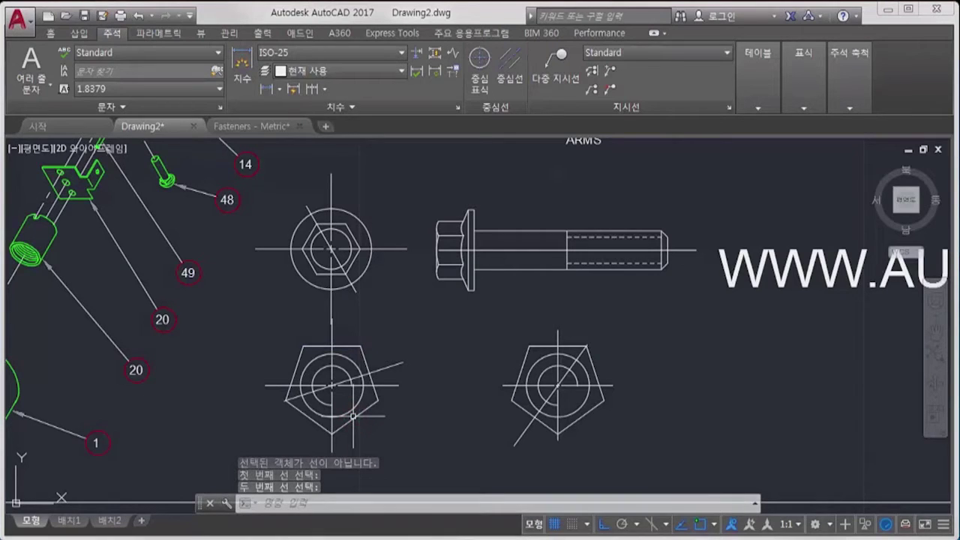
{"action": "key", "text": "ctrl+z"}
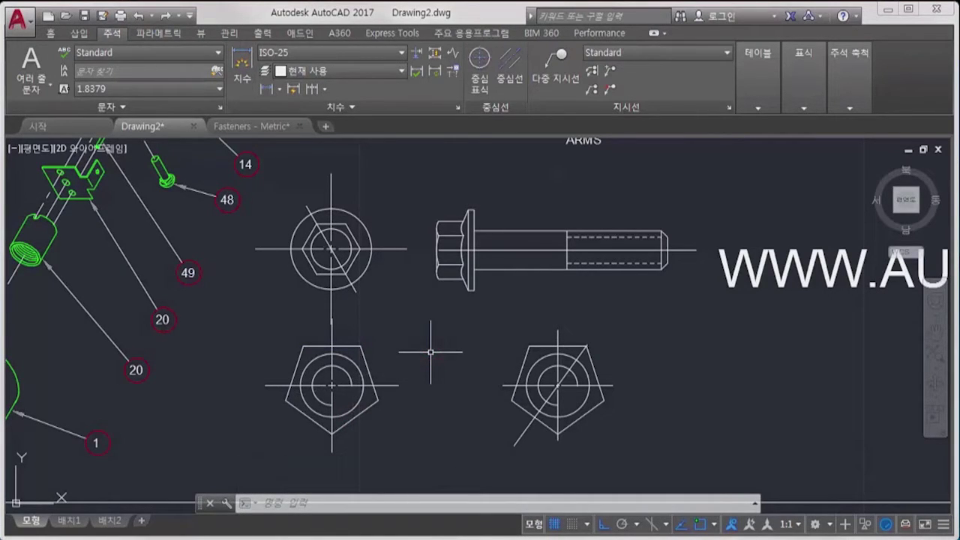
Move the bolt's end view straight down by about 4.95 units, toward the left pentagon.
{"action": "type", "text": "m"}
{"action": "key", "text": "Return"}
{"action": "left_click", "coordinate": [368, 269]}
{"action": "key", "text": "Return"}
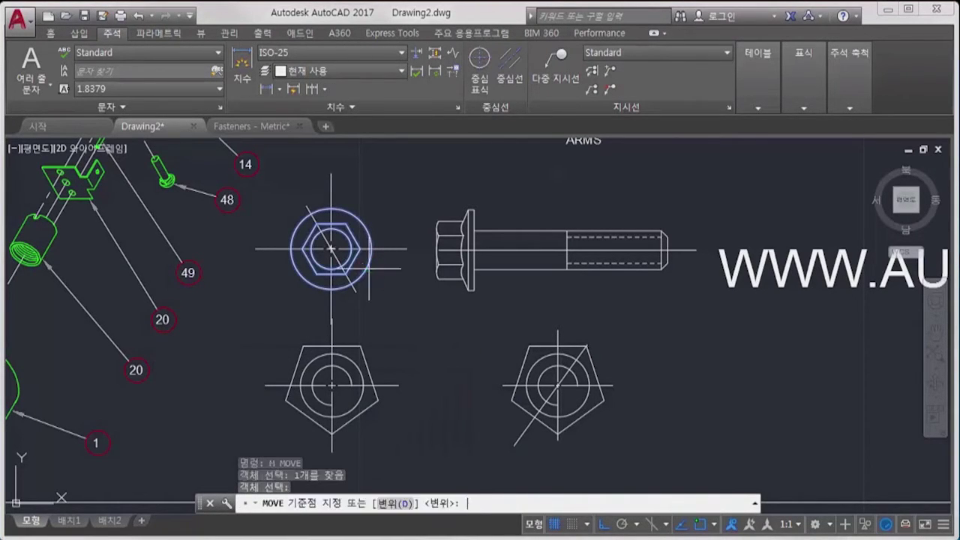
{"action": "left_click", "coordinate": [370, 268]}
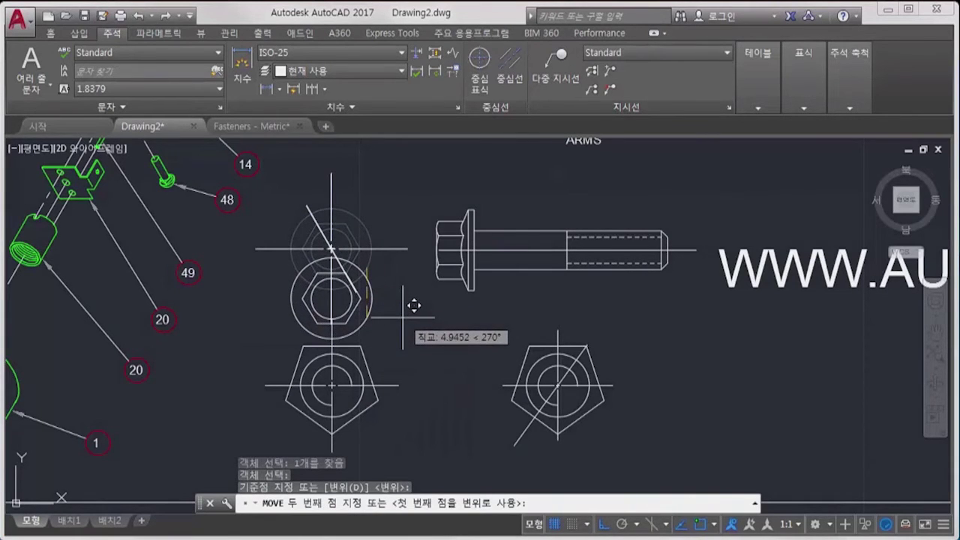
{"action": "left_click", "coordinate": [402, 318]}
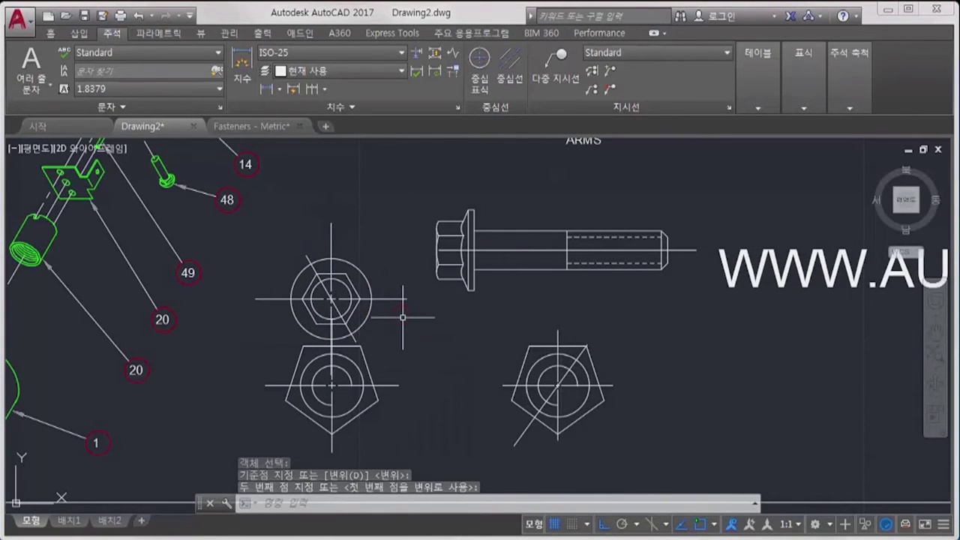
Turn off Ortho mode and move the bolt's side view left until its head overlaps the end view.
{"action": "left_click", "coordinate": [487, 268]}
{"action": "key", "text": "F8"}
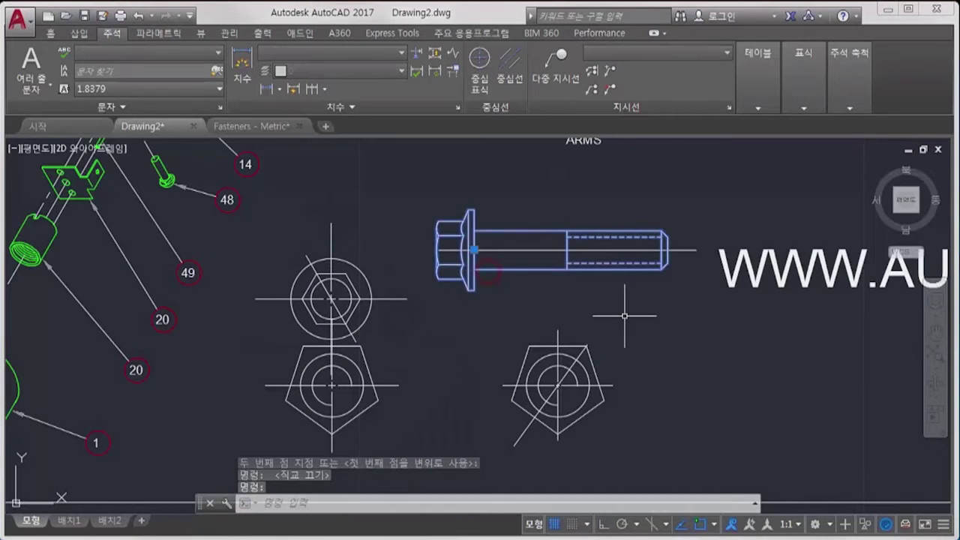
{"action": "type", "text": "M"}
{"action": "key", "text": "Return"}
{"action": "left_click", "coordinate": [679, 308]}
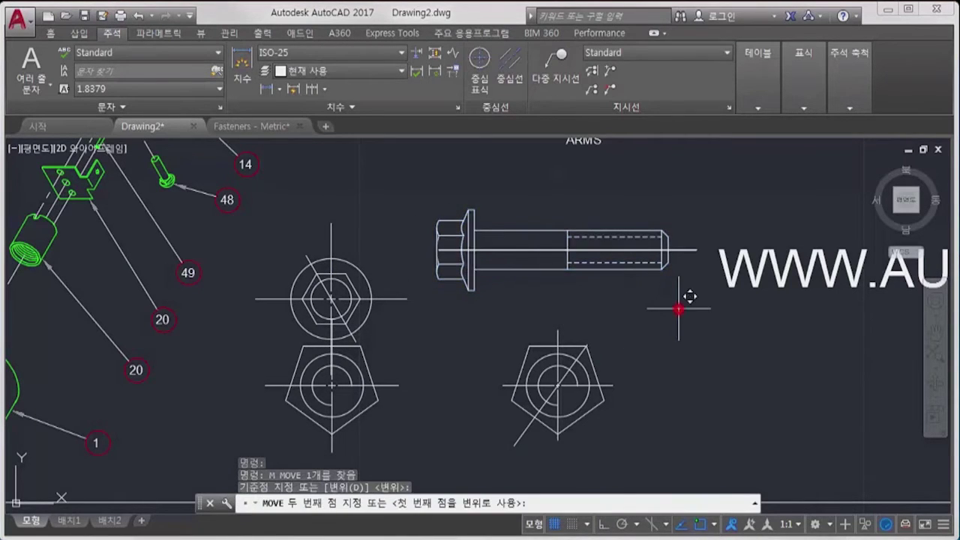
{"action": "left_click", "coordinate": [589, 307]}
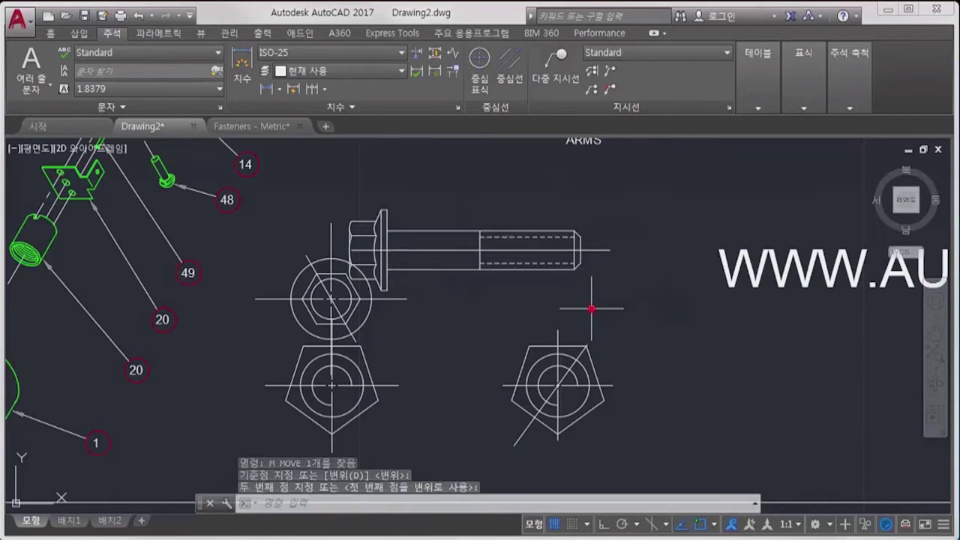
Move the right pentagon's upper-right and lower-right edges together away from the shape, toward the lower right.
{"action": "left_click", "coordinate": [590, 363]}
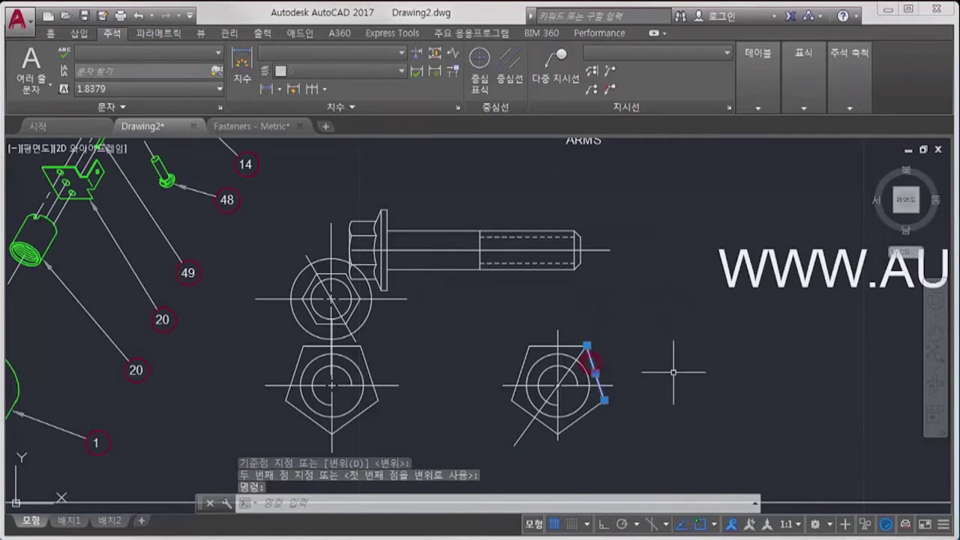
{"action": "left_click", "coordinate": [583, 411]}
{"action": "type", "text": "m"}
{"action": "key", "text": "Return"}
{"action": "left_click", "coordinate": [632, 309]}
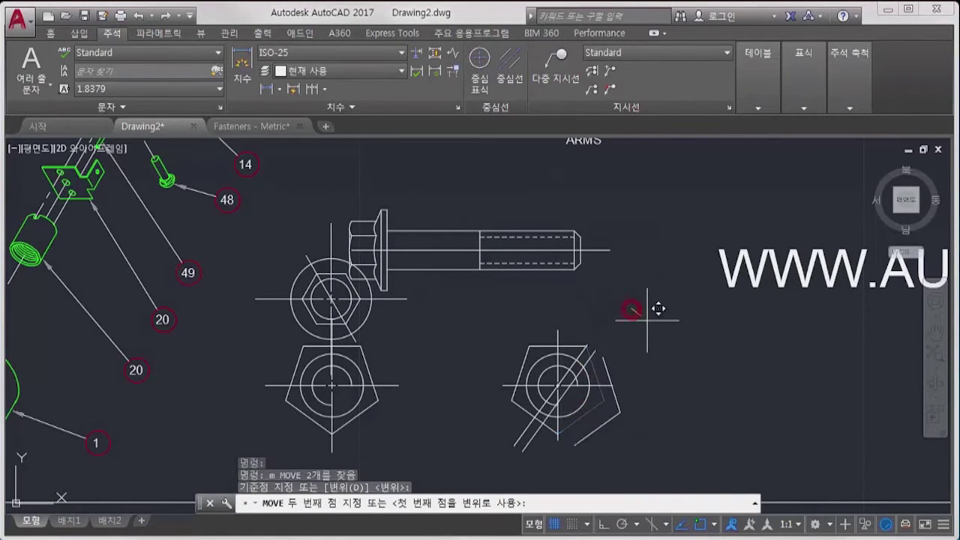
{"action": "left_click", "coordinate": [692, 340]}
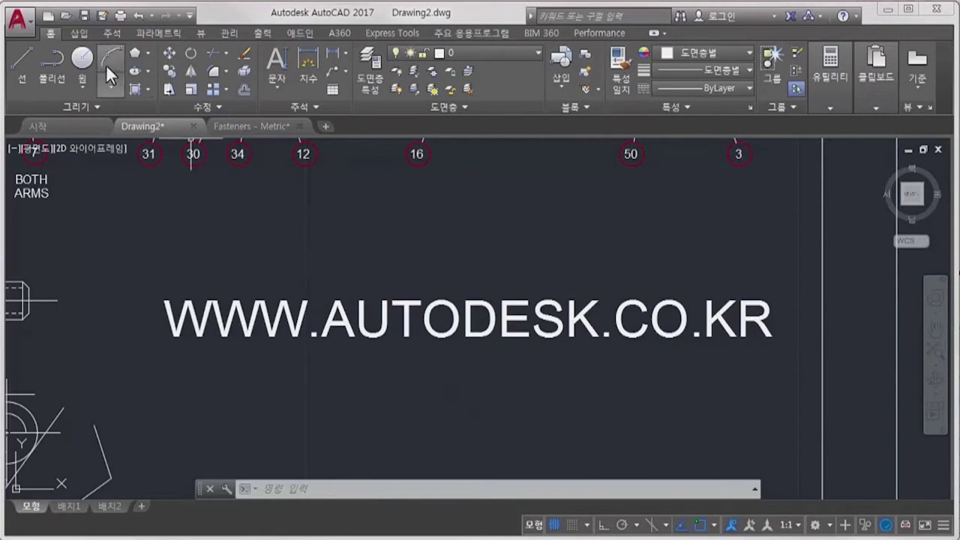
{"action": "left_click", "coordinate": [85, 36]}
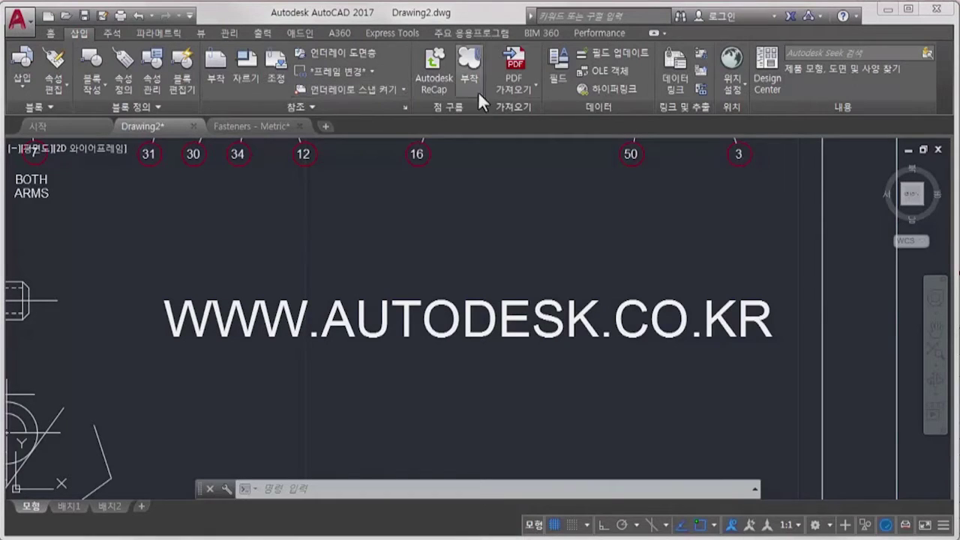
{"action": "left_click", "coordinate": [589, 89]}
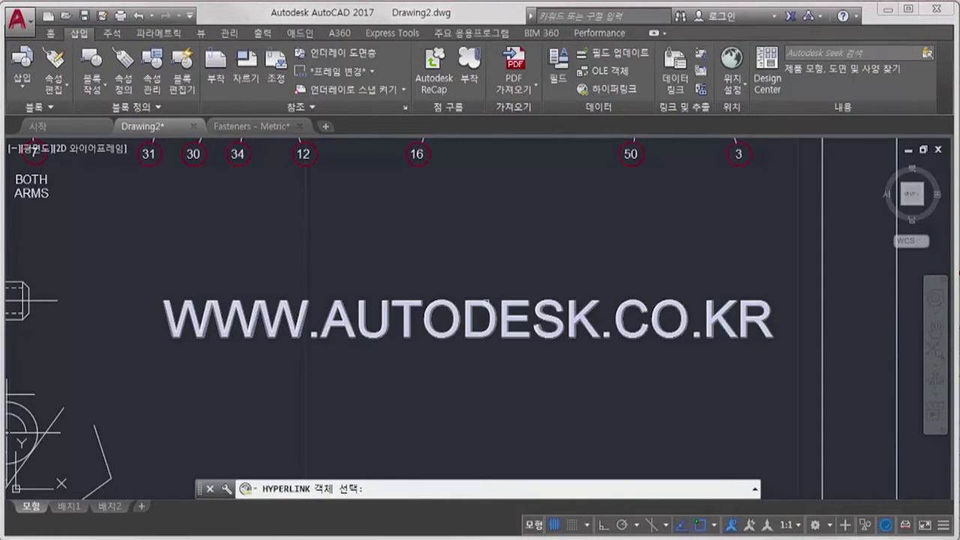
{"action": "left_click", "coordinate": [486, 304]}
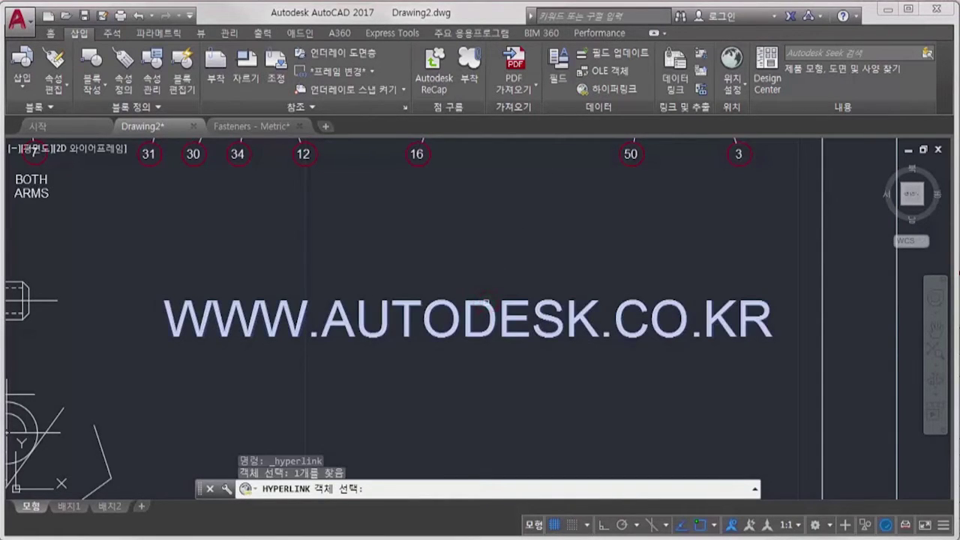
{"action": "key", "text": "Return"}
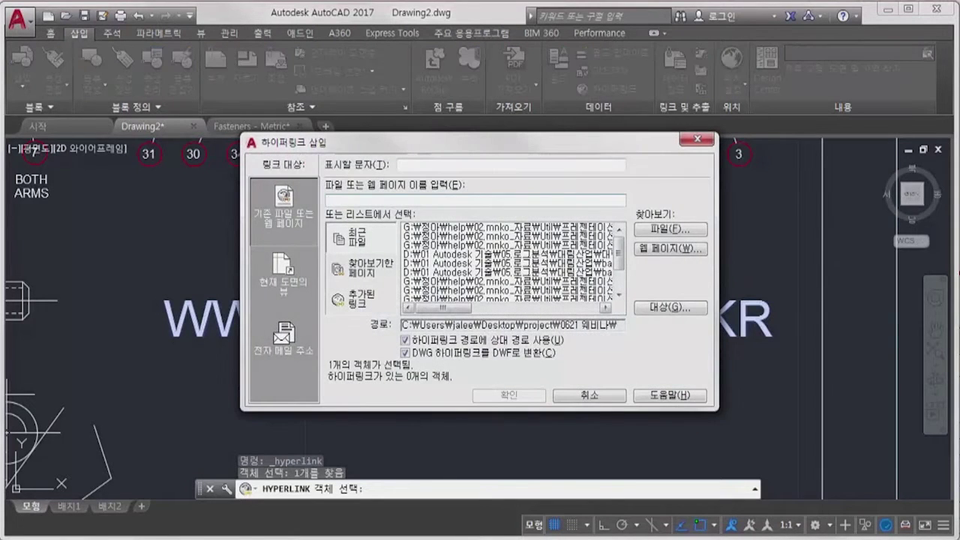
{"action": "type", "text": "http://www."}
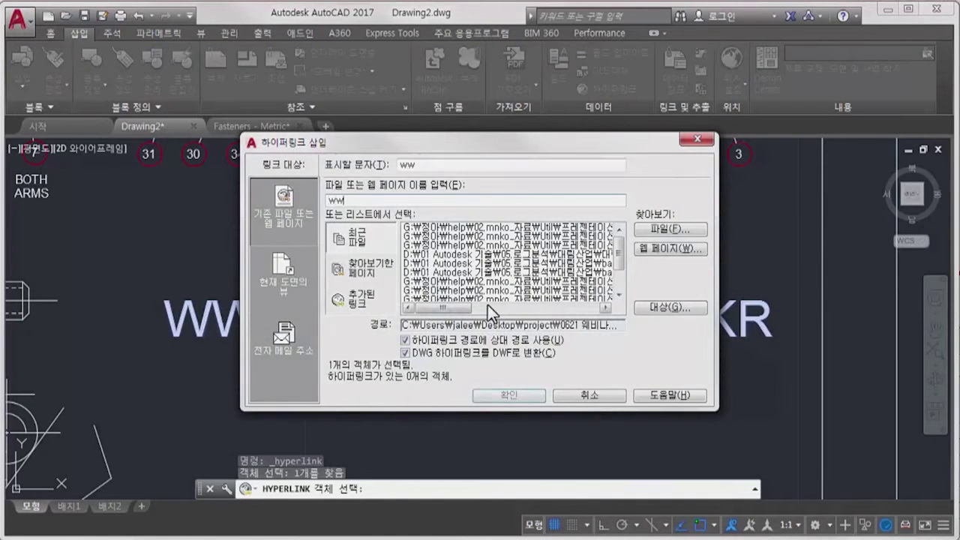
{"action": "type", "text": "auto"}
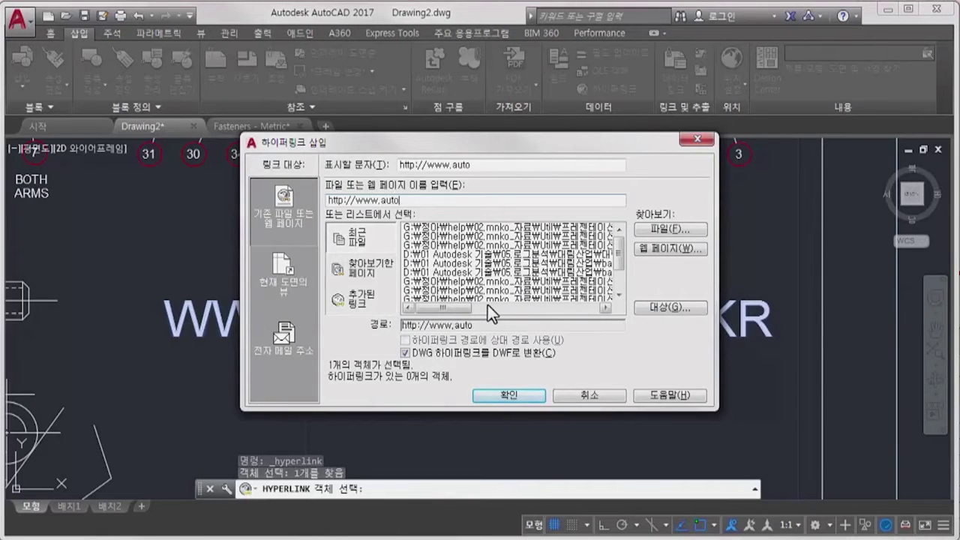
{"action": "type", "text": "desk.co.kr"}
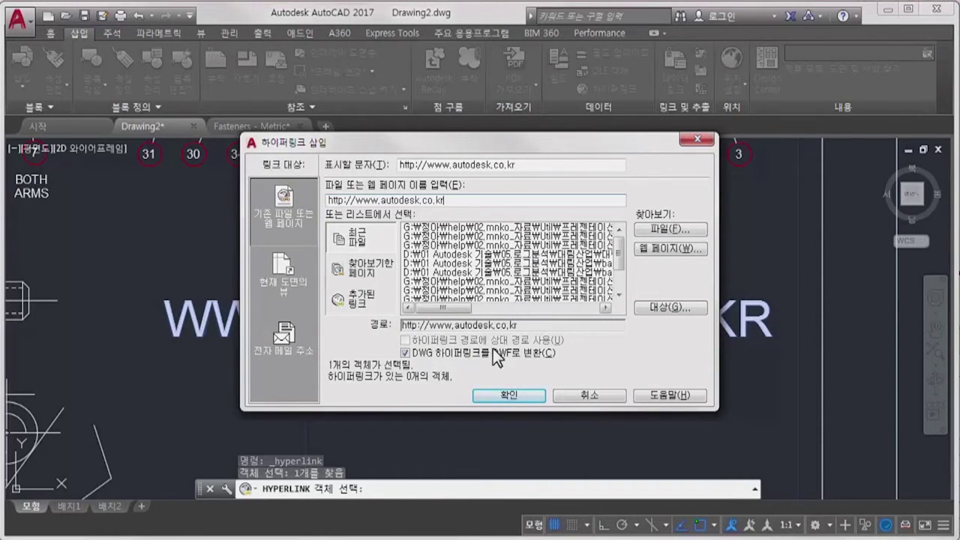
{"action": "left_click", "coordinate": [497, 392]}
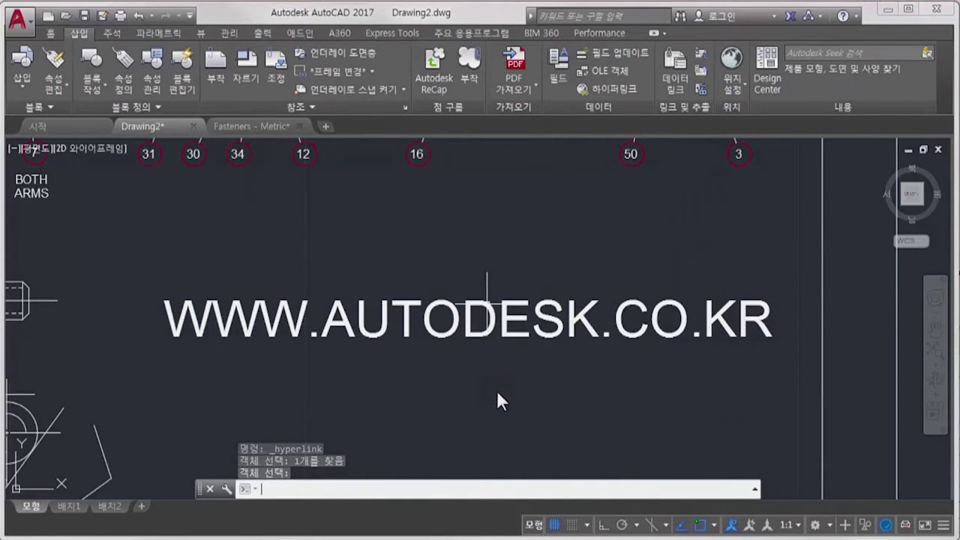
{"action": "left_click", "coordinate": [499, 366]}
{"action": "left_click", "coordinate": [446, 367]}
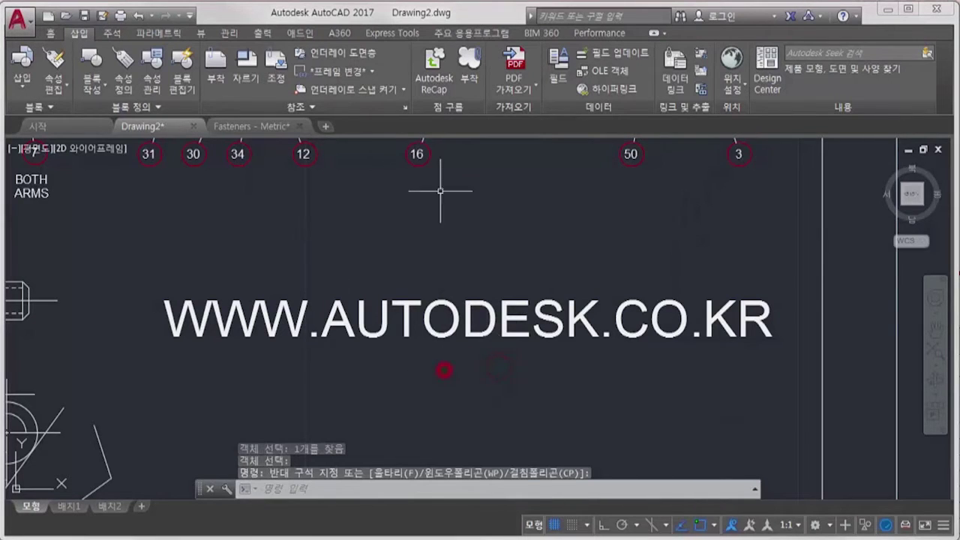
{"action": "left_click", "coordinate": [487, 330]}
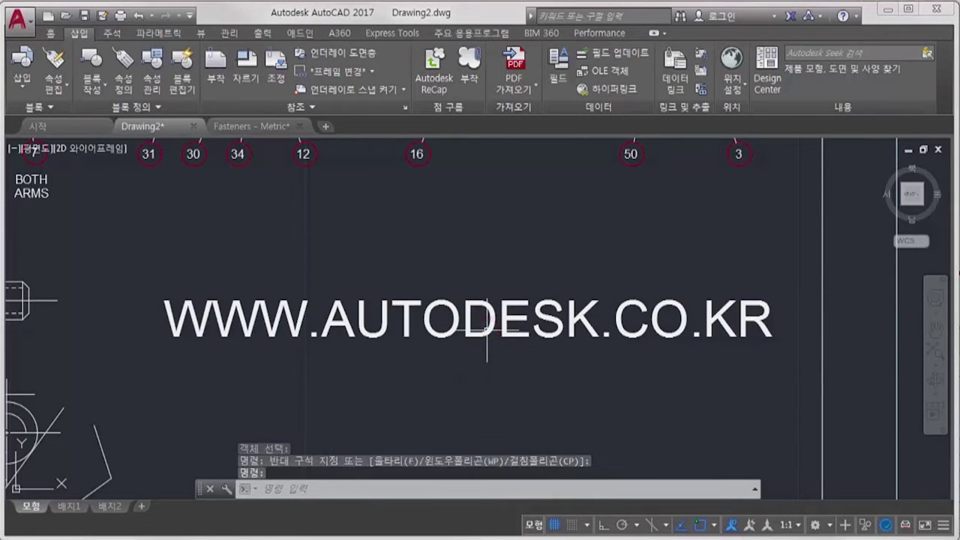
{"action": "left_click", "coordinate": [488, 346], "text": "ctrl"}
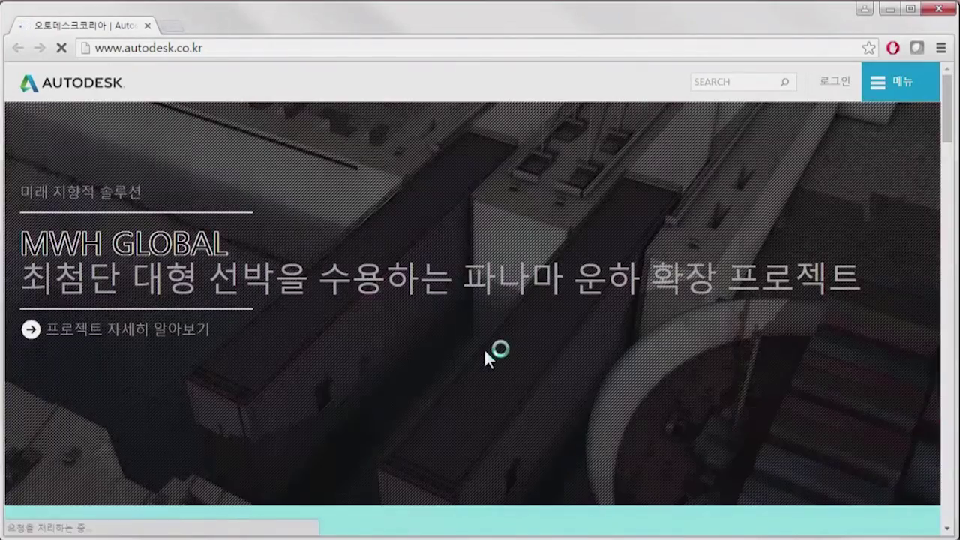
{"action": "scroll", "coordinate": [484, 349], "scroll_direction": "down", "scroll_amount": 5}
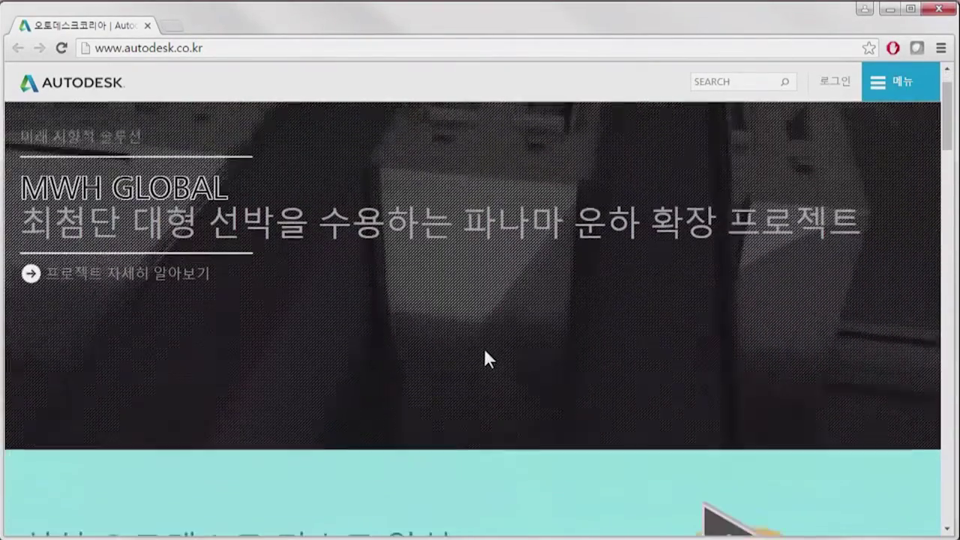
{"action": "scroll", "coordinate": [485, 360], "scroll_direction": "down", "scroll_amount": 4}
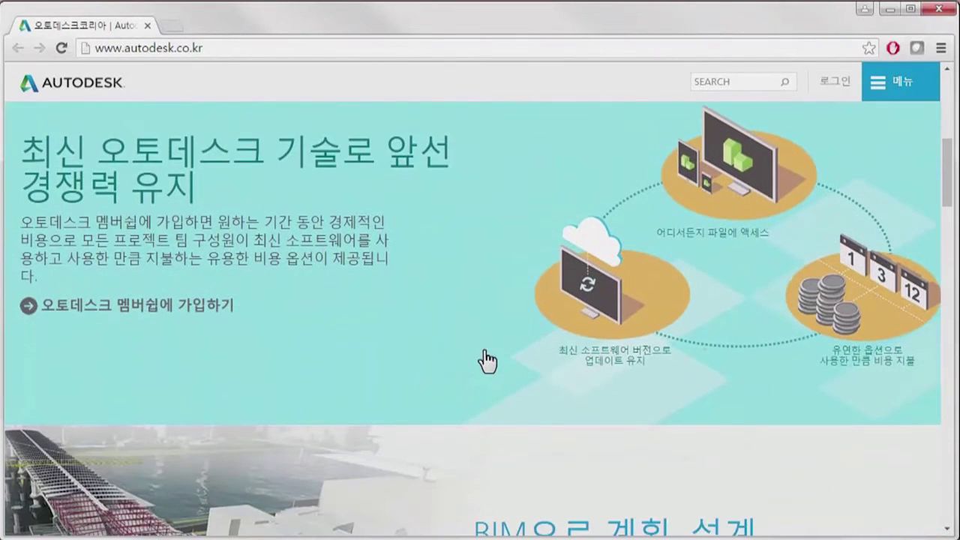
{"action": "scroll", "coordinate": [486, 360], "scroll_direction": "down", "scroll_amount": 1}
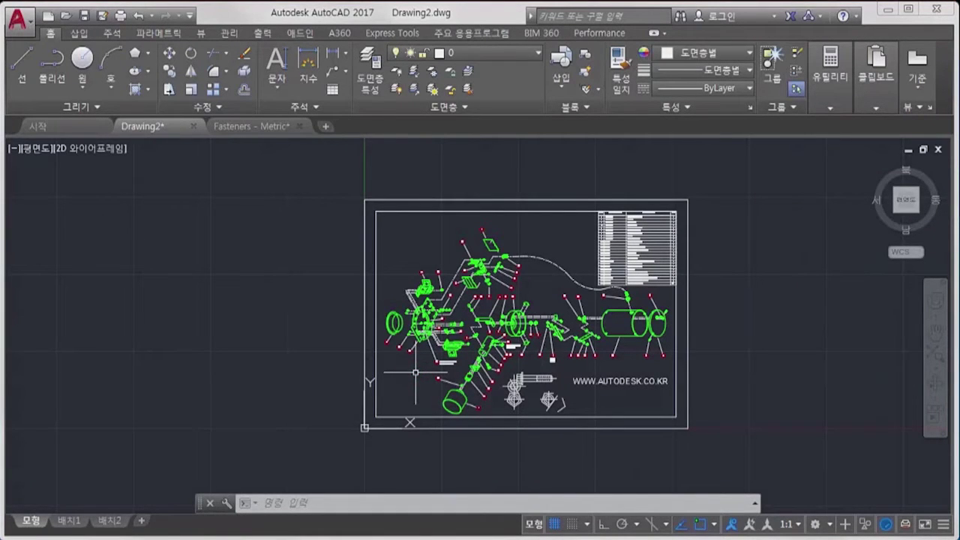
Start a single-sheet plot of the drawing with DWG To PDF.pc3 as the plotter.
{"action": "type", "text": "plot"}
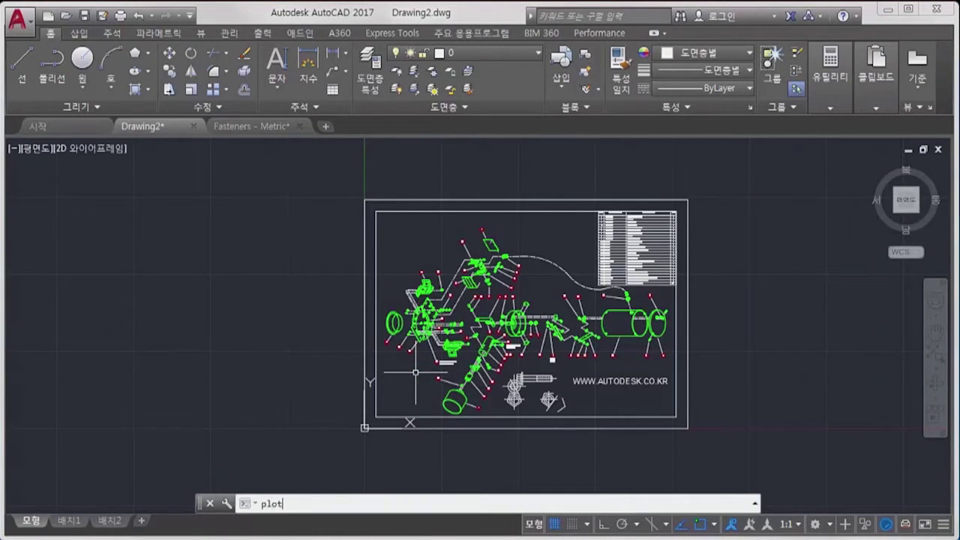
{"action": "key", "text": "Return"}
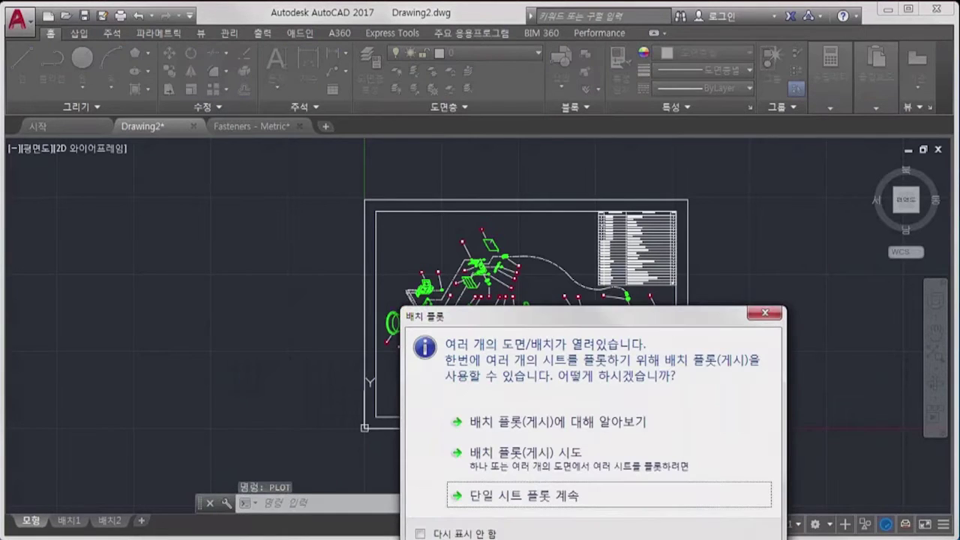
{"action": "key", "text": "Return"}
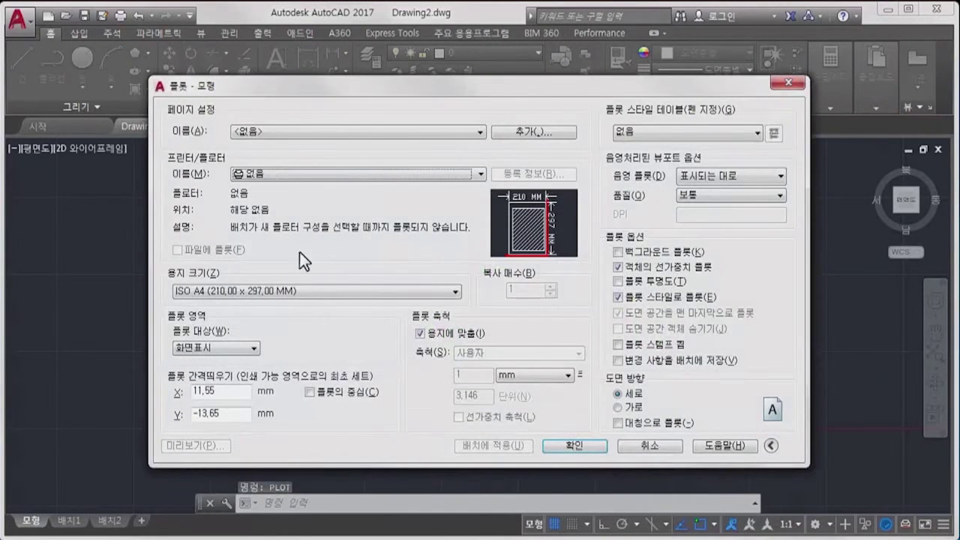
{"action": "left_click", "coordinate": [265, 171]}
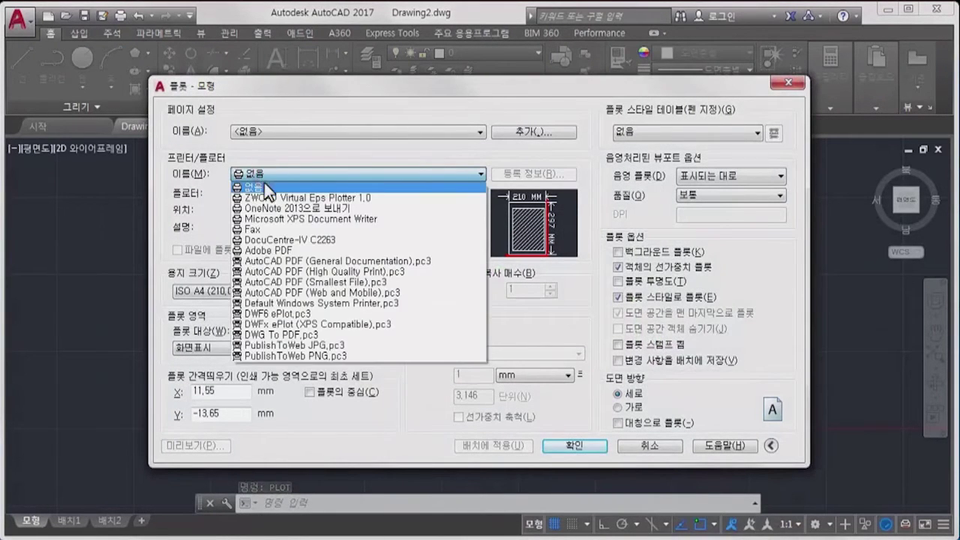
{"action": "left_click", "coordinate": [276, 336]}
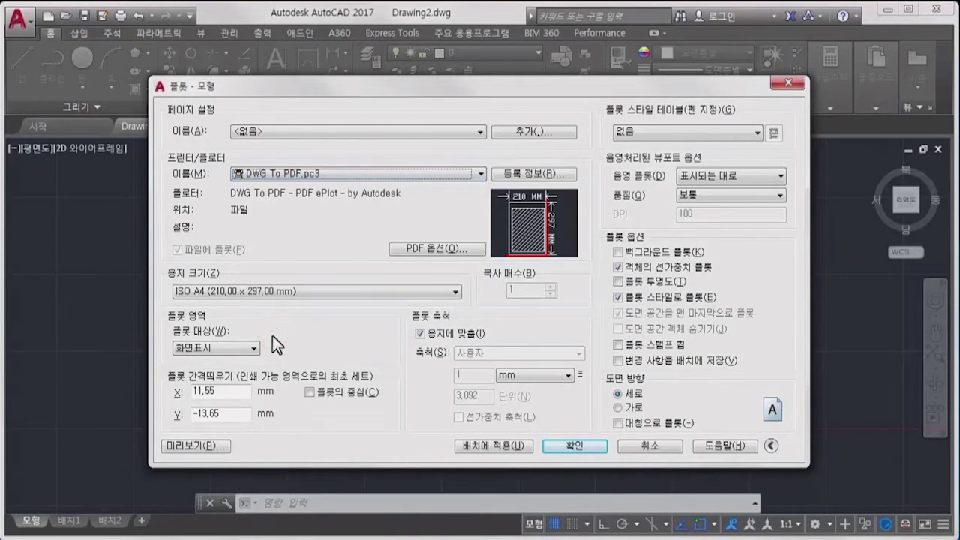
Set the plot's paper size to ISO 확장 A3 (420.00 x 297.00 mm).
{"action": "left_click", "coordinate": [268, 291]}
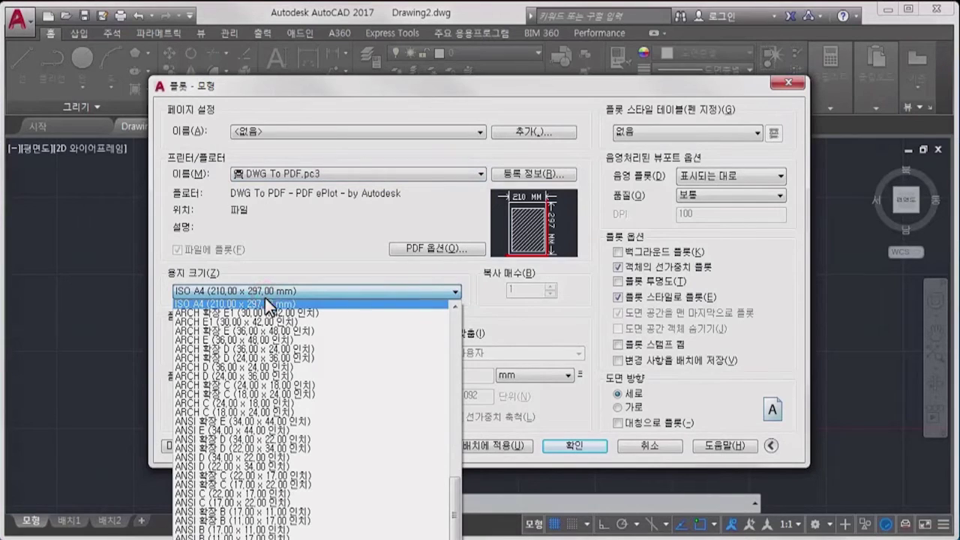
{"action": "scroll", "coordinate": [264, 334], "scroll_direction": "up", "scroll_amount": 3}
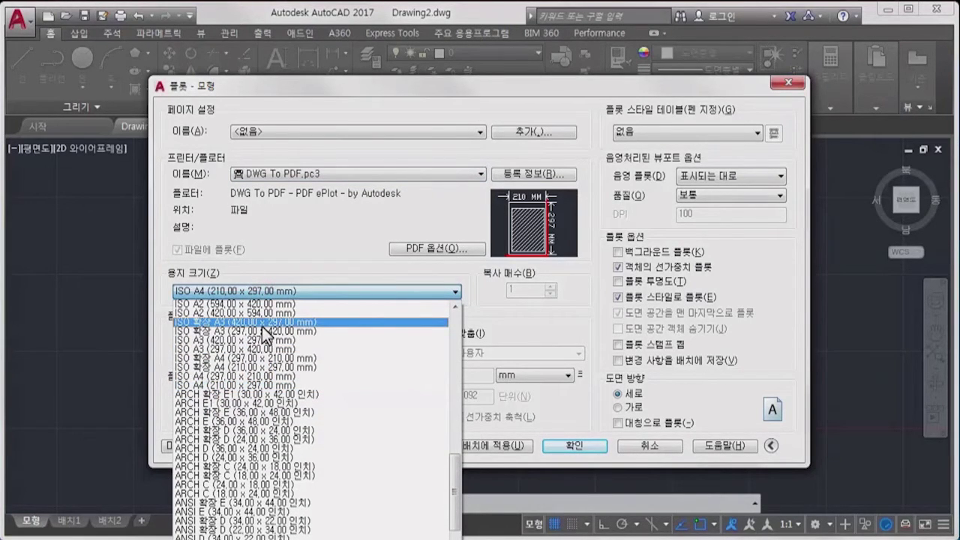
{"action": "left_click", "coordinate": [263, 326]}
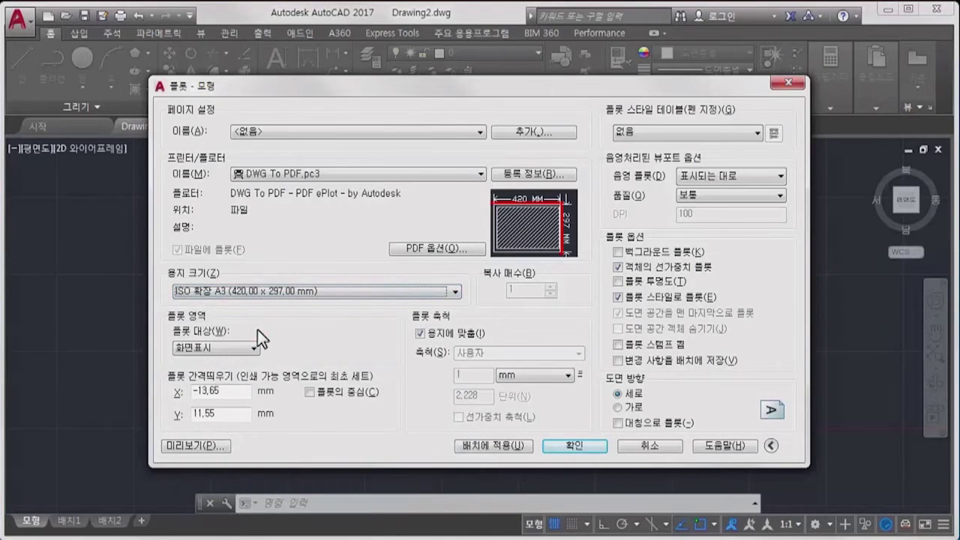
Define the plot area as a window spanning the upper-left to lower-right corners of the outer drawing border.
{"action": "left_click", "coordinate": [255, 347]}
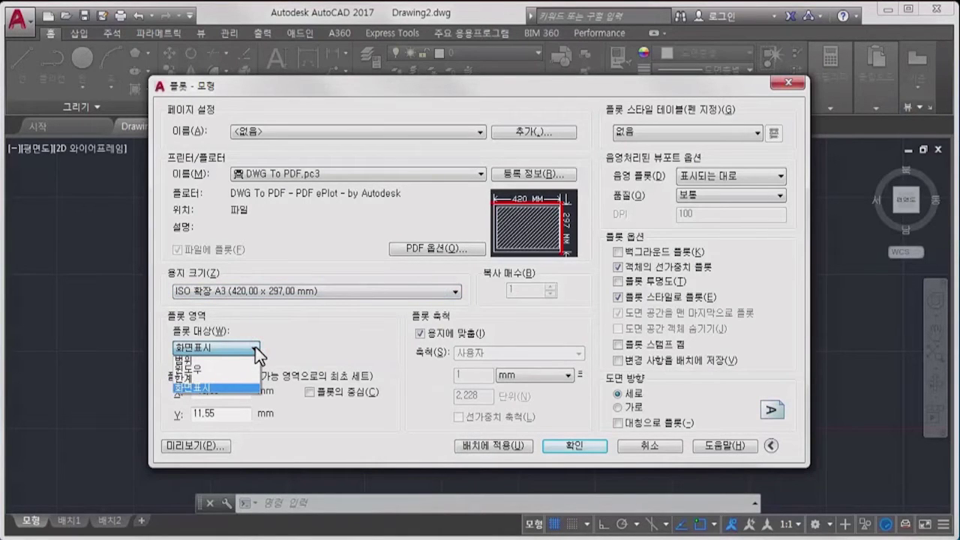
{"action": "left_click", "coordinate": [242, 369]}
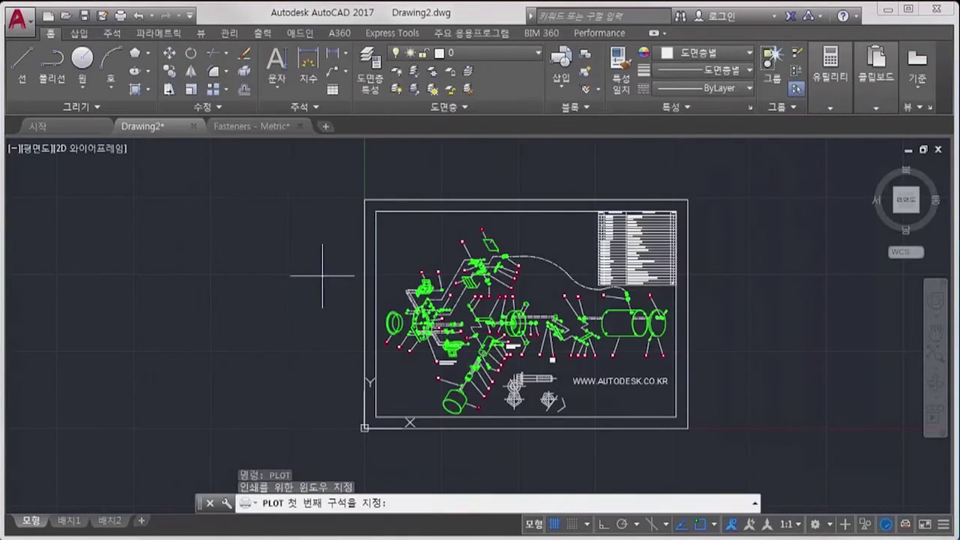
{"action": "left_click", "coordinate": [365, 198]}
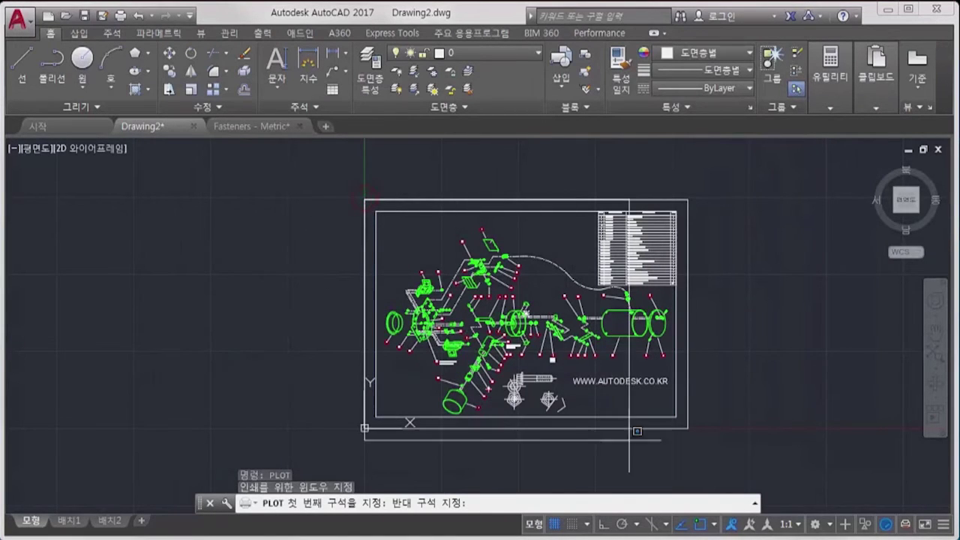
{"action": "left_click", "coordinate": [688, 428]}
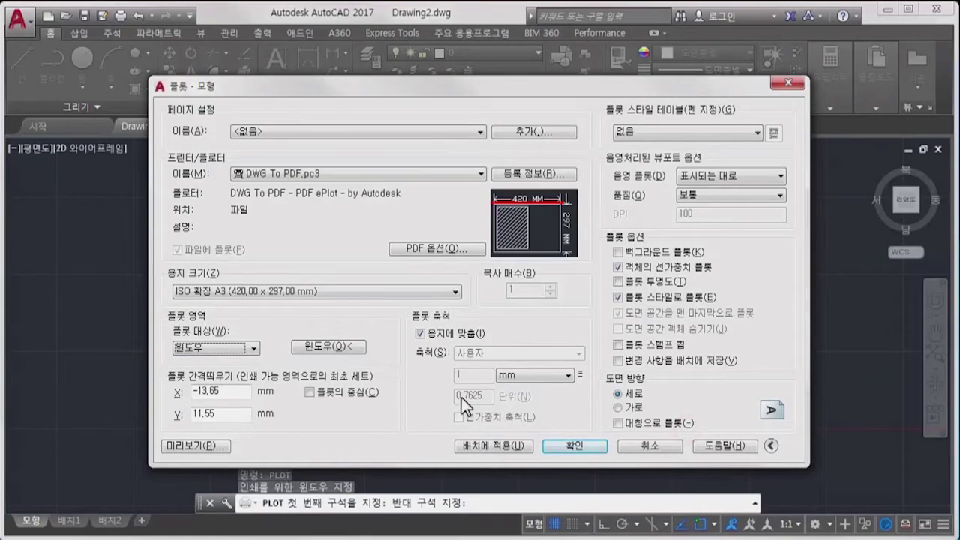
Center the plot, set landscape orientation, and replace fit-to-paper with a custom scale of 1 mm = 0.5 units.
{"action": "left_click", "coordinate": [338, 390]}
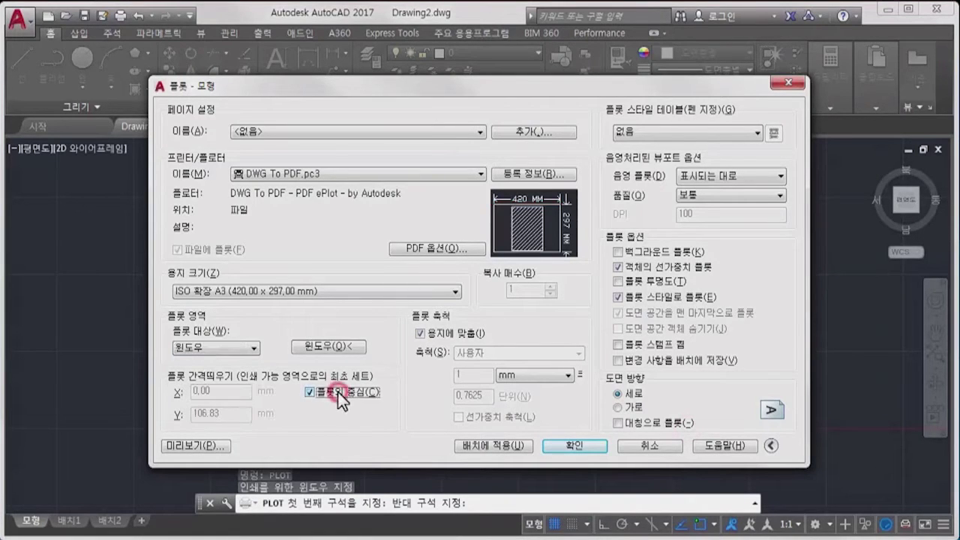
{"action": "left_click", "coordinate": [633, 408]}
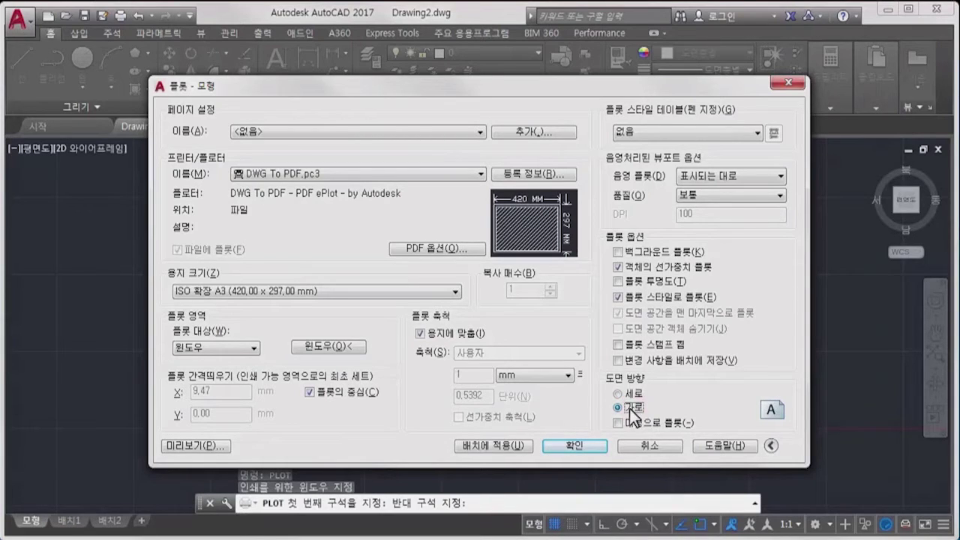
{"action": "left_click", "coordinate": [444, 334]}
{"action": "double_click", "coordinate": [486, 395]}
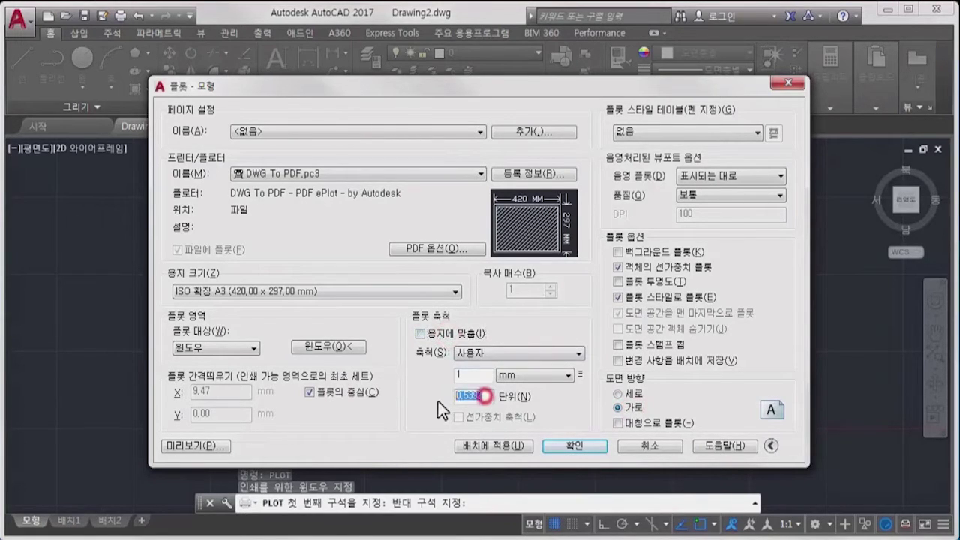
{"action": "type", "text": "0.1"}
Preview the DWG To PDF plot despite the annotation scale mismatch and inspect the assembly drawing on the sheet.
{"action": "left_click", "coordinate": [196, 446]}
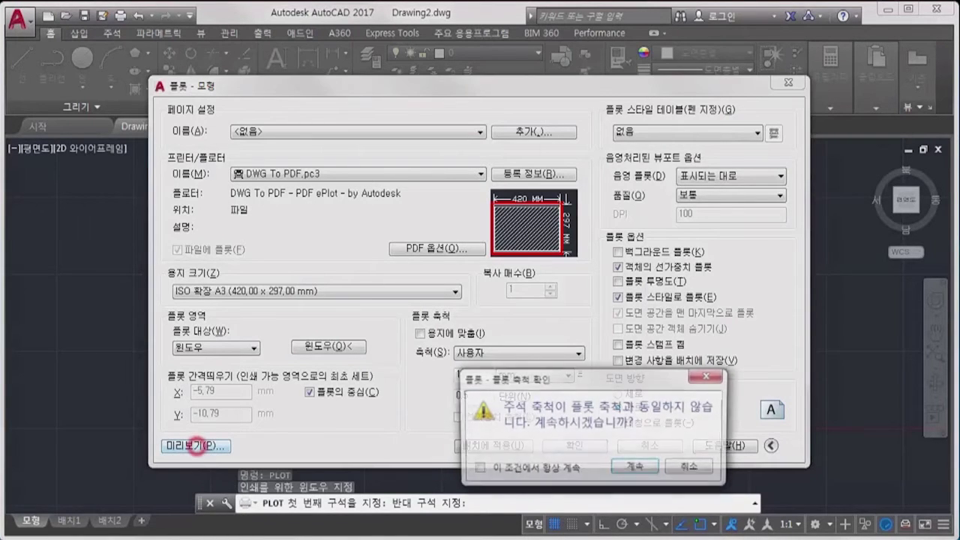
{"action": "left_click", "coordinate": [623, 471]}
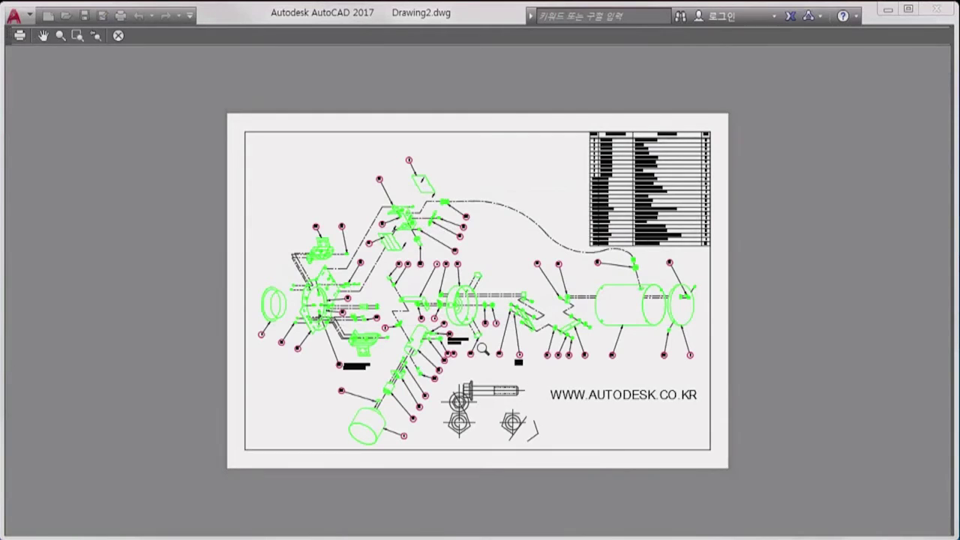
{"action": "scroll", "coordinate": [483, 354], "scroll_direction": "up", "scroll_amount": 2}
{"action": "middle_click_drag", "start_coordinate": [498, 298], "coordinate": [508, 345]}
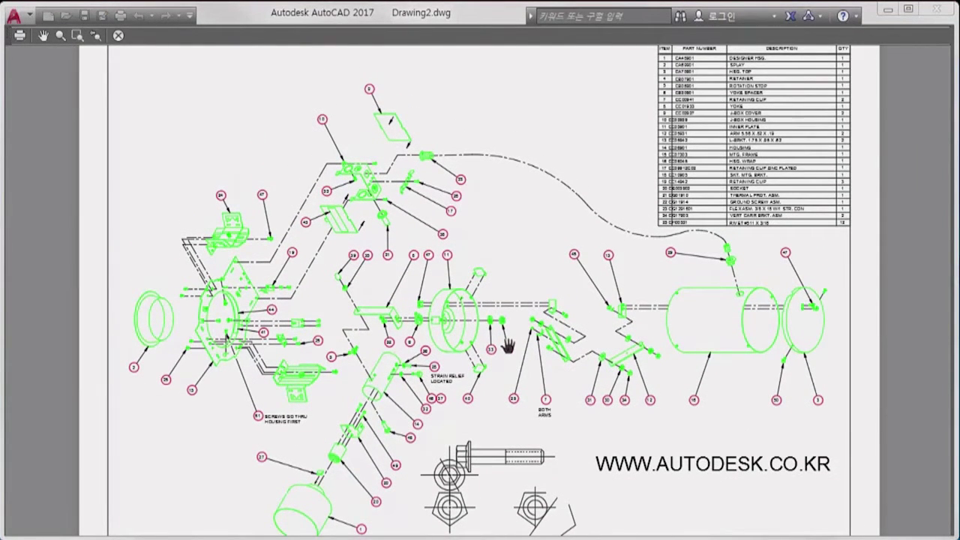
Plot the previewed sheet to a PDF file named dwgtopdf-1.pdf in the test folder.
{"action": "left_click", "coordinate": [21, 34]}
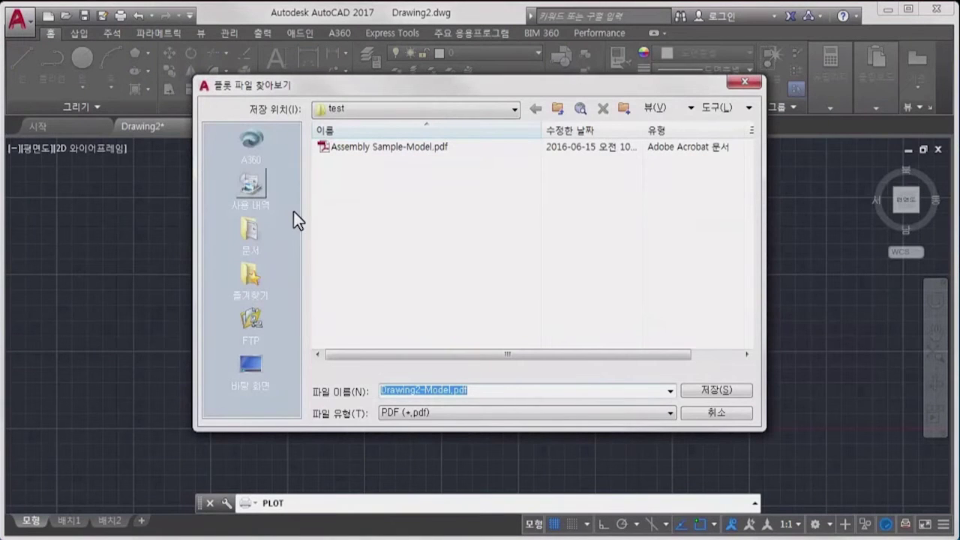
{"action": "left_click", "coordinate": [445, 389]}
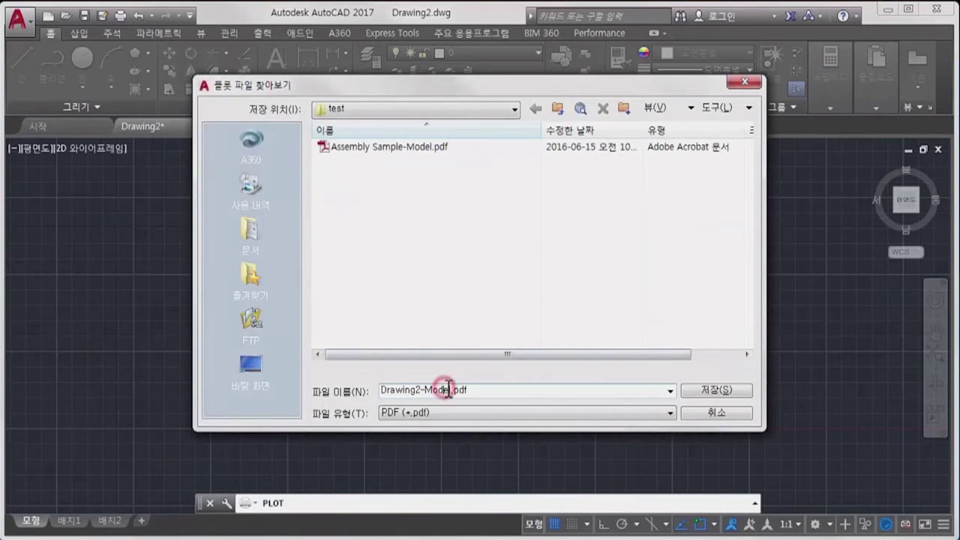
{"action": "left_click_drag", "start_coordinate": [448, 389], "coordinate": [323, 389]}
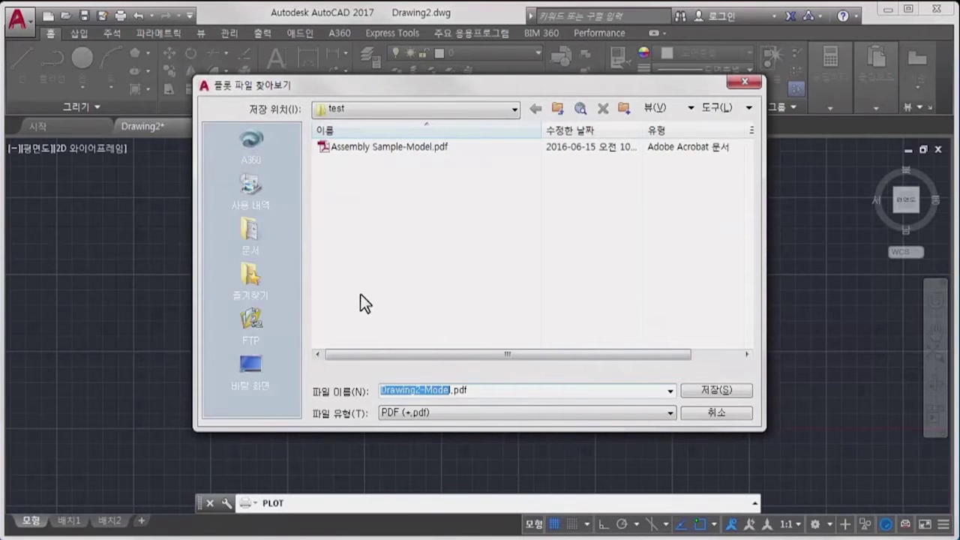
{"action": "type", "text": "dwgtopdf"}
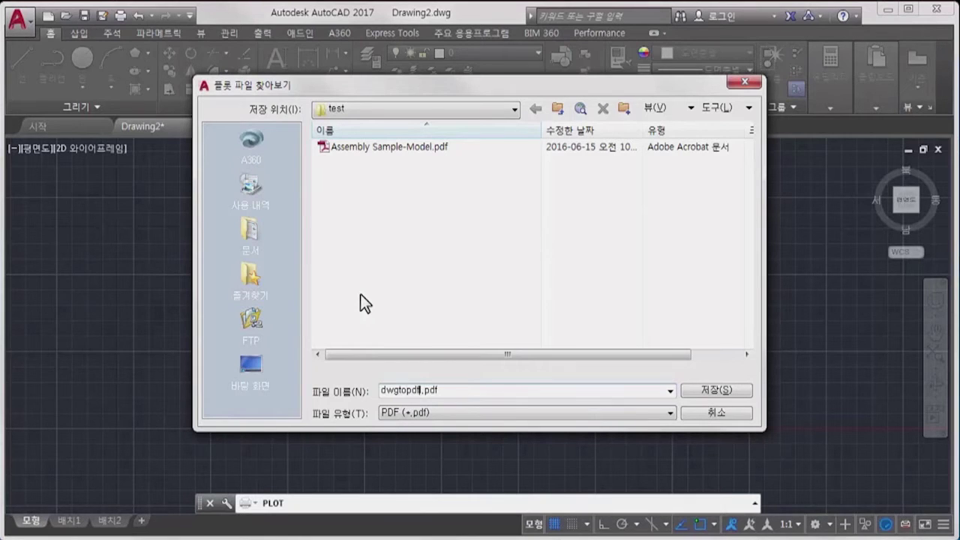
{"action": "type", "text": "-1"}
{"action": "left_click", "coordinate": [713, 395]}
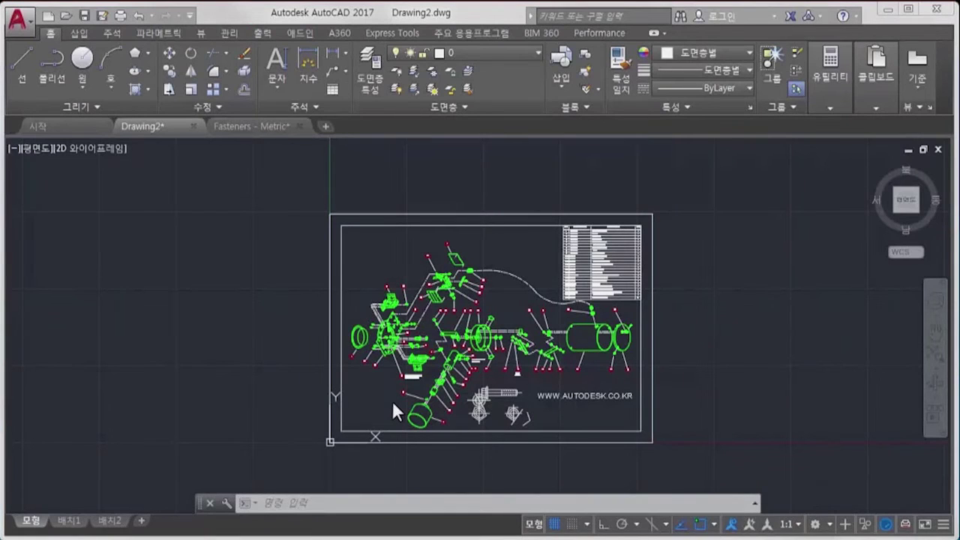
Start another plot reusing the previous plot's page setup, with Adobe PDF as the plotter.
{"action": "type", "text": "plot"}
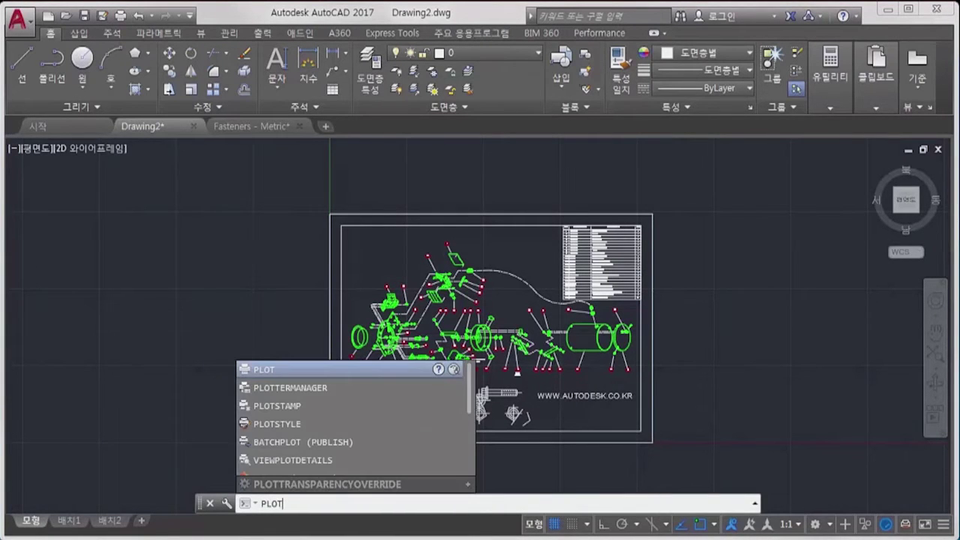
{"action": "key", "text": "Return"}
{"action": "key", "text": "Return"}
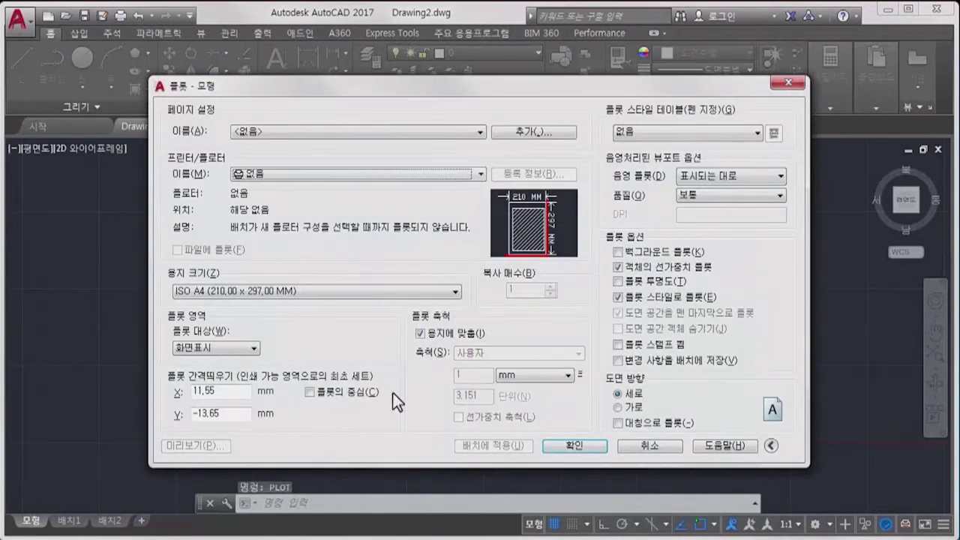
{"action": "left_click", "coordinate": [305, 131]}
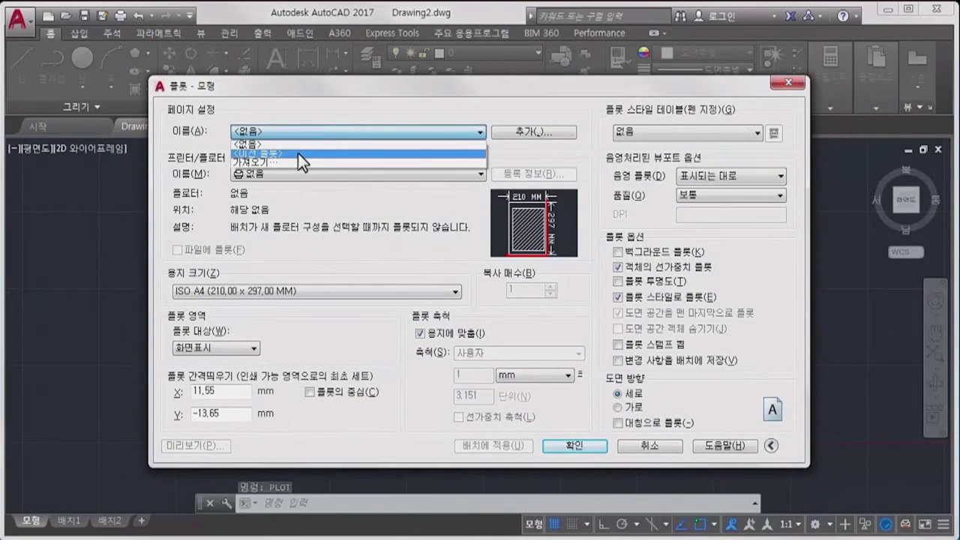
{"action": "left_click", "coordinate": [296, 153]}
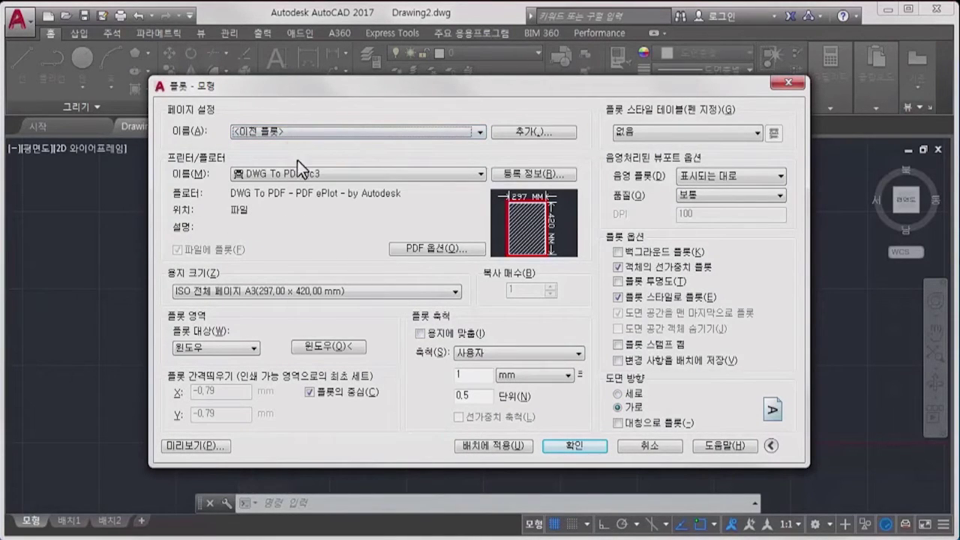
{"action": "left_click", "coordinate": [300, 174]}
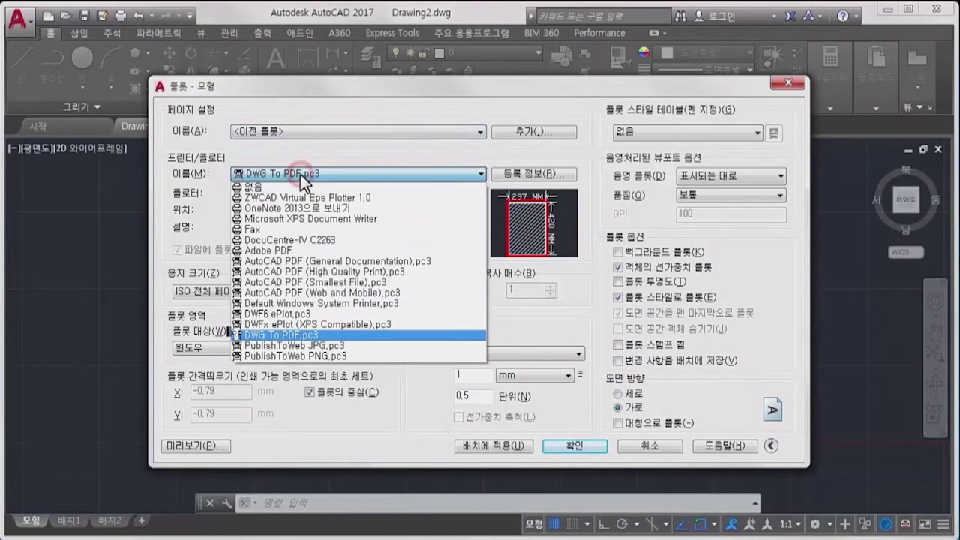
{"action": "left_click", "coordinate": [290, 250]}
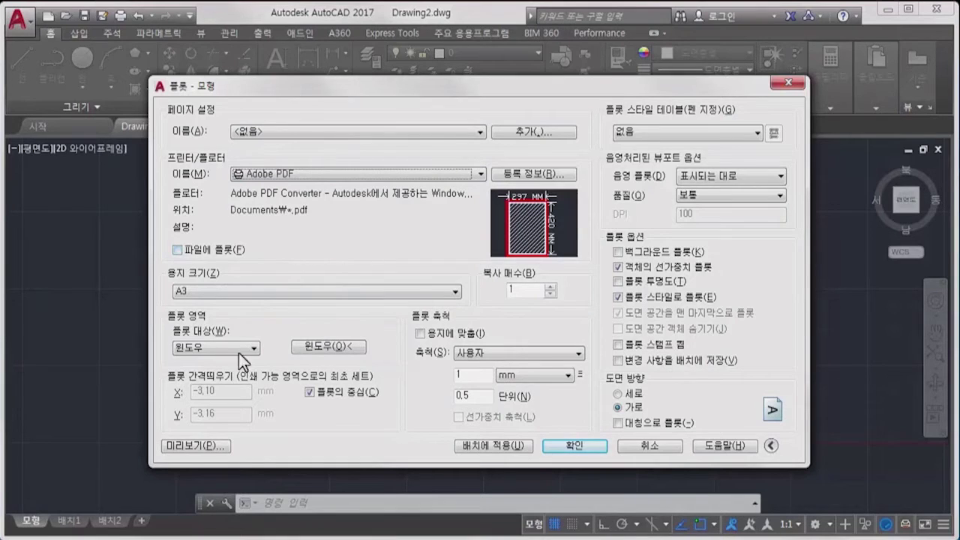
Preview the Adobe PDF plot despite the annotation scale mismatch and inspect the parts and their balloons.
{"action": "left_click", "coordinate": [203, 448]}
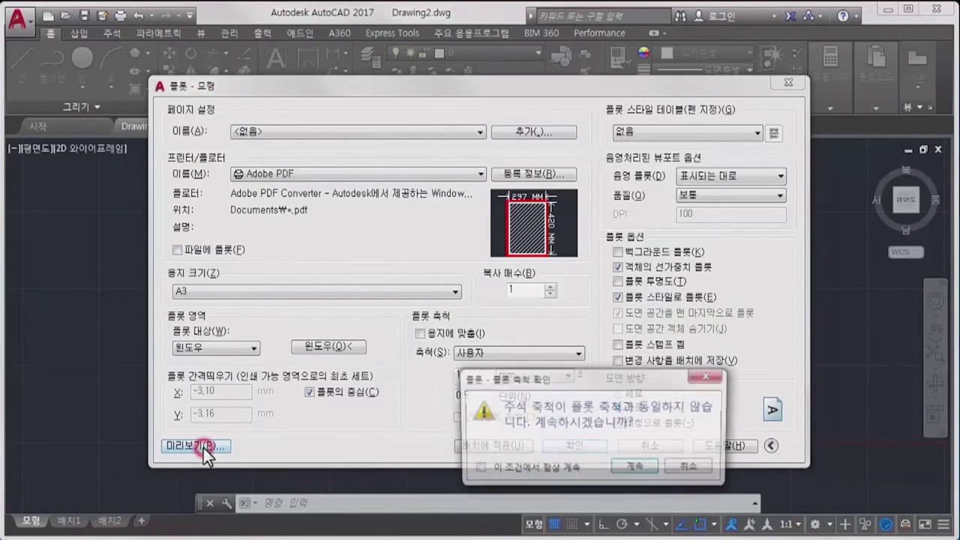
{"action": "left_click", "coordinate": [627, 472]}
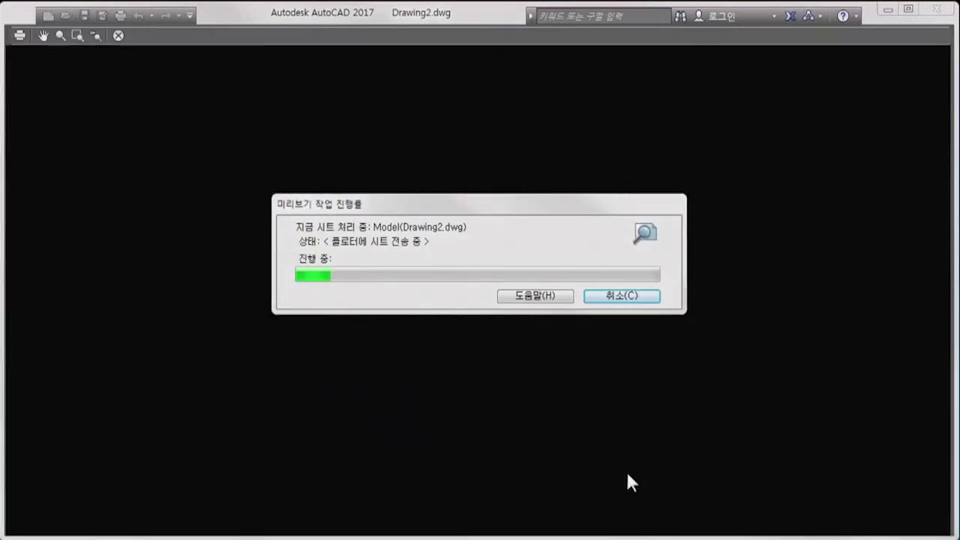
{"action": "scroll", "coordinate": [482, 370], "scroll_direction": "up", "scroll_amount": 3}
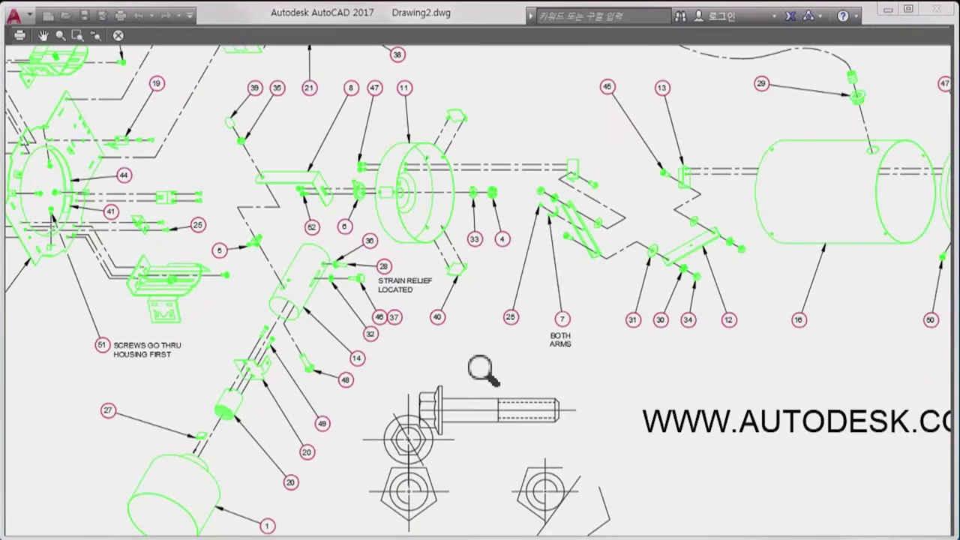
{"action": "middle_click_drag", "start_coordinate": [420, 189], "coordinate": [455, 321]}
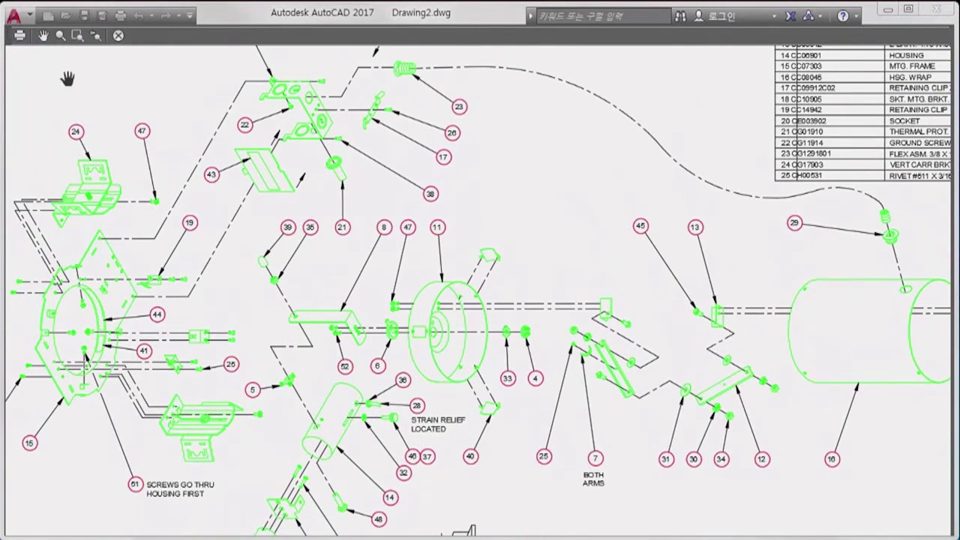
Plot the previewed sheet and save it as dwgtopdf-2.pdf in the test folder.
{"action": "left_click", "coordinate": [19, 36]}
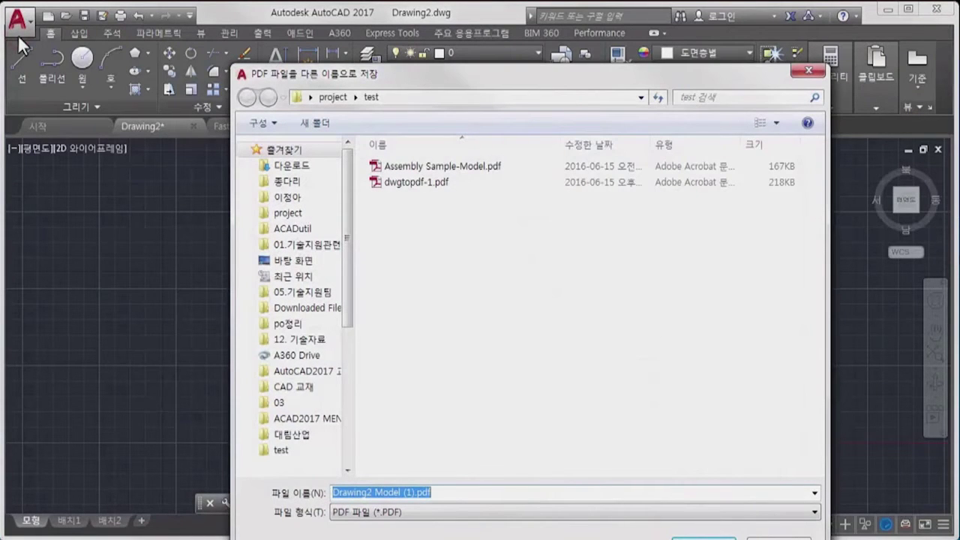
{"action": "left_click_drag", "start_coordinate": [385, 79], "coordinate": [380, 42]}
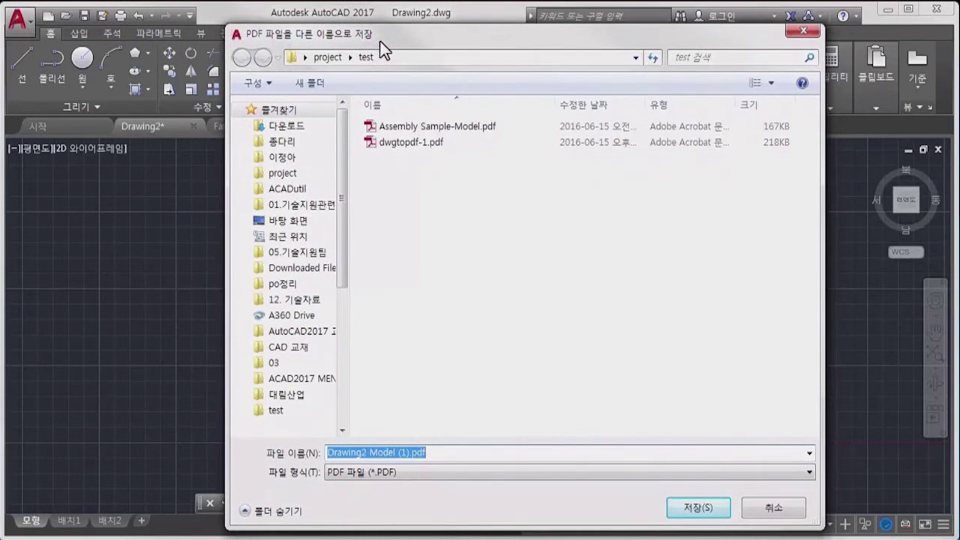
{"action": "left_click", "coordinate": [436, 143]}
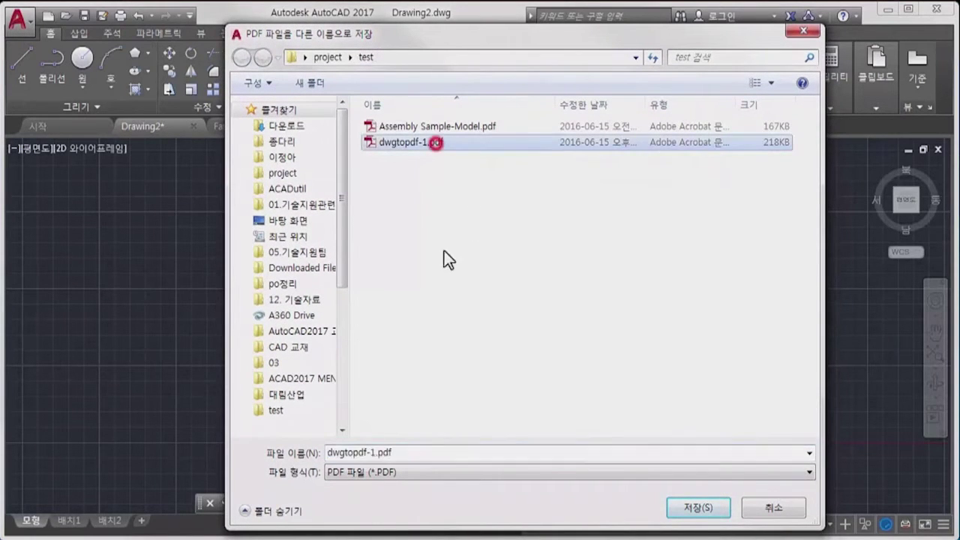
{"action": "left_click", "coordinate": [370, 452]}
{"action": "left_click", "coordinate": [375, 452]}
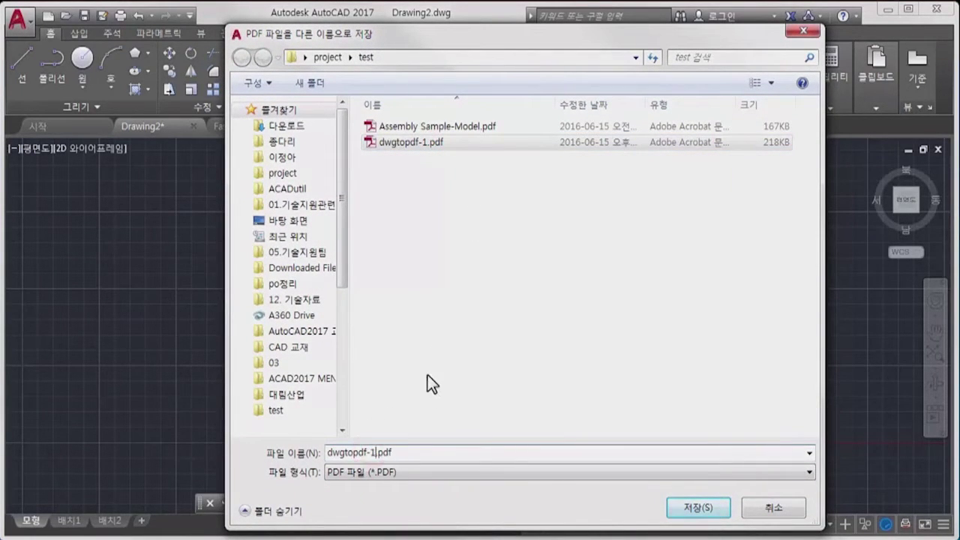
{"action": "key", "text": "BackSpace"}
{"action": "type", "text": "2"}
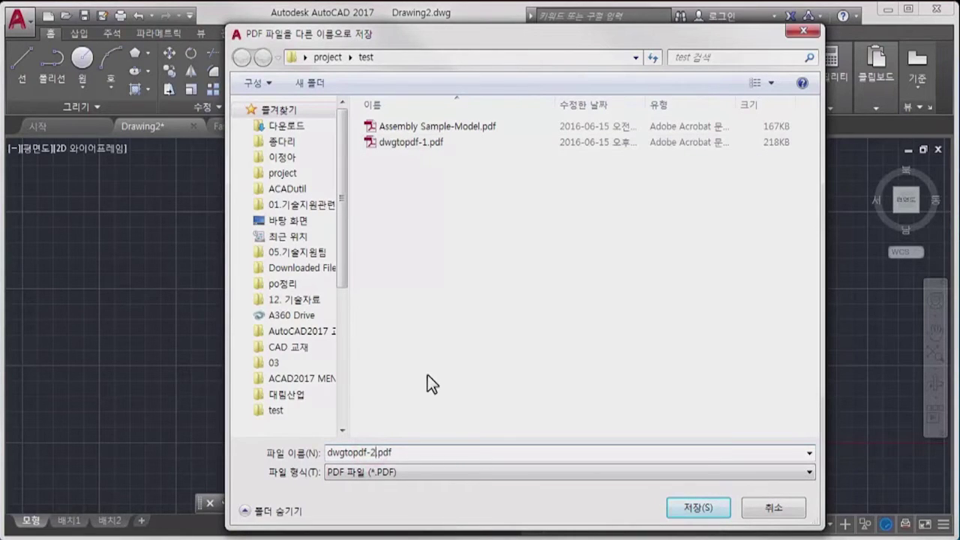
{"action": "left_click", "coordinate": [696, 509]}
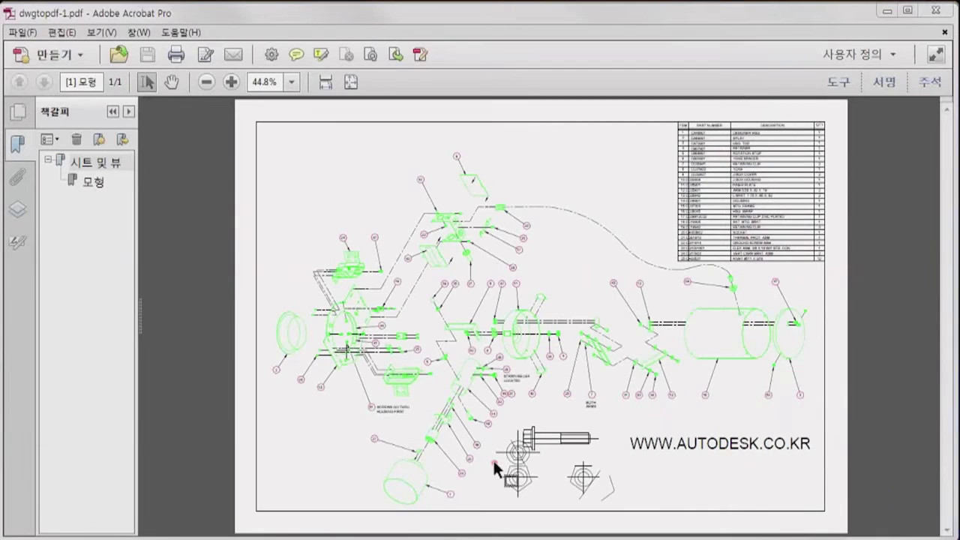
Examine dwgtopdf-1.pdf in Adobe Acrobat Pro at 150%, from the central parts to the bolt and the web address text.
{"action": "left_click", "coordinate": [494, 463]}
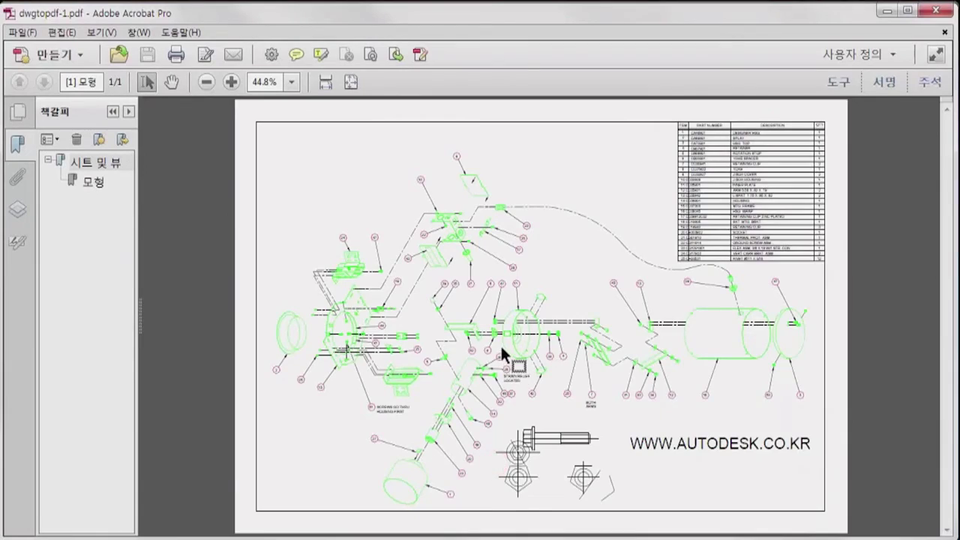
{"action": "scroll", "coordinate": [501, 347], "scroll_direction": "up", "scroll_amount": 5, "text": "ctrl"}
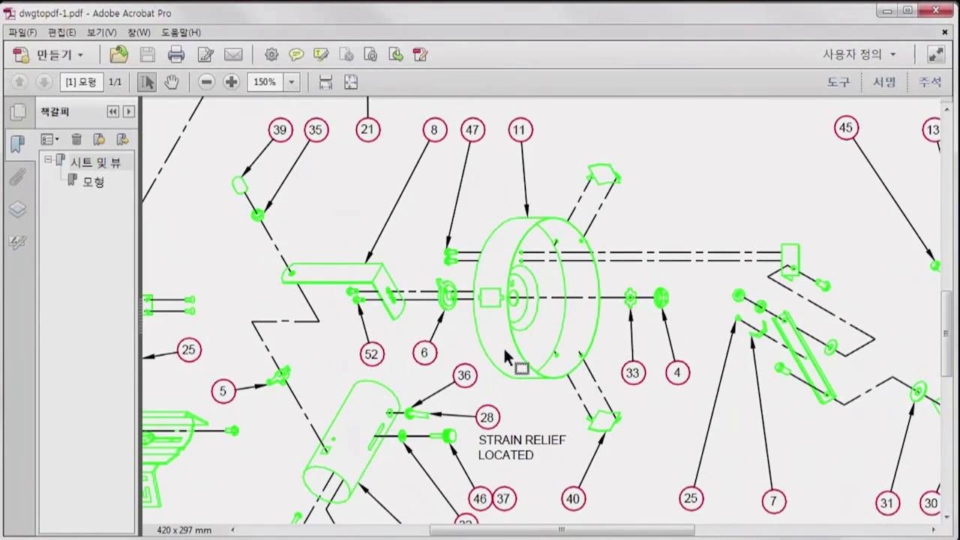
{"action": "mouse_move", "coordinate": [673, 439]}
{"action": "left_mouse_down"}
{"action": "mouse_move", "coordinate": [617, 347]}
{"action": "mouse_move", "coordinate": [449, 215]}
{"action": "left_mouse_up"}
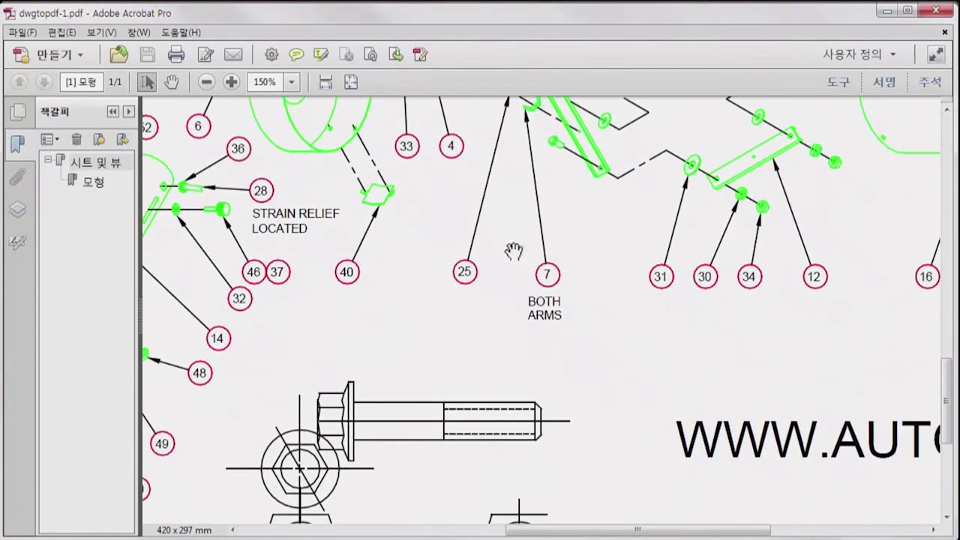
{"action": "mouse_move", "coordinate": [647, 306]}
{"action": "left_mouse_down"}
{"action": "mouse_move", "coordinate": [407, 270]}
{"action": "mouse_move", "coordinate": [296, 272]}
{"action": "left_mouse_up"}
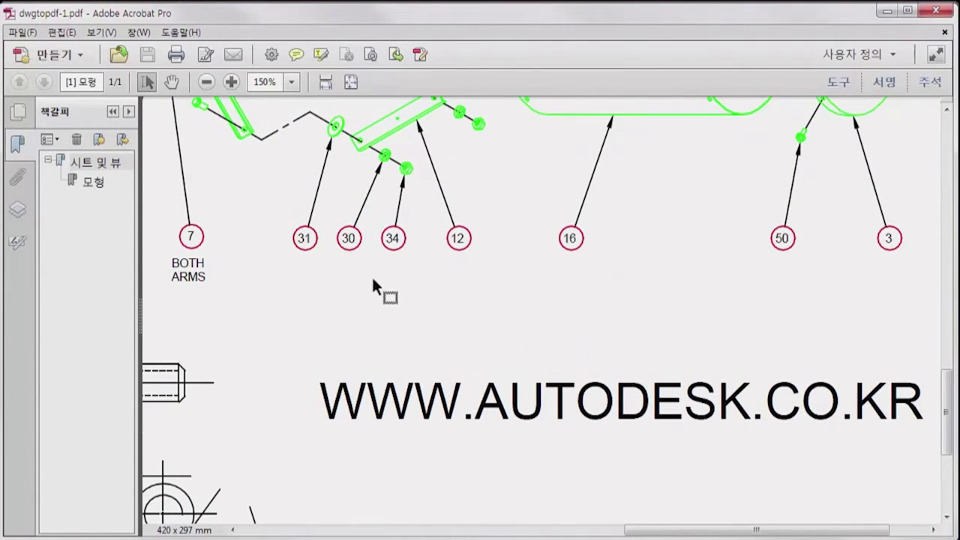
{"action": "key", "text": "ctrl+f"}
{"action": "type", "text": "auto"}
{"action": "key", "text": "Return"}
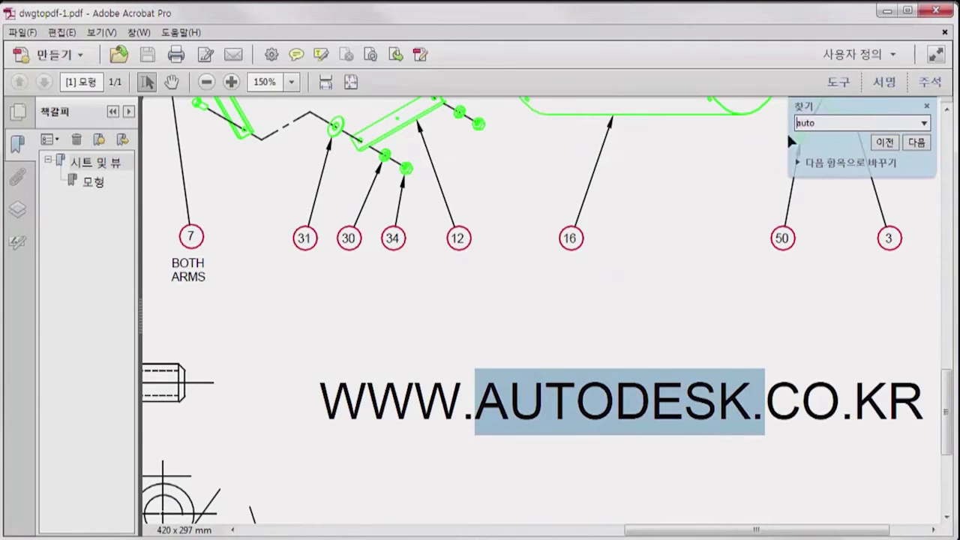
{"action": "left_click", "coordinate": [927, 105]}
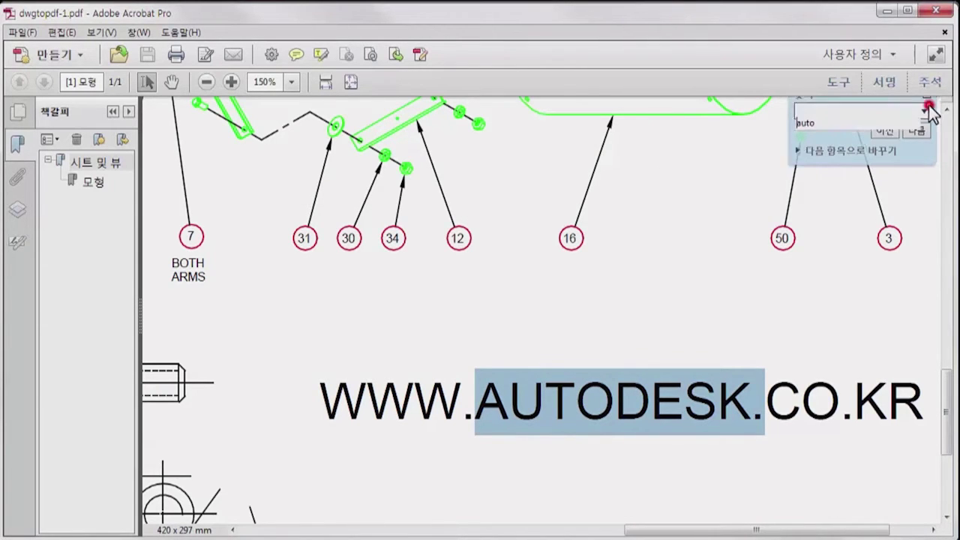
{"action": "left_click", "coordinate": [667, 239]}
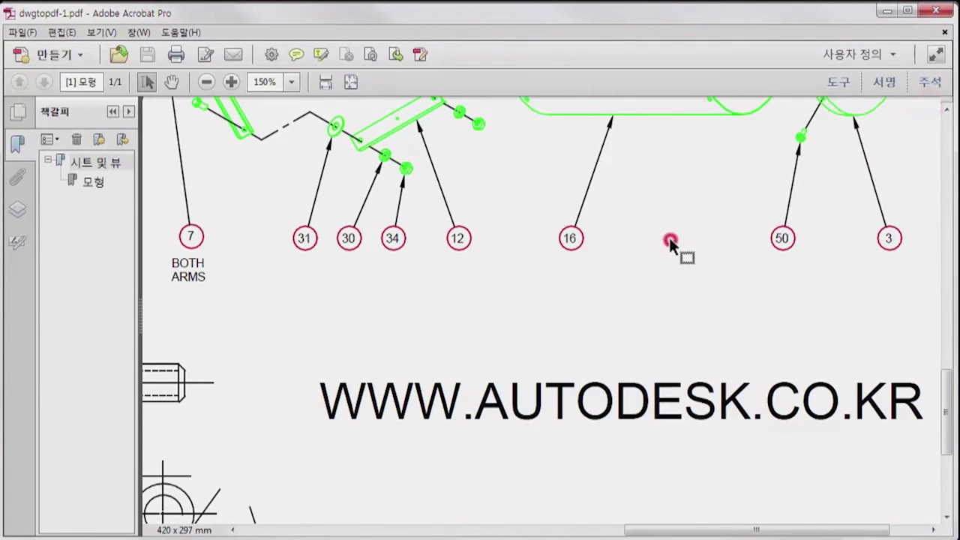
{"action": "left_click", "coordinate": [608, 396]}
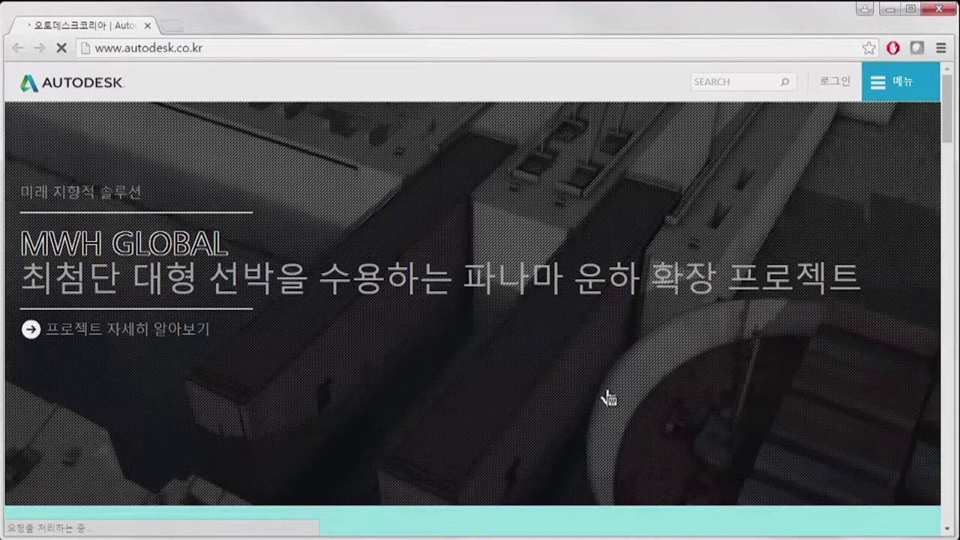
Look through the linked Autodesk Korea homepage down to the BIM section, close it, and return to dwgtopdf-1.pdf.
{"action": "scroll", "coordinate": [607, 390], "scroll_direction": "down", "scroll_amount": 6}
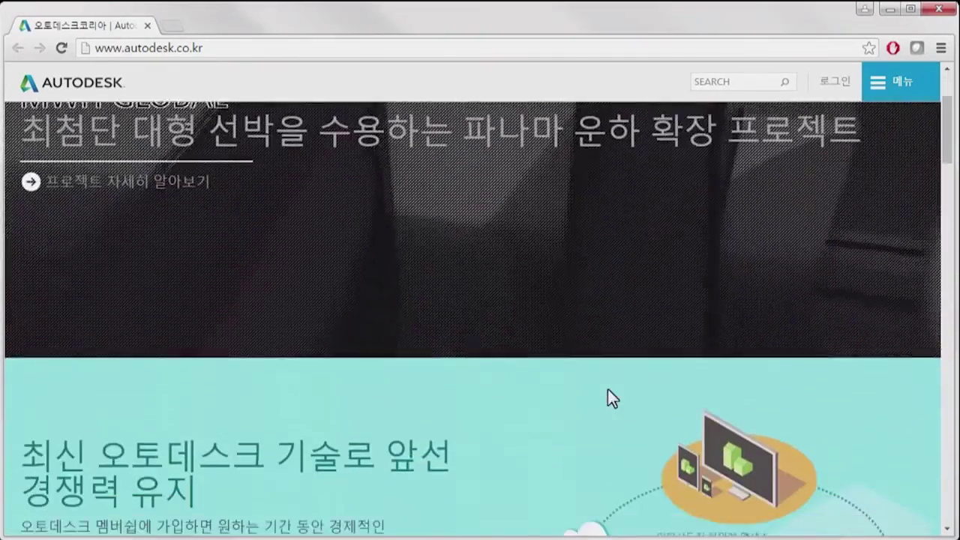
{"action": "scroll", "coordinate": [608, 389], "scroll_direction": "down", "scroll_amount": 4}
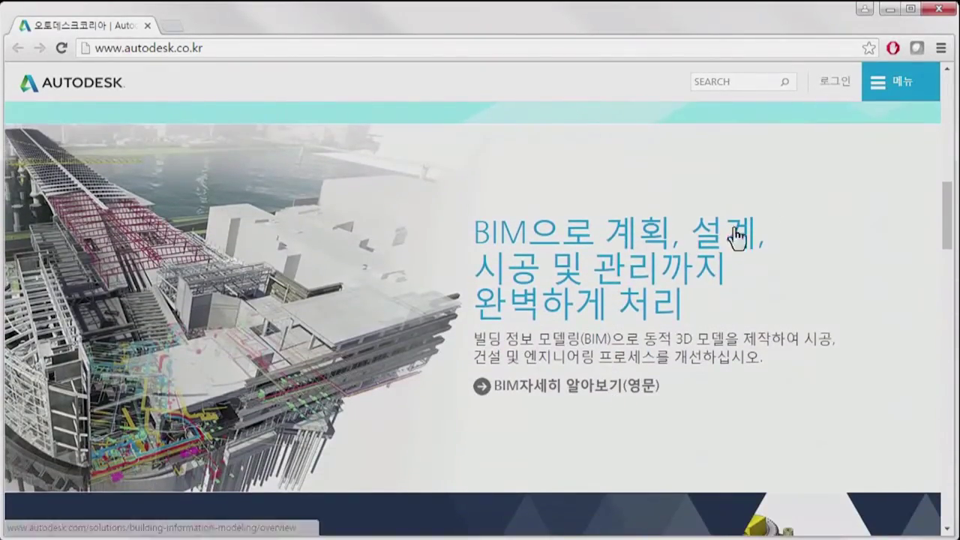
{"action": "left_click", "coordinate": [933, 12]}
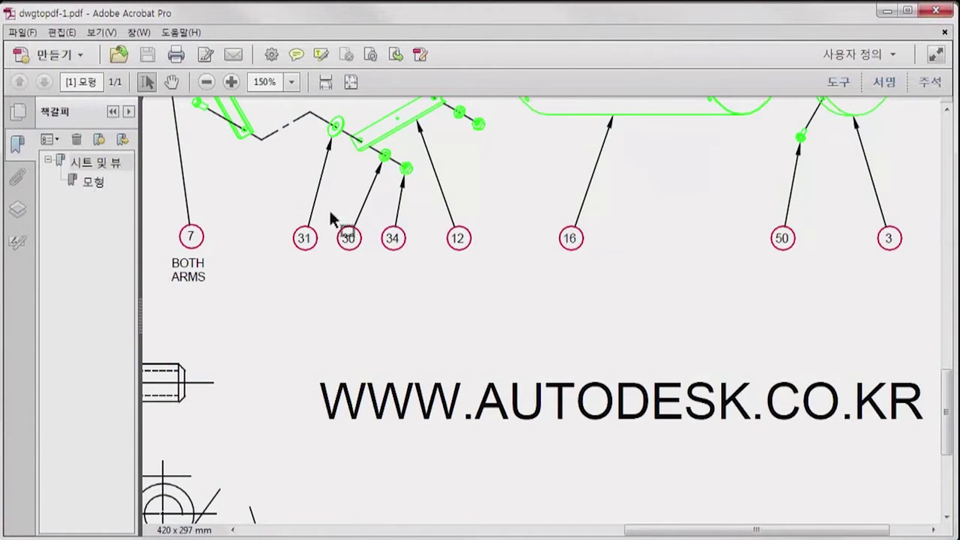
Check the attachments of dwgtopdf-1.pdf, list its layers, and bring the whole sheet into view.
{"action": "left_click", "coordinate": [18, 178]}
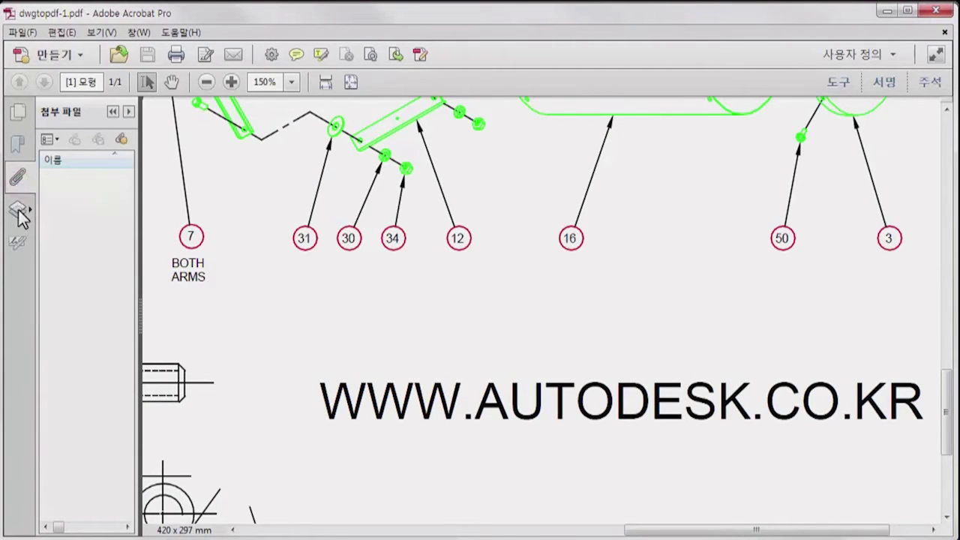
{"action": "left_click", "coordinate": [18, 210]}
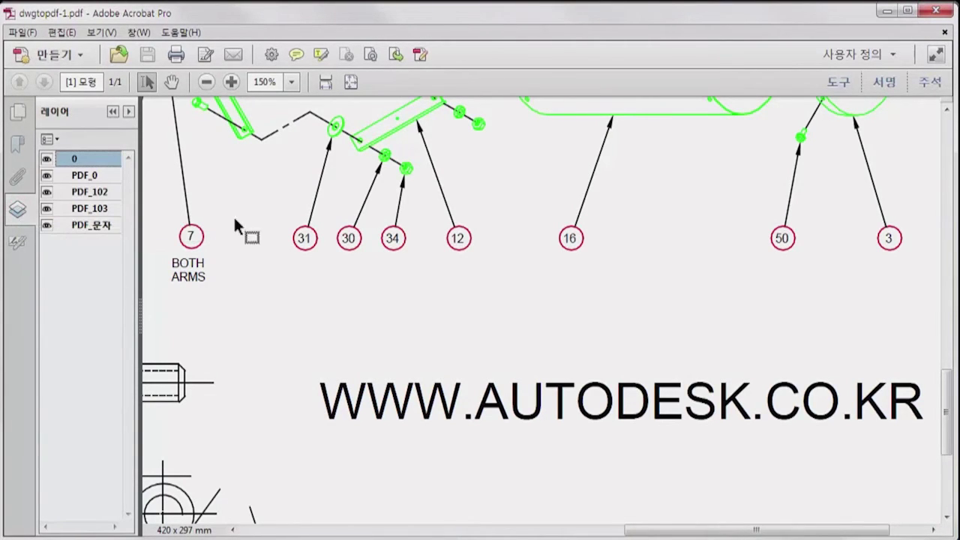
{"action": "left_click", "coordinate": [320, 302]}
{"action": "scroll", "coordinate": [320, 301], "scroll_direction": "down", "scroll_amount": 4, "text": "ctrl"}
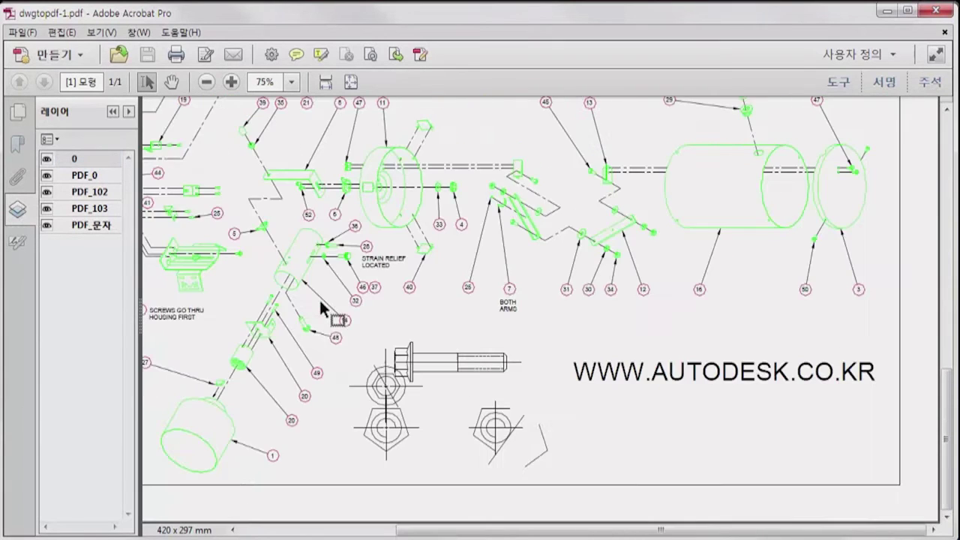
{"action": "scroll", "coordinate": [320, 304], "scroll_direction": "down", "scroll_amount": 3, "text": "ctrl"}
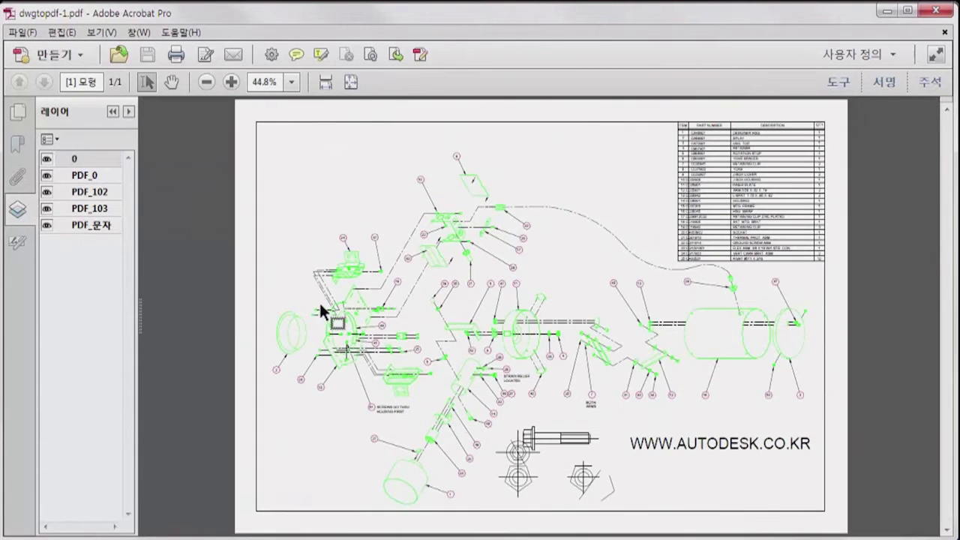
Hide and show again the layers PDF_0, PDF_102, PDF_103 and PDF_문자, one at a time.
{"action": "left_click", "coordinate": [46, 176]}
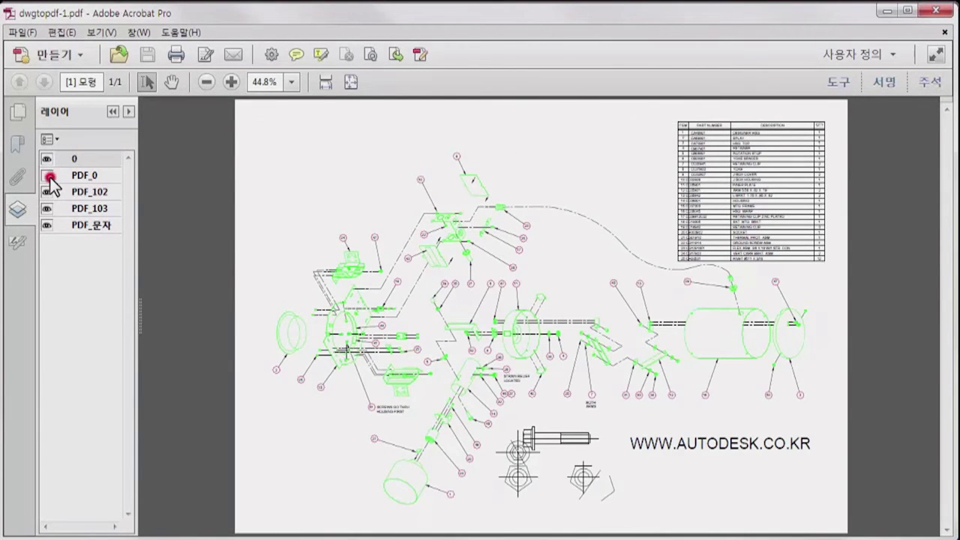
{"action": "left_click", "coordinate": [47, 175]}
{"action": "left_click", "coordinate": [46, 191]}
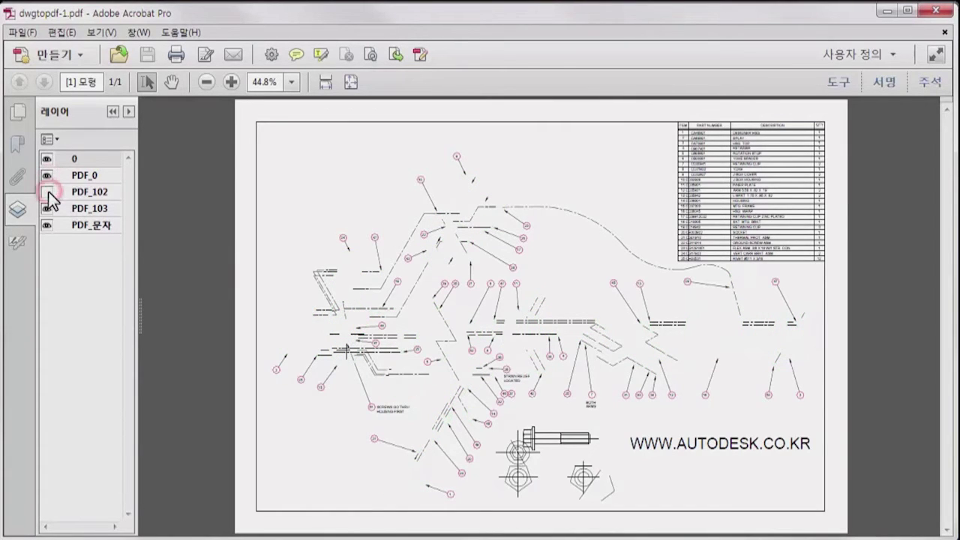
{"action": "left_click", "coordinate": [47, 192]}
{"action": "left_click", "coordinate": [47, 209]}
{"action": "left_click", "coordinate": [47, 208]}
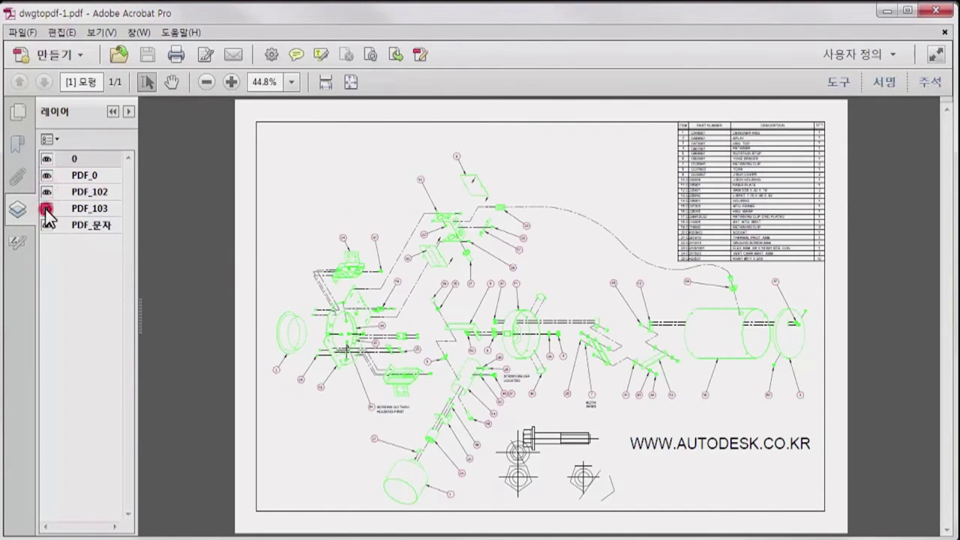
{"action": "left_click", "coordinate": [46, 225]}
{"action": "left_click", "coordinate": [45, 226]}
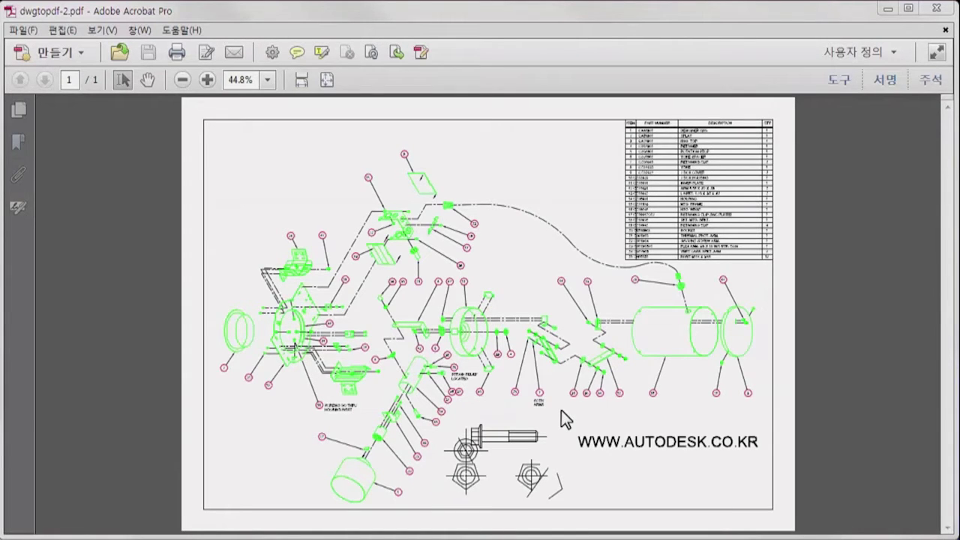
{"action": "left_click", "coordinate": [561, 410]}
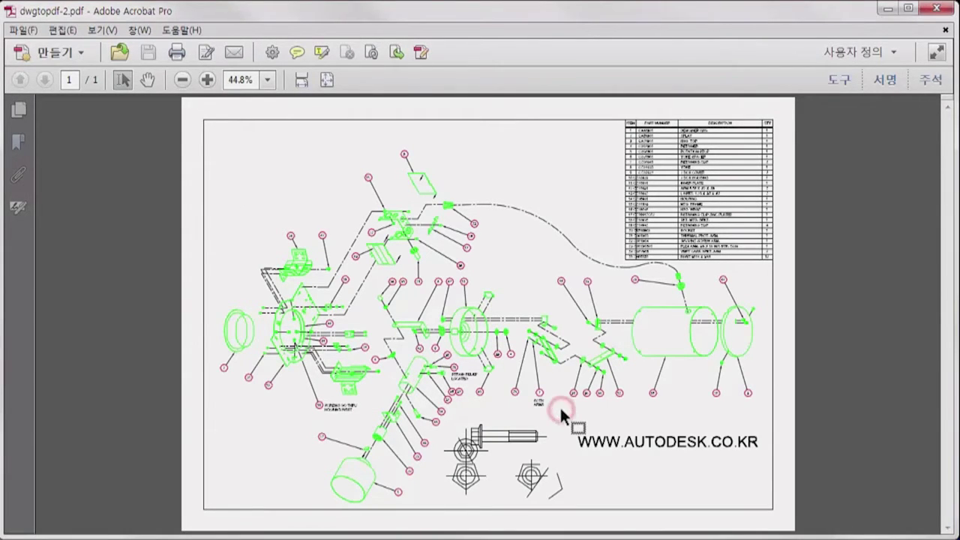
{"action": "scroll", "coordinate": [492, 379], "scroll_direction": "up", "scroll_amount": 4, "text": "ctrl"}
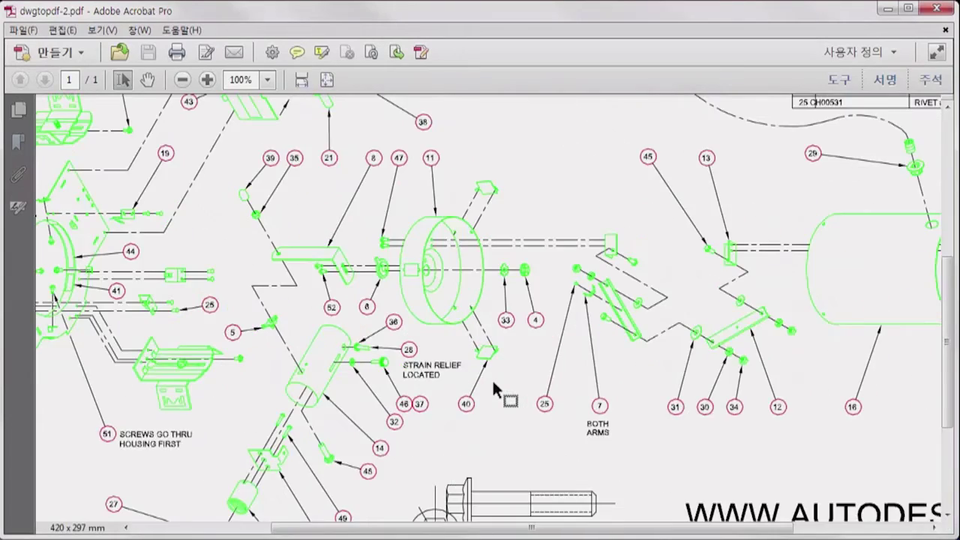
{"action": "scroll", "coordinate": [492, 379], "scroll_direction": "up", "scroll_amount": 1, "text": "ctrl"}
{"action": "mouse_move", "coordinate": [510, 317]}
{"action": "left_mouse_down"}
{"action": "mouse_move", "coordinate": [394, 285]}
{"action": "mouse_move", "coordinate": [180, 164]}
{"action": "mouse_move", "coordinate": [465, 291]}
{"action": "mouse_move", "coordinate": [420, 274]}
{"action": "left_mouse_up"}
{"action": "left_click_drag", "start_coordinate": [537, 396], "coordinate": [762, 412]}
{"action": "left_click", "coordinate": [789, 416]}
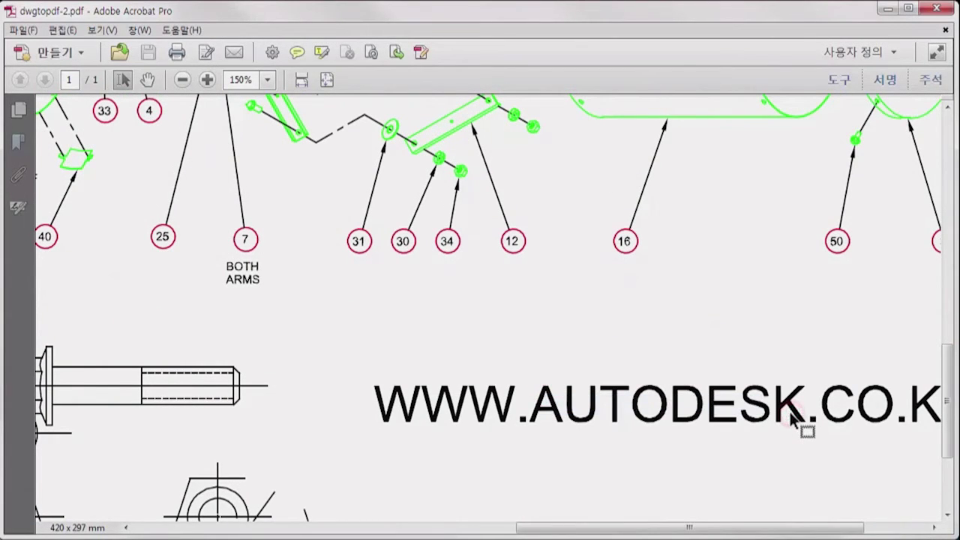
Search dwgtopdf-2.pdf for "auto" without running text recognition, and check its bookmarks and attachments.
{"action": "key", "text": "ctrl+f"}
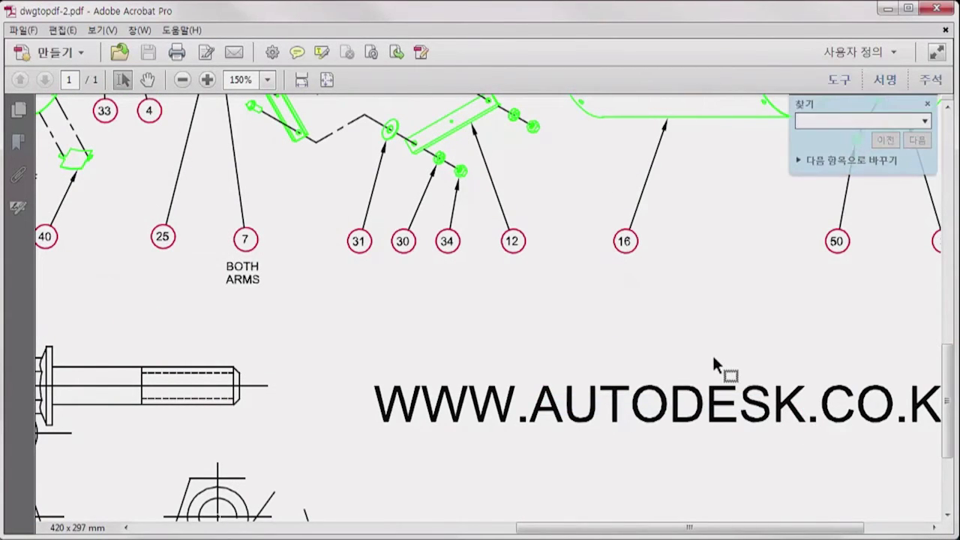
{"action": "type", "text": "auto"}
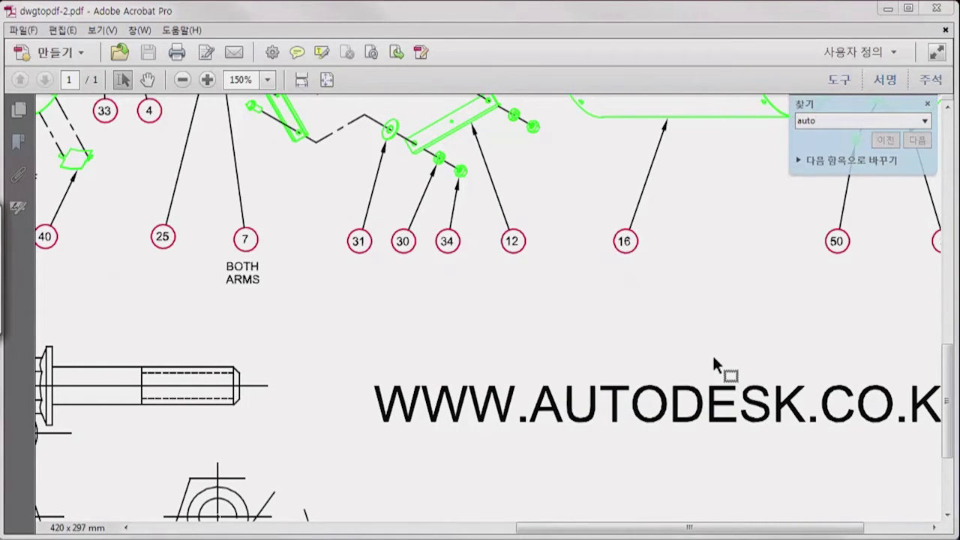
{"action": "left_click_drag", "start_coordinate": [0, 221], "coordinate": [541, 252]}
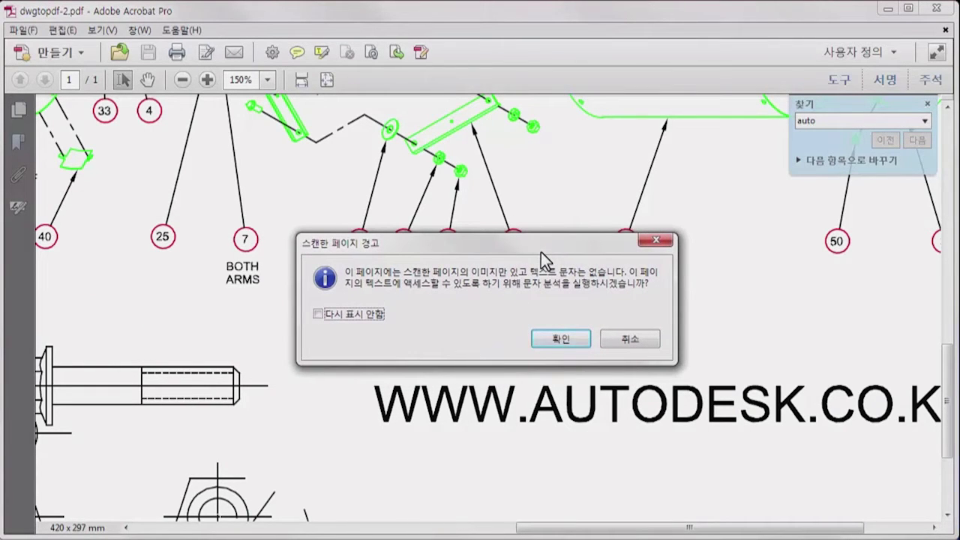
{"action": "left_click", "coordinate": [608, 339]}
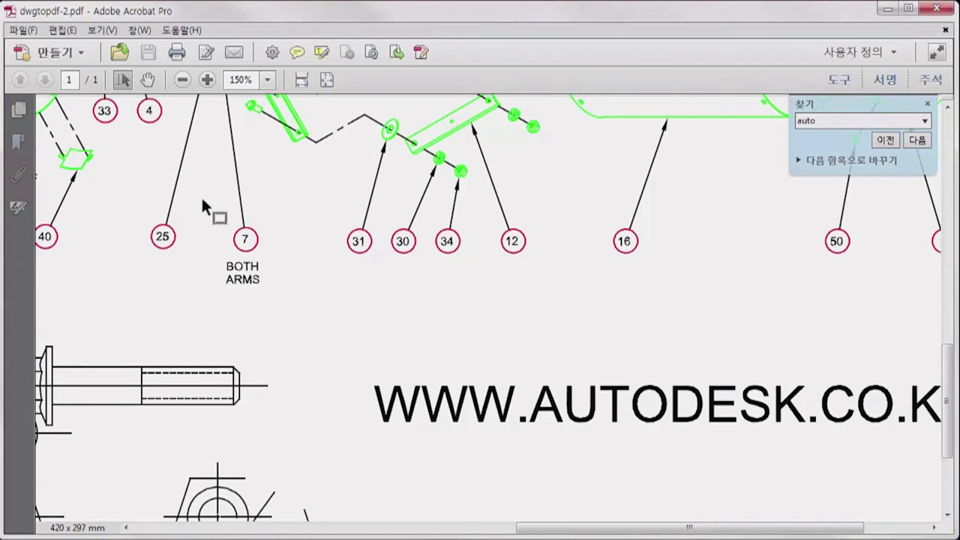
{"action": "left_click", "coordinate": [18, 142]}
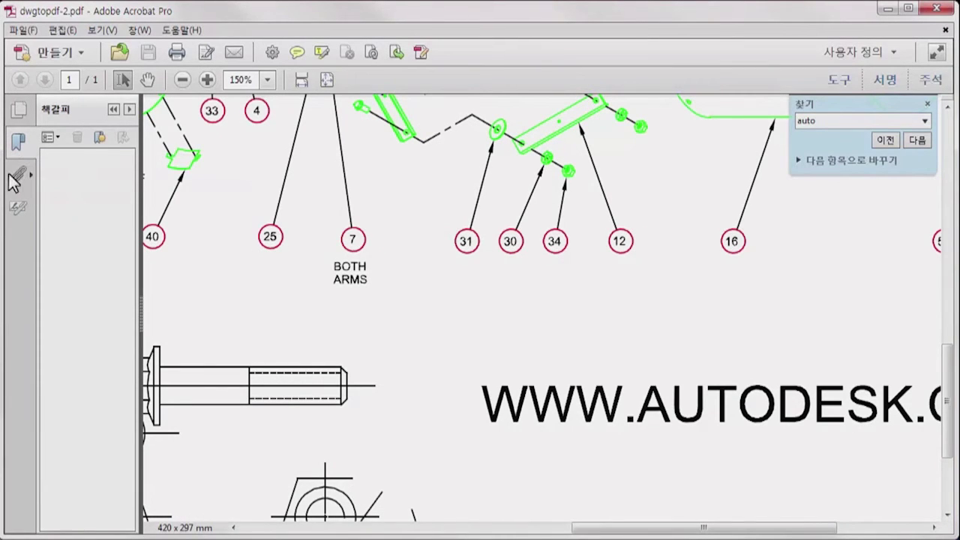
{"action": "left_click", "coordinate": [16, 177]}
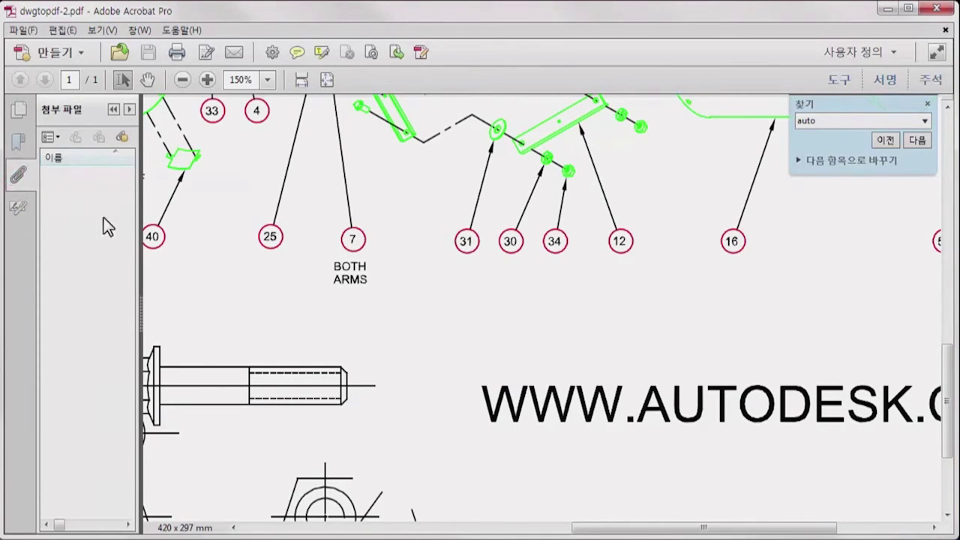
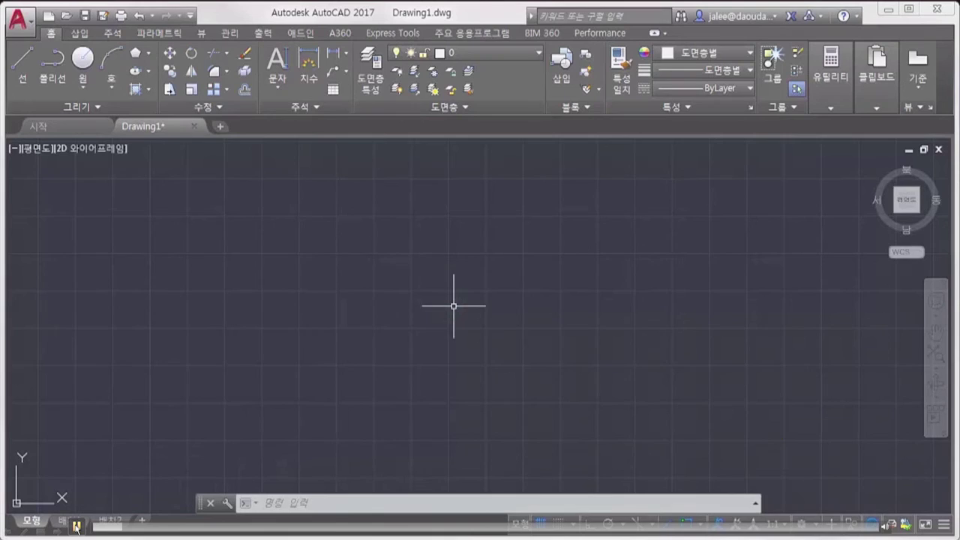
Switch to AutoCAD and set the MENUBAR system variable to 1 in Drawing1.dwg.
{"action": "type", "text": "MENUBAR"}
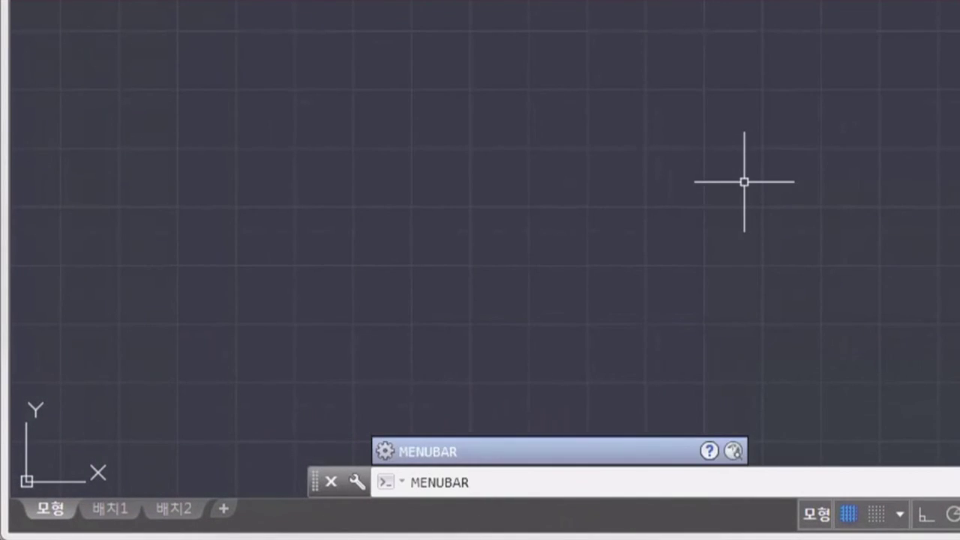
{"action": "key", "text": "Return"}
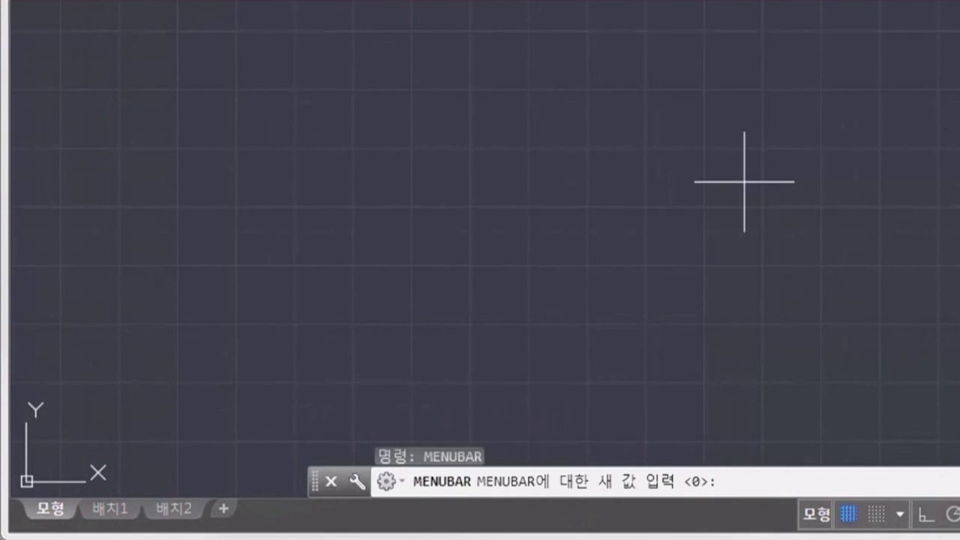
{"action": "type", "text": "1"}
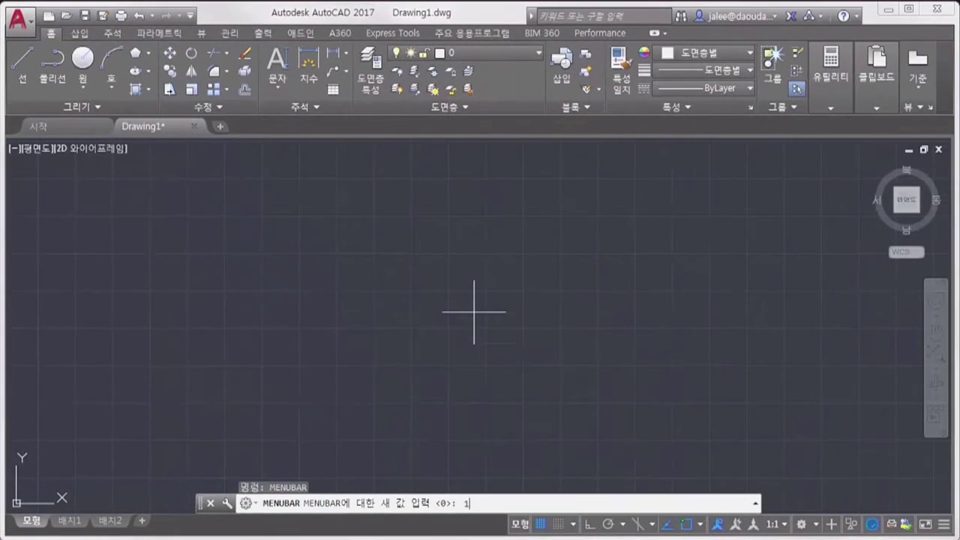
{"action": "key", "text": "Return"}
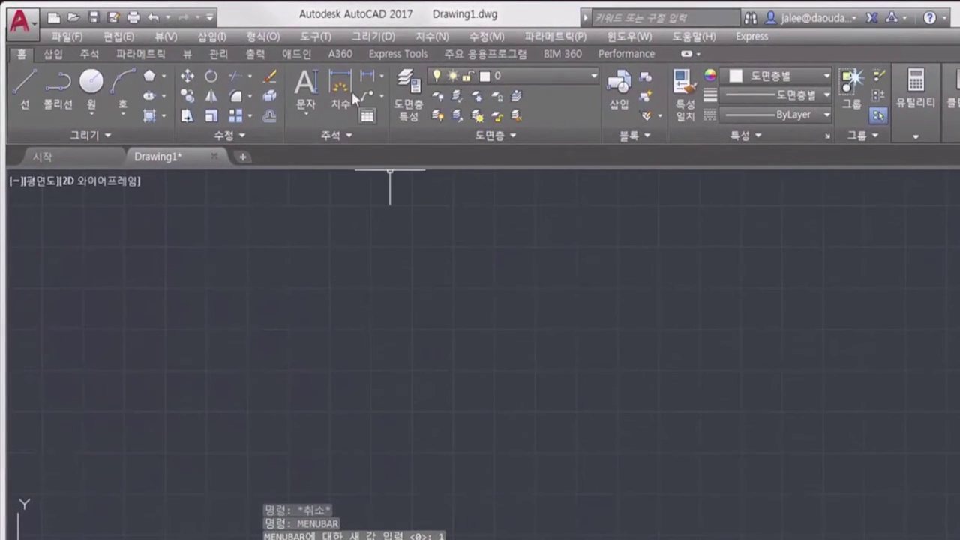
Display AutoCAD's 그리기 (Draw) toolbar.
{"action": "left_click", "coordinate": [317, 38]}
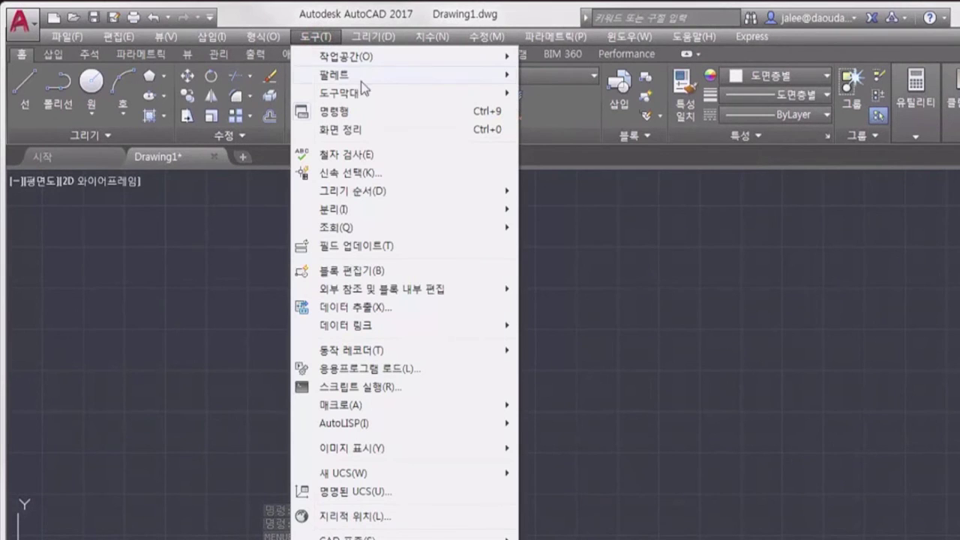
{"action": "mouse_move", "coordinate": [469, 99]}
{"action": "mouse_move", "coordinate": [613, 92]}
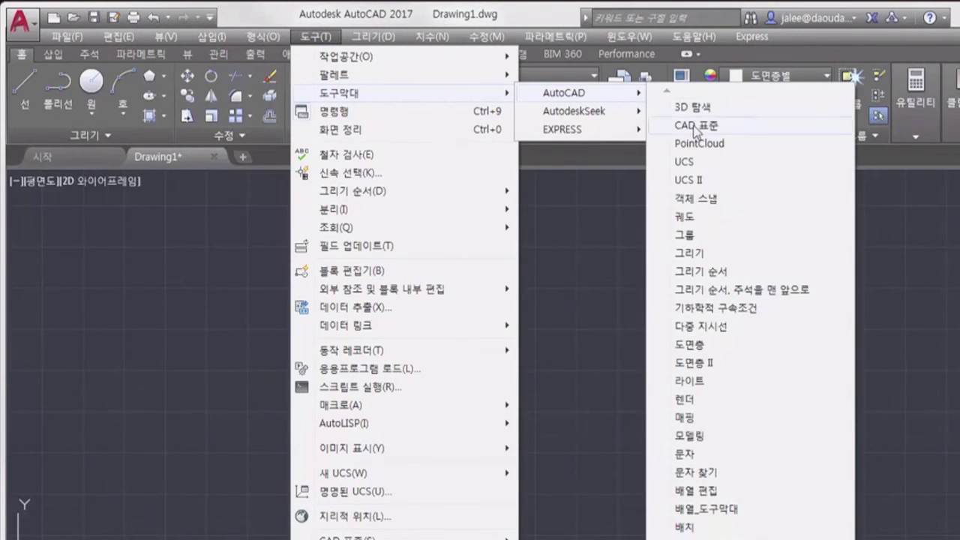
{"action": "left_click", "coordinate": [694, 253]}
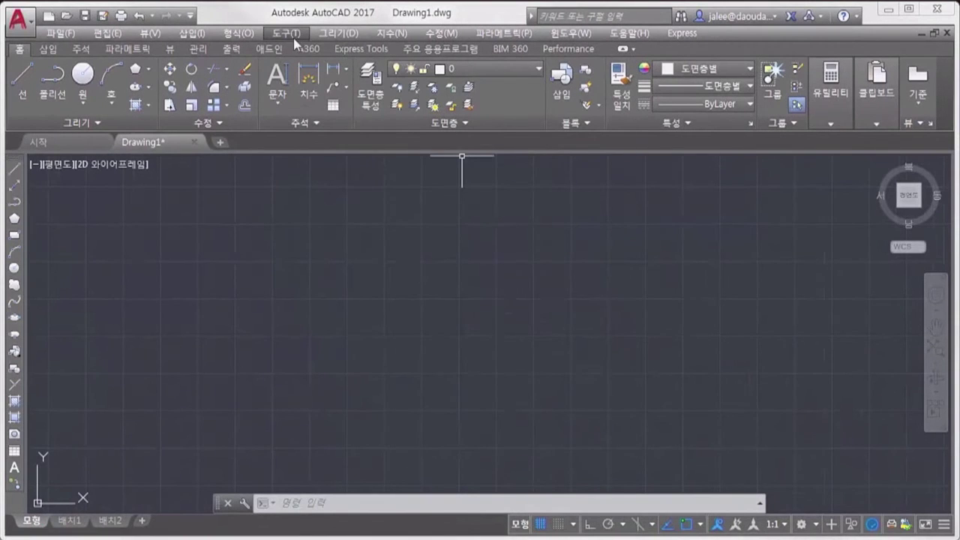
Display AutoCAD's 그리기 순서 (Draw Order) toolbar as well.
{"action": "left_click", "coordinate": [289, 34]}
{"action": "mouse_move", "coordinate": [380, 90]}
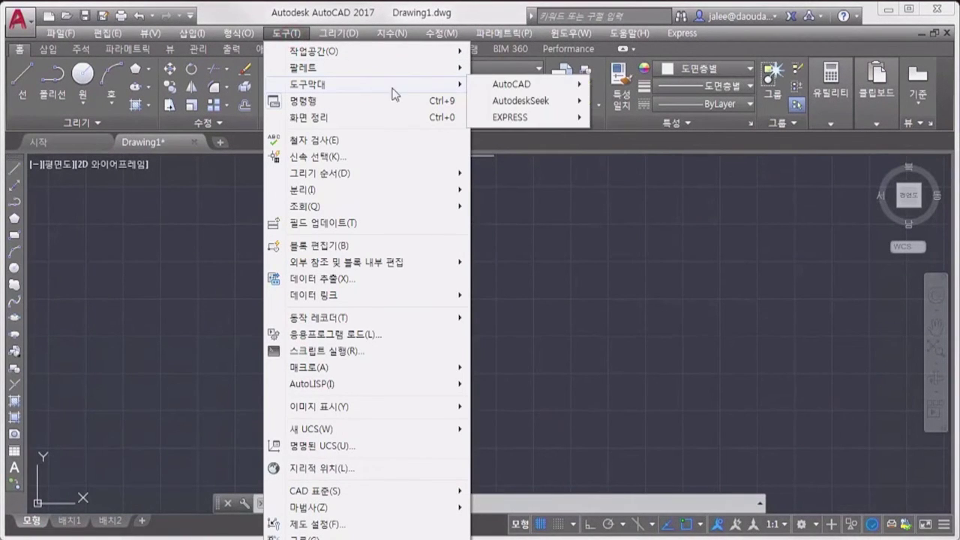
{"action": "mouse_move", "coordinate": [522, 88]}
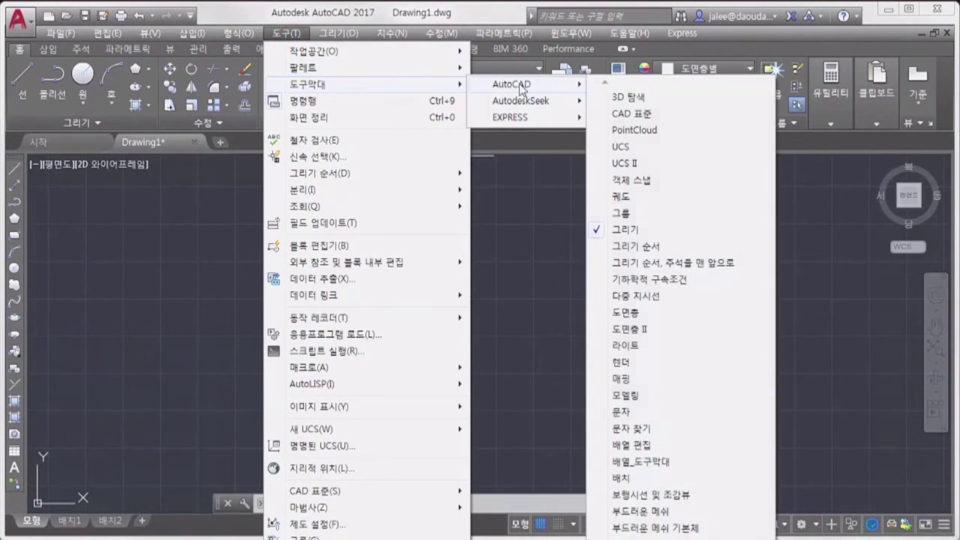
{"action": "left_click", "coordinate": [645, 248]}
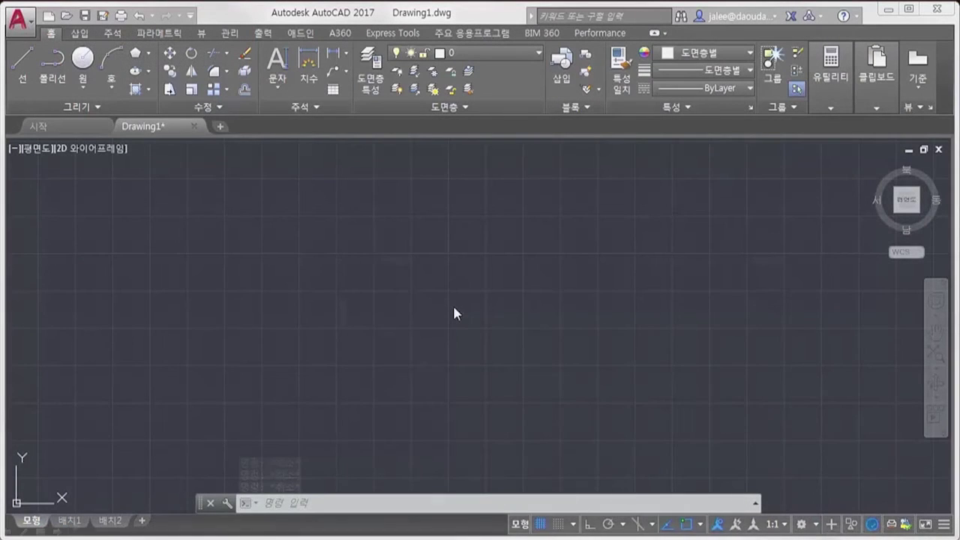
Set the MENUBAR system variable to 1 again to bring back the classic menu bar.
{"action": "type", "text": "MENUBAR"}
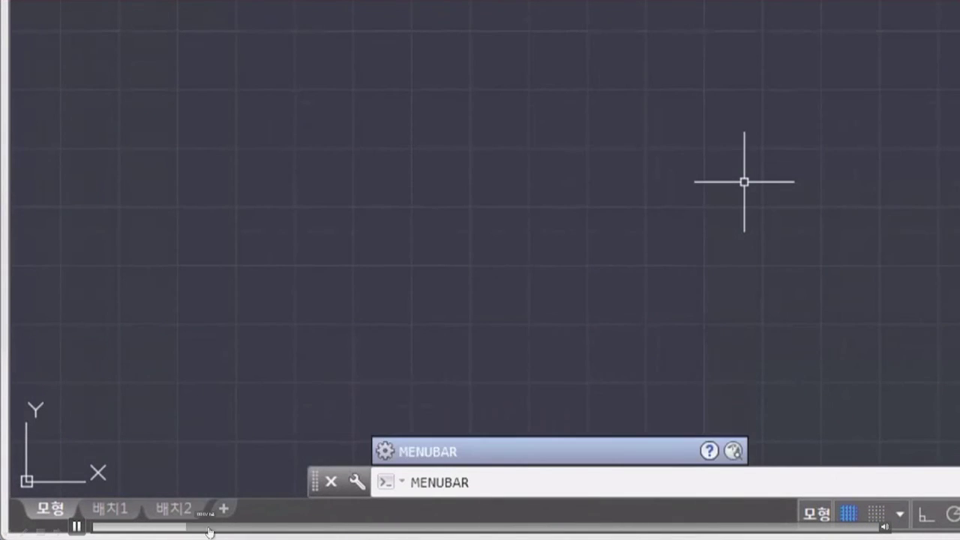
{"action": "key", "text": "Return"}
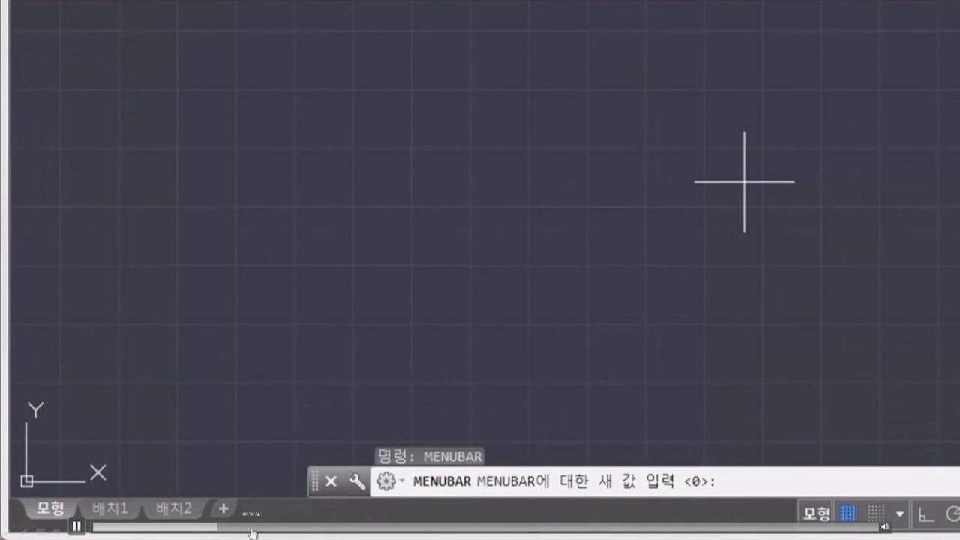
{"action": "type", "text": "1"}
{"action": "key", "text": "Return"}
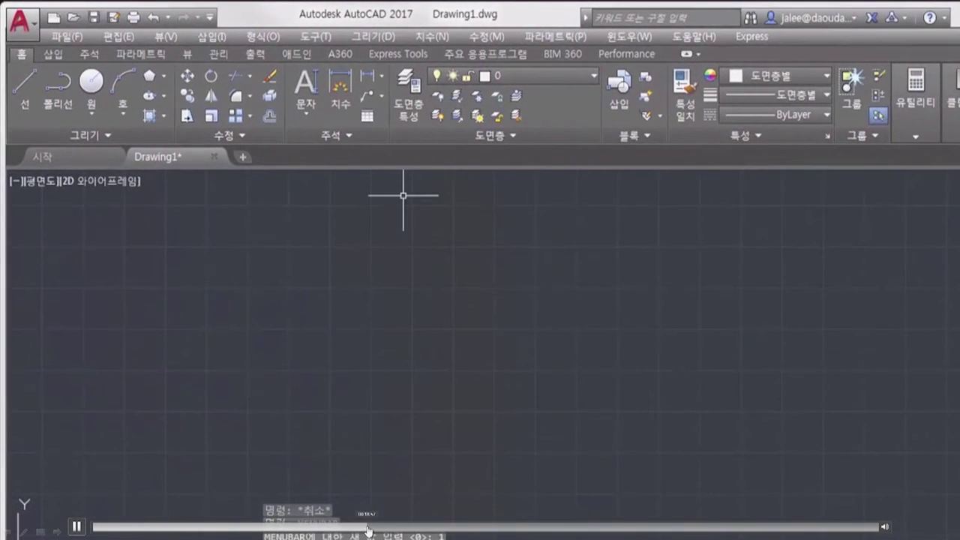
Open AutoCAD's 도구 (Tools) commands to reach the list of available toolbars.
{"action": "left_click", "coordinate": [307, 35]}
{"action": "mouse_move", "coordinate": [458, 97]}
{"action": "left_click", "coordinate": [443, 527]}
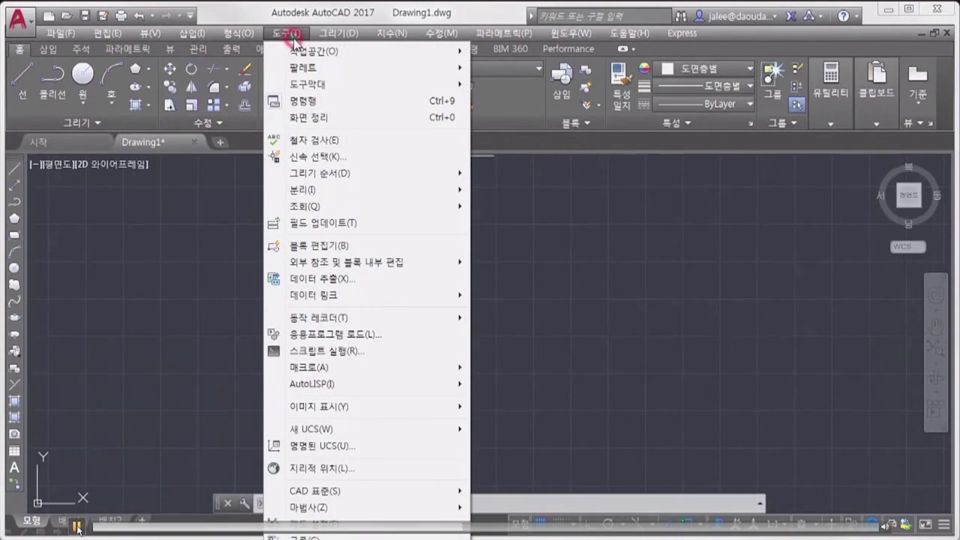
{"action": "left_click", "coordinate": [76, 527]}
{"action": "left_click", "coordinate": [76, 527]}
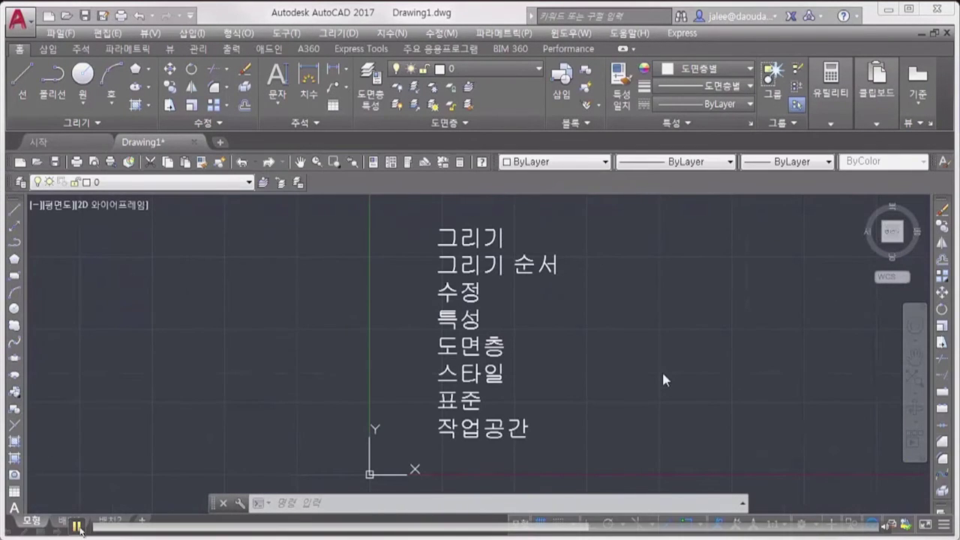
{"action": "left_click", "coordinate": [78, 527]}
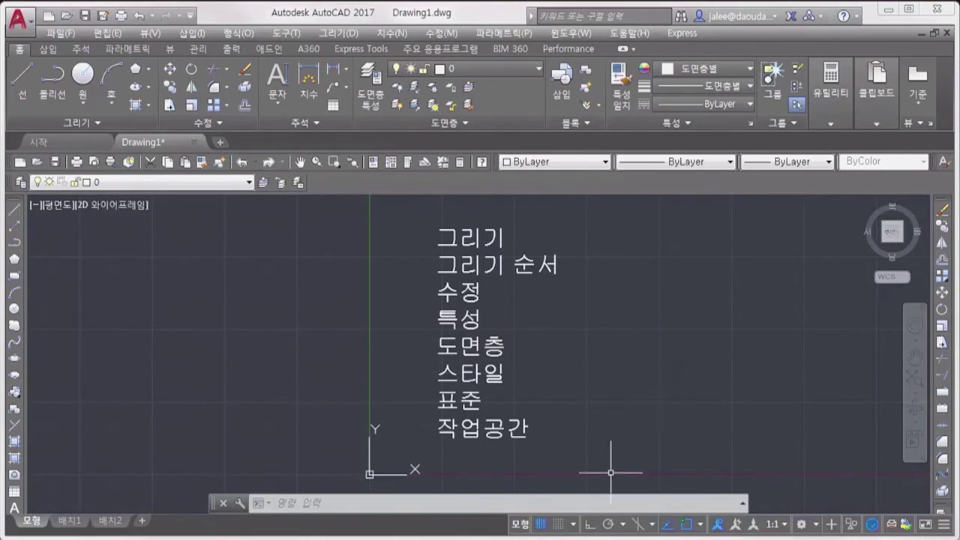
Hide the ribbon with the RIBBONCLOSE command.
{"action": "left_click", "coordinate": [600, 499]}
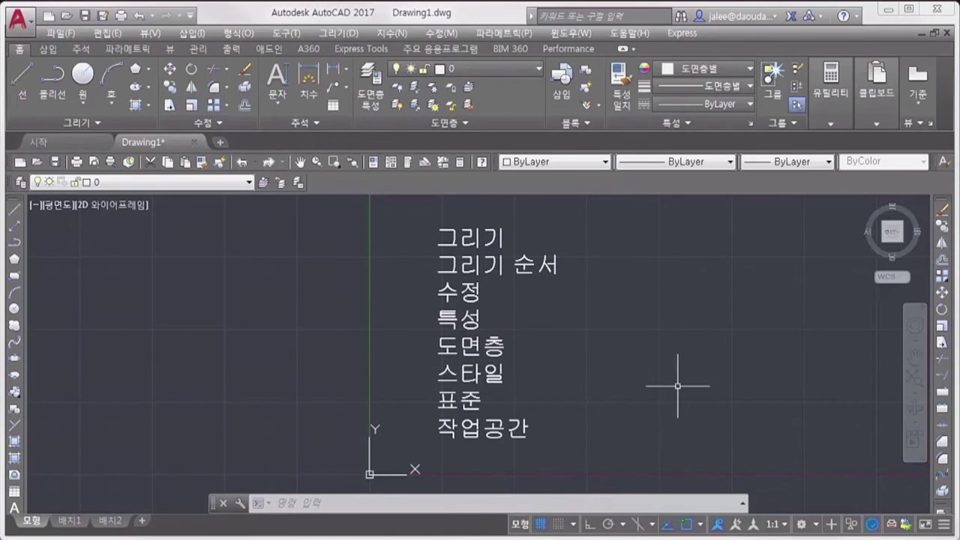
{"action": "type", "text": "RI"}
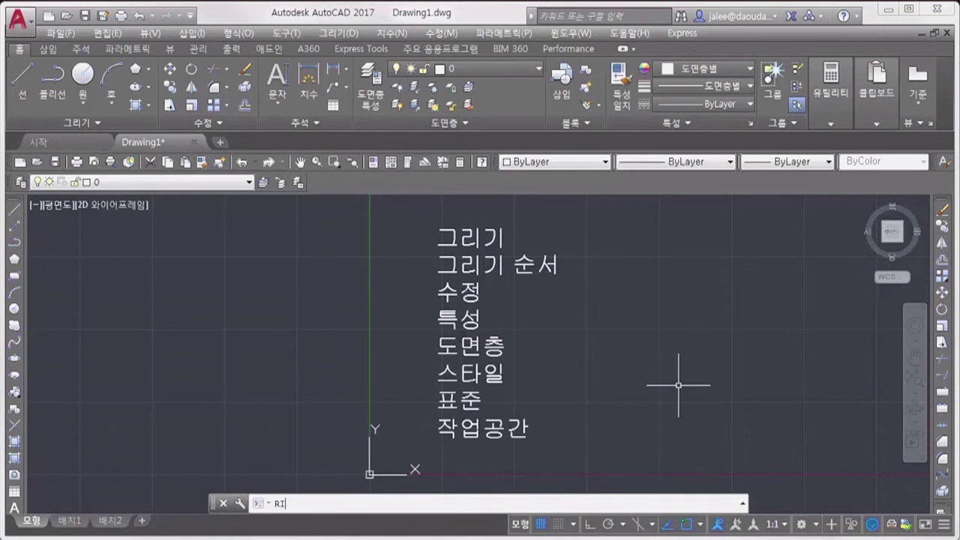
{"action": "type", "text": "BBON"}
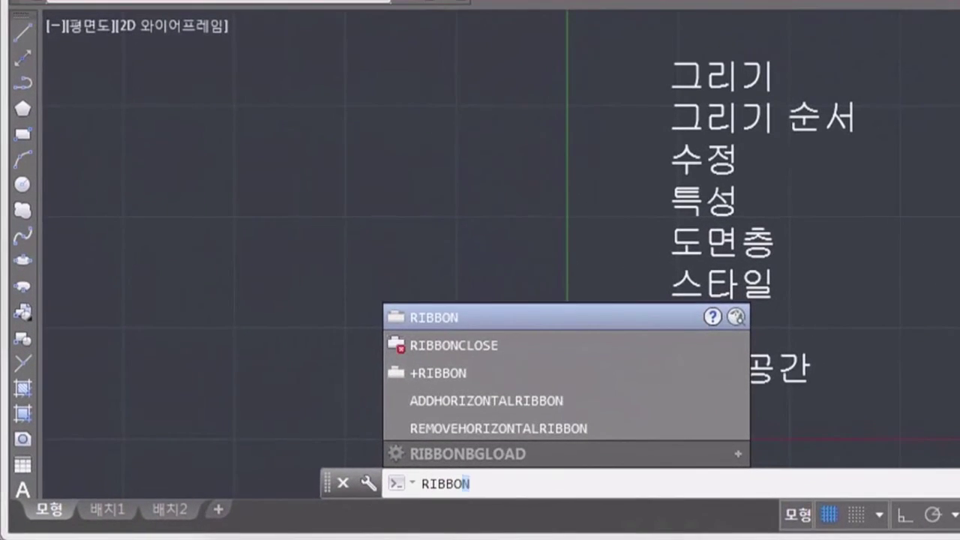
{"action": "type", "text": "CLOSE"}
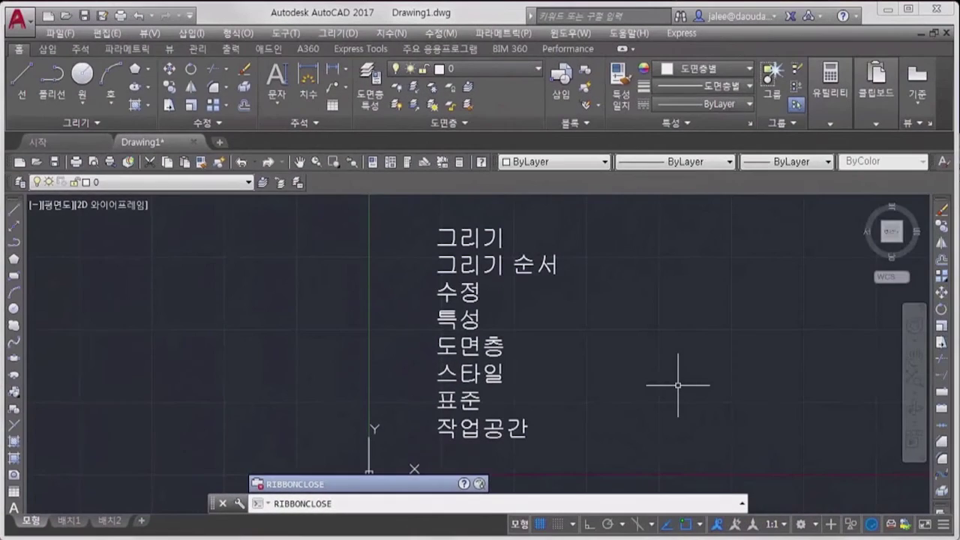
{"action": "key", "text": "Return"}
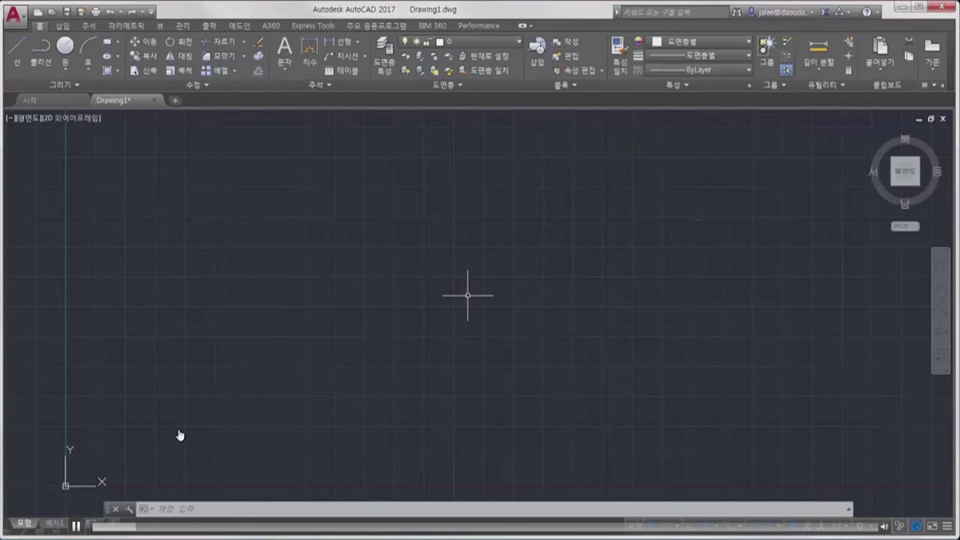
Start HATCH, examine its 설정 (Settings) dialog with the additional options expanded, and cancel without creating a hatch.
{"action": "type", "text": "H"}
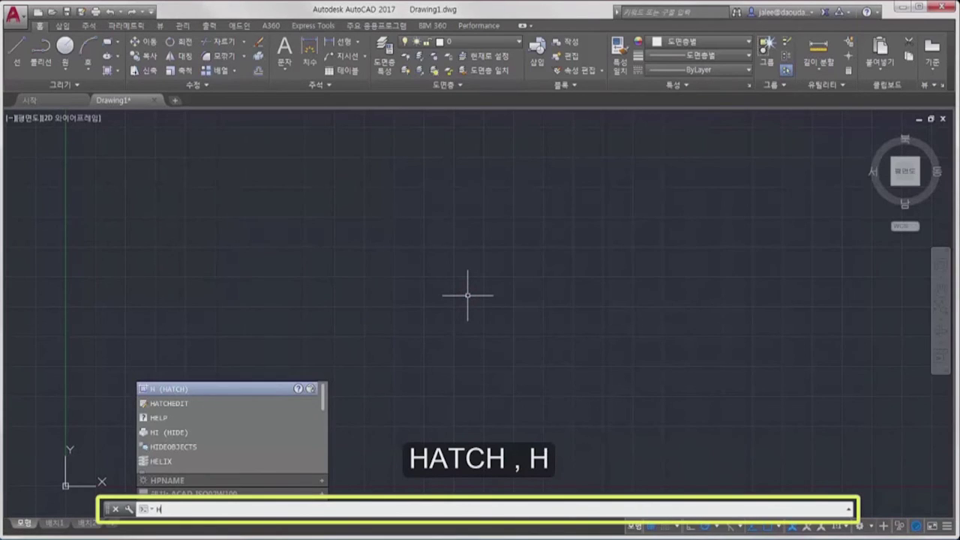
{"action": "key", "text": "Return"}
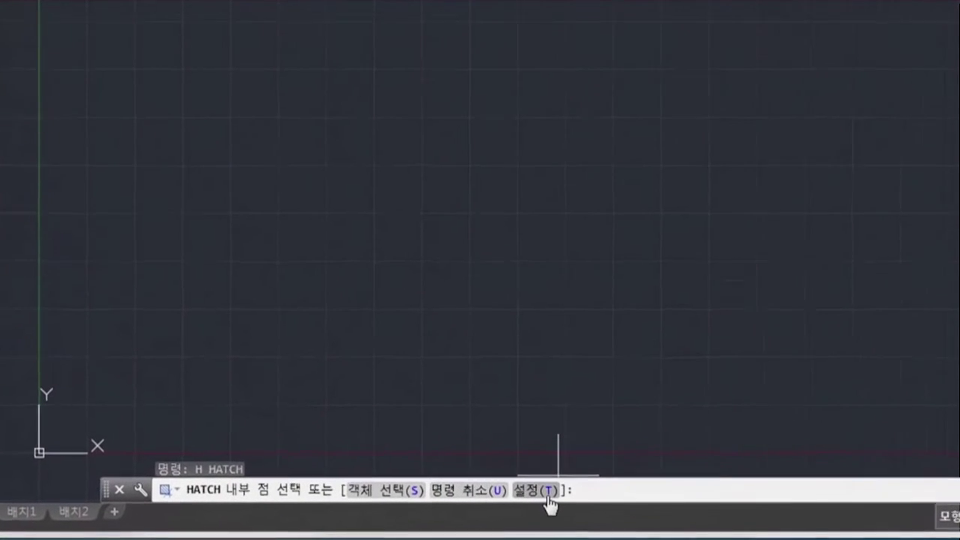
{"action": "left_click", "coordinate": [553, 491]}
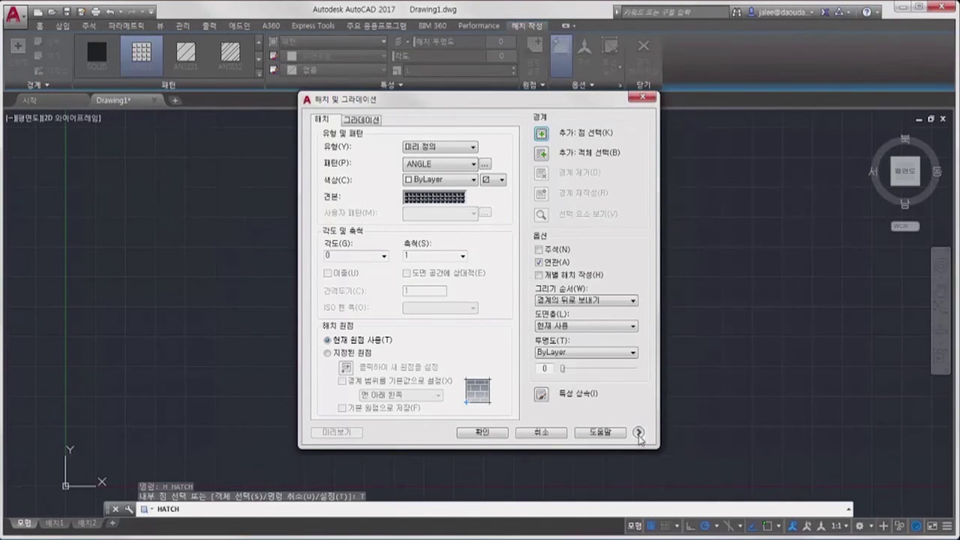
{"action": "left_click", "coordinate": [637, 433]}
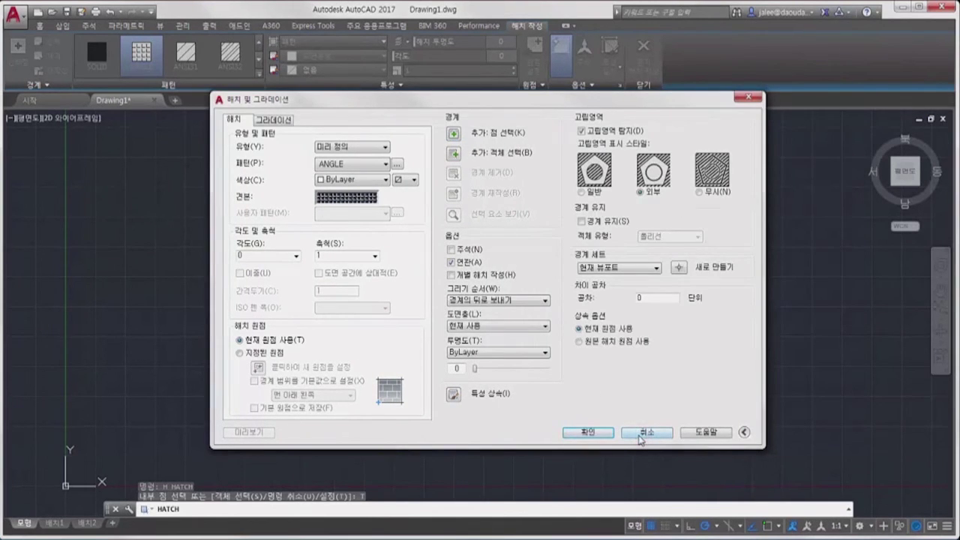
{"action": "left_click", "coordinate": [642, 435]}
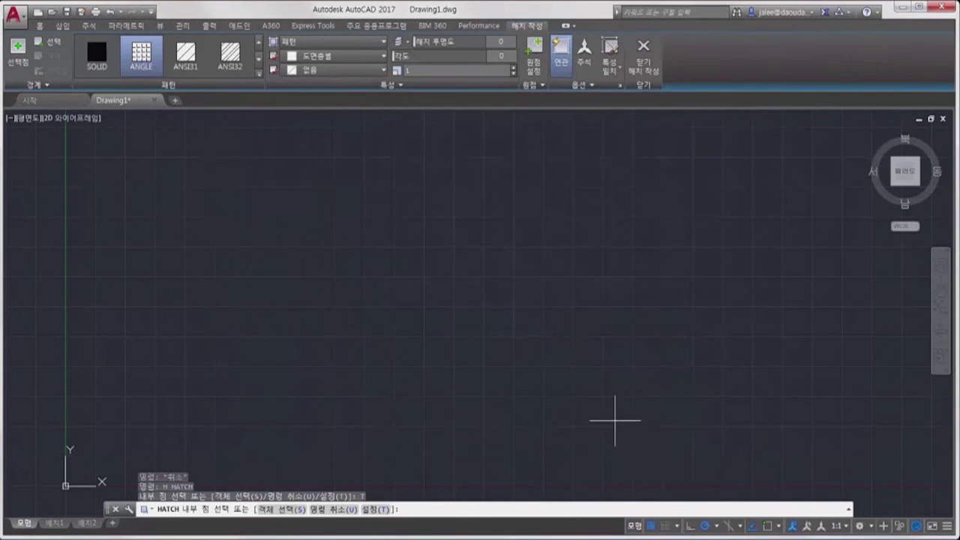
{"action": "key", "text": "Escape"}
{"action": "key", "text": "Escape"}
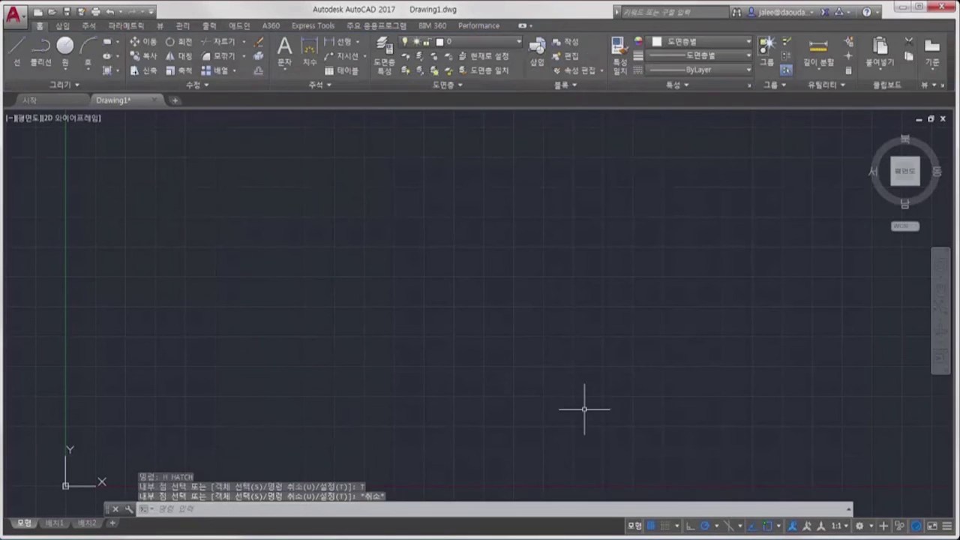
Set the HPDLGMODE system variable to 1.
{"action": "left_click", "coordinate": [225, 510]}
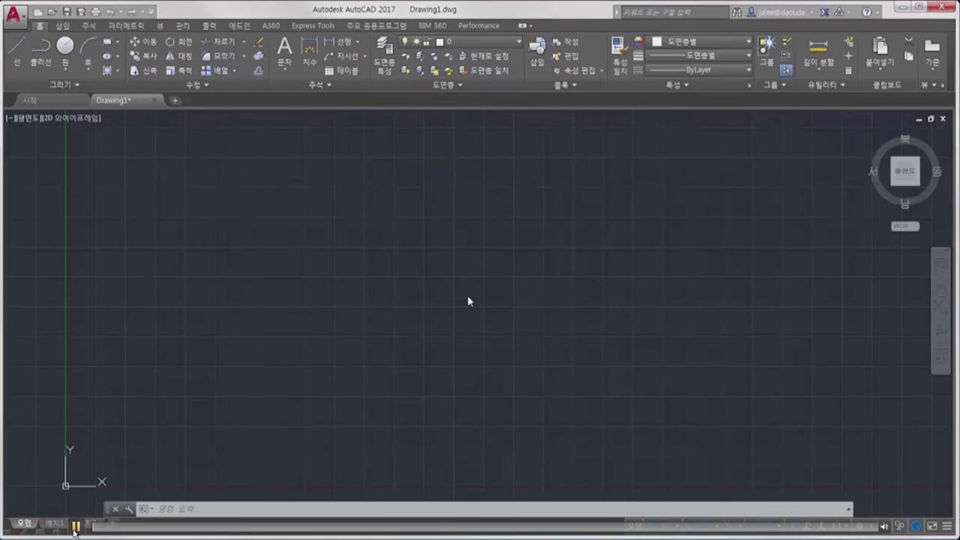
{"action": "left_click", "coordinate": [468, 295]}
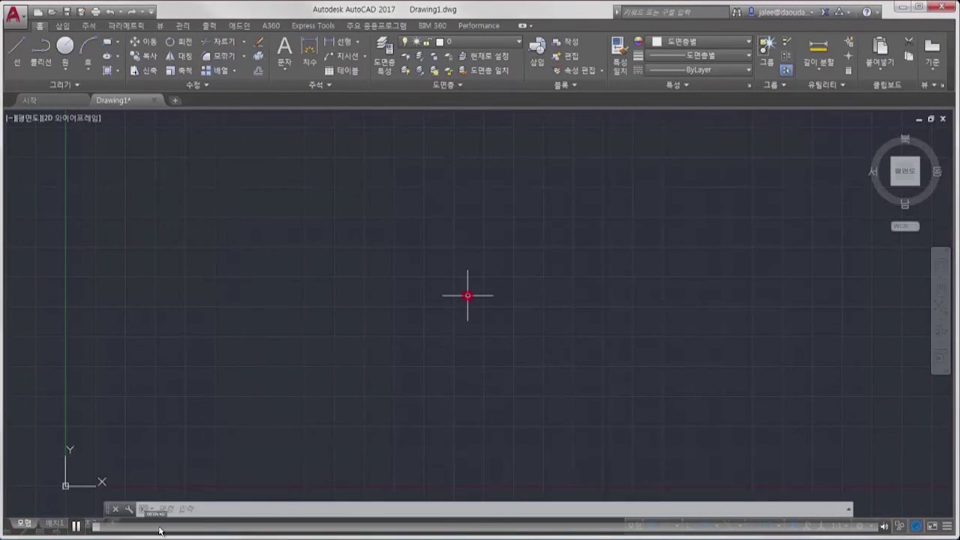
{"action": "type", "text": "H"}
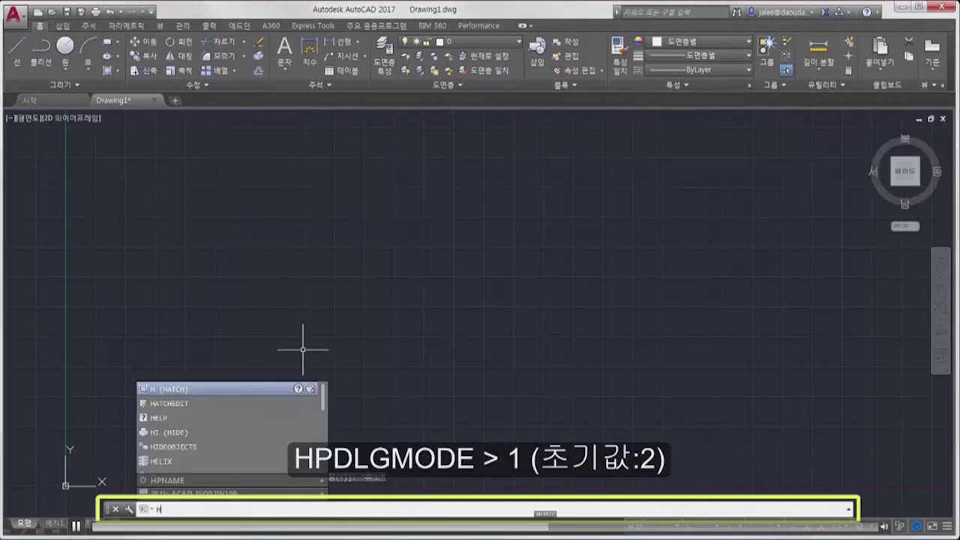
{"action": "type", "text": "PDL"}
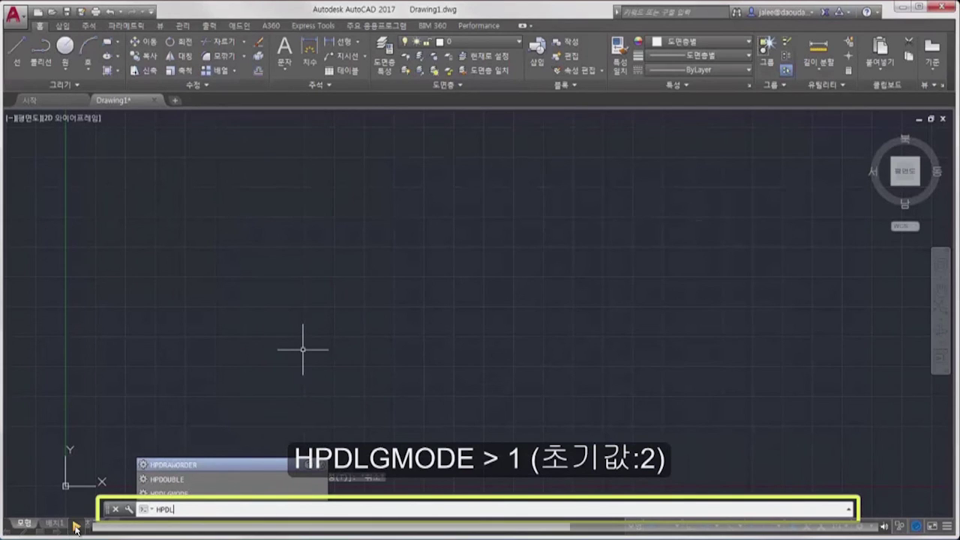
{"action": "left_click", "coordinate": [76, 528]}
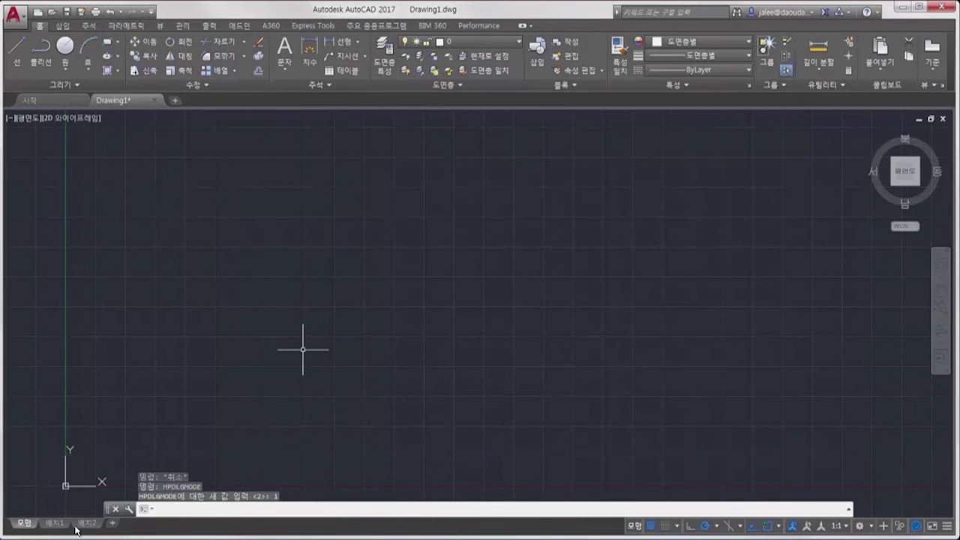
Run HATCH to open the 해치 및 그라데이션 (Hatch and Gradient) dialog directly and expand its additional options.
{"action": "type", "text": "H"}
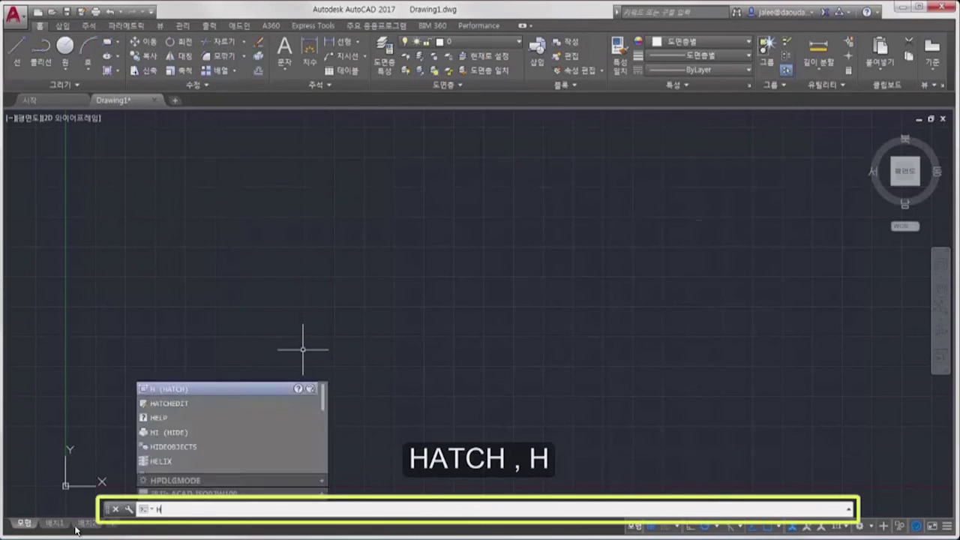
{"action": "key", "text": "Return"}
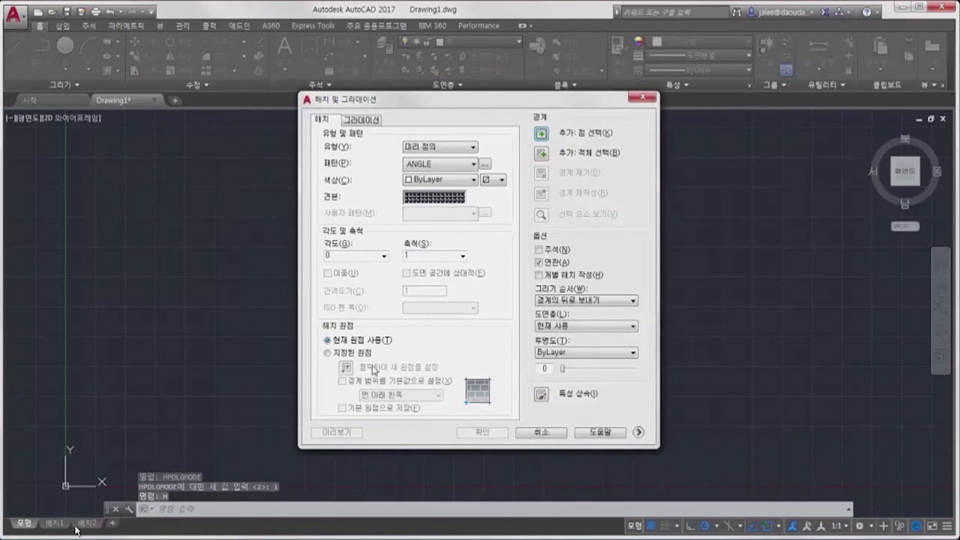
{"action": "left_click", "coordinate": [638, 432]}
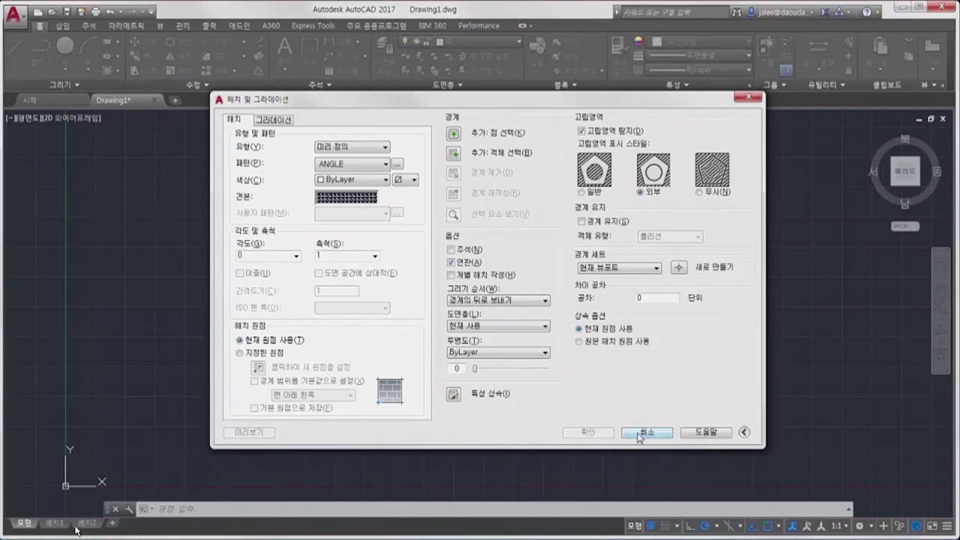